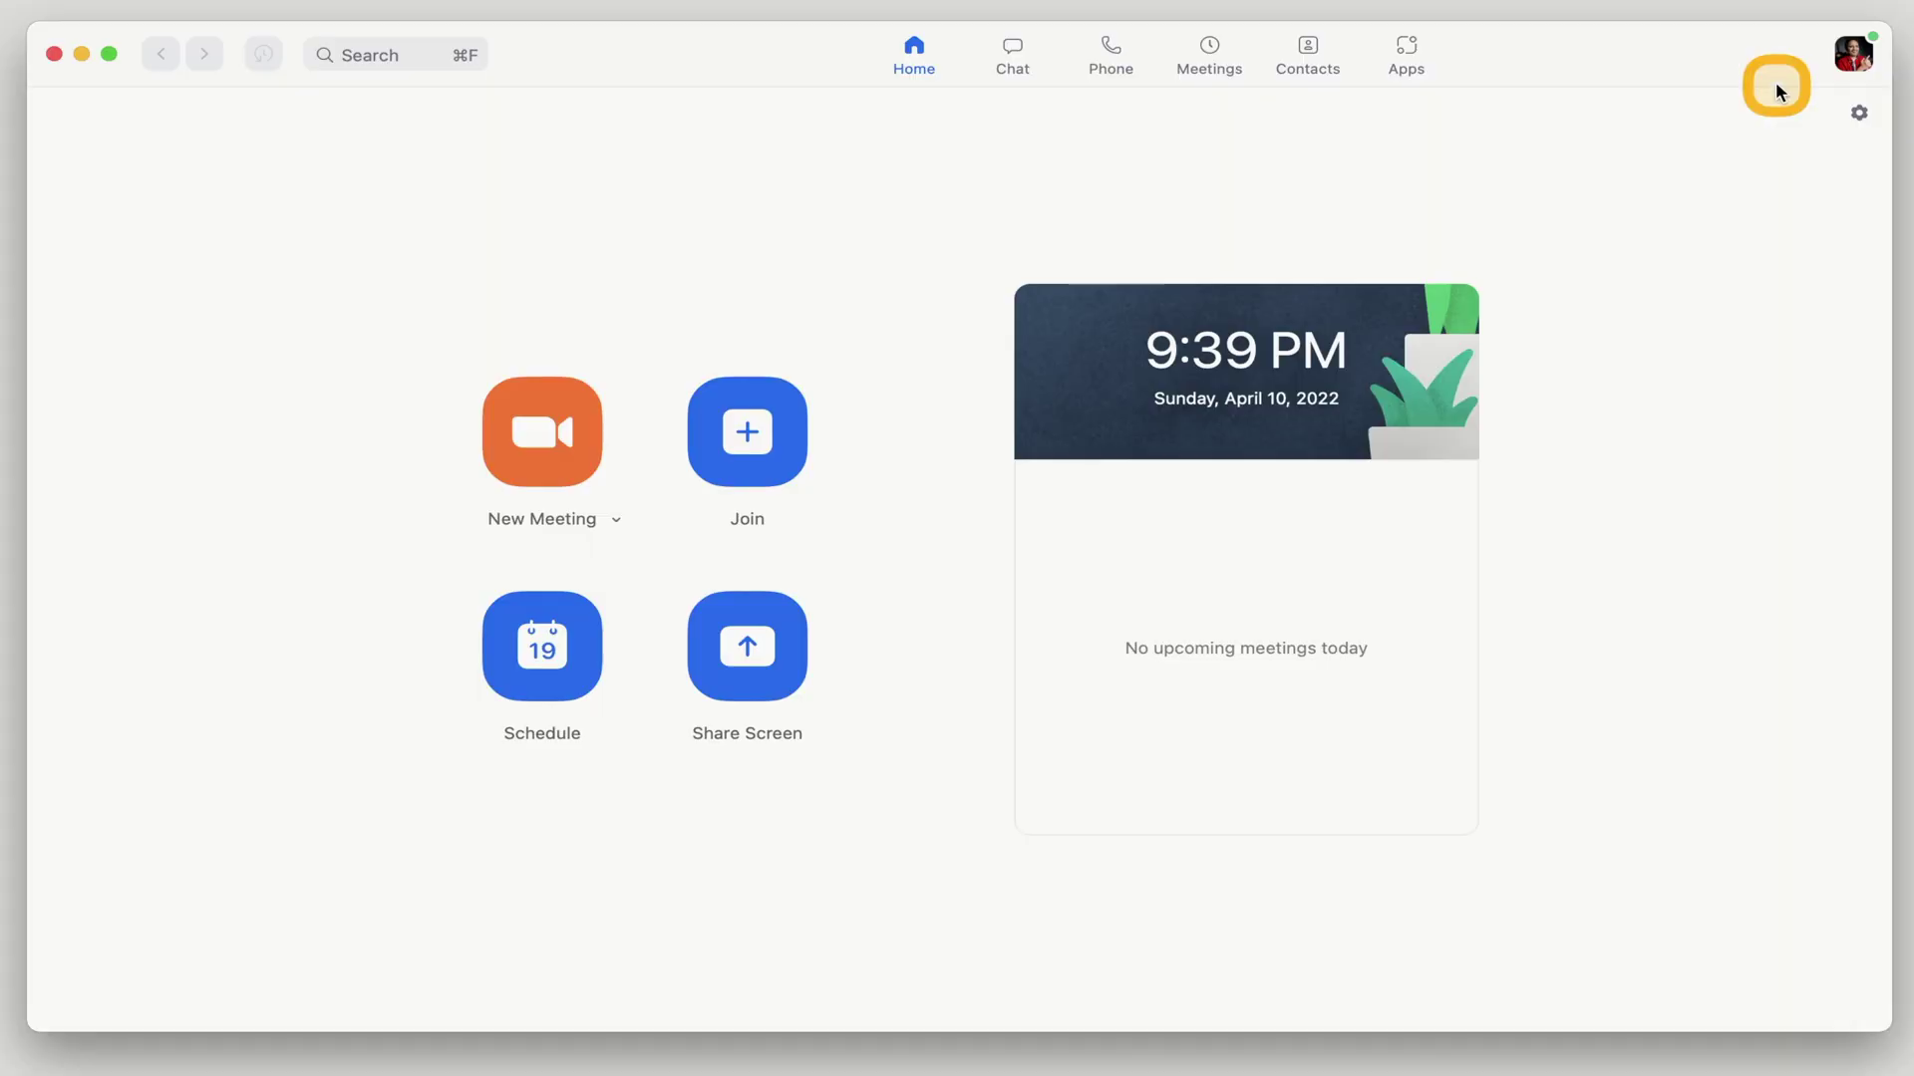
Step: Set the Zoom desktop client's theme to Dark in its general settings
{"action": "left_click", "coordinate": [1853, 61]}
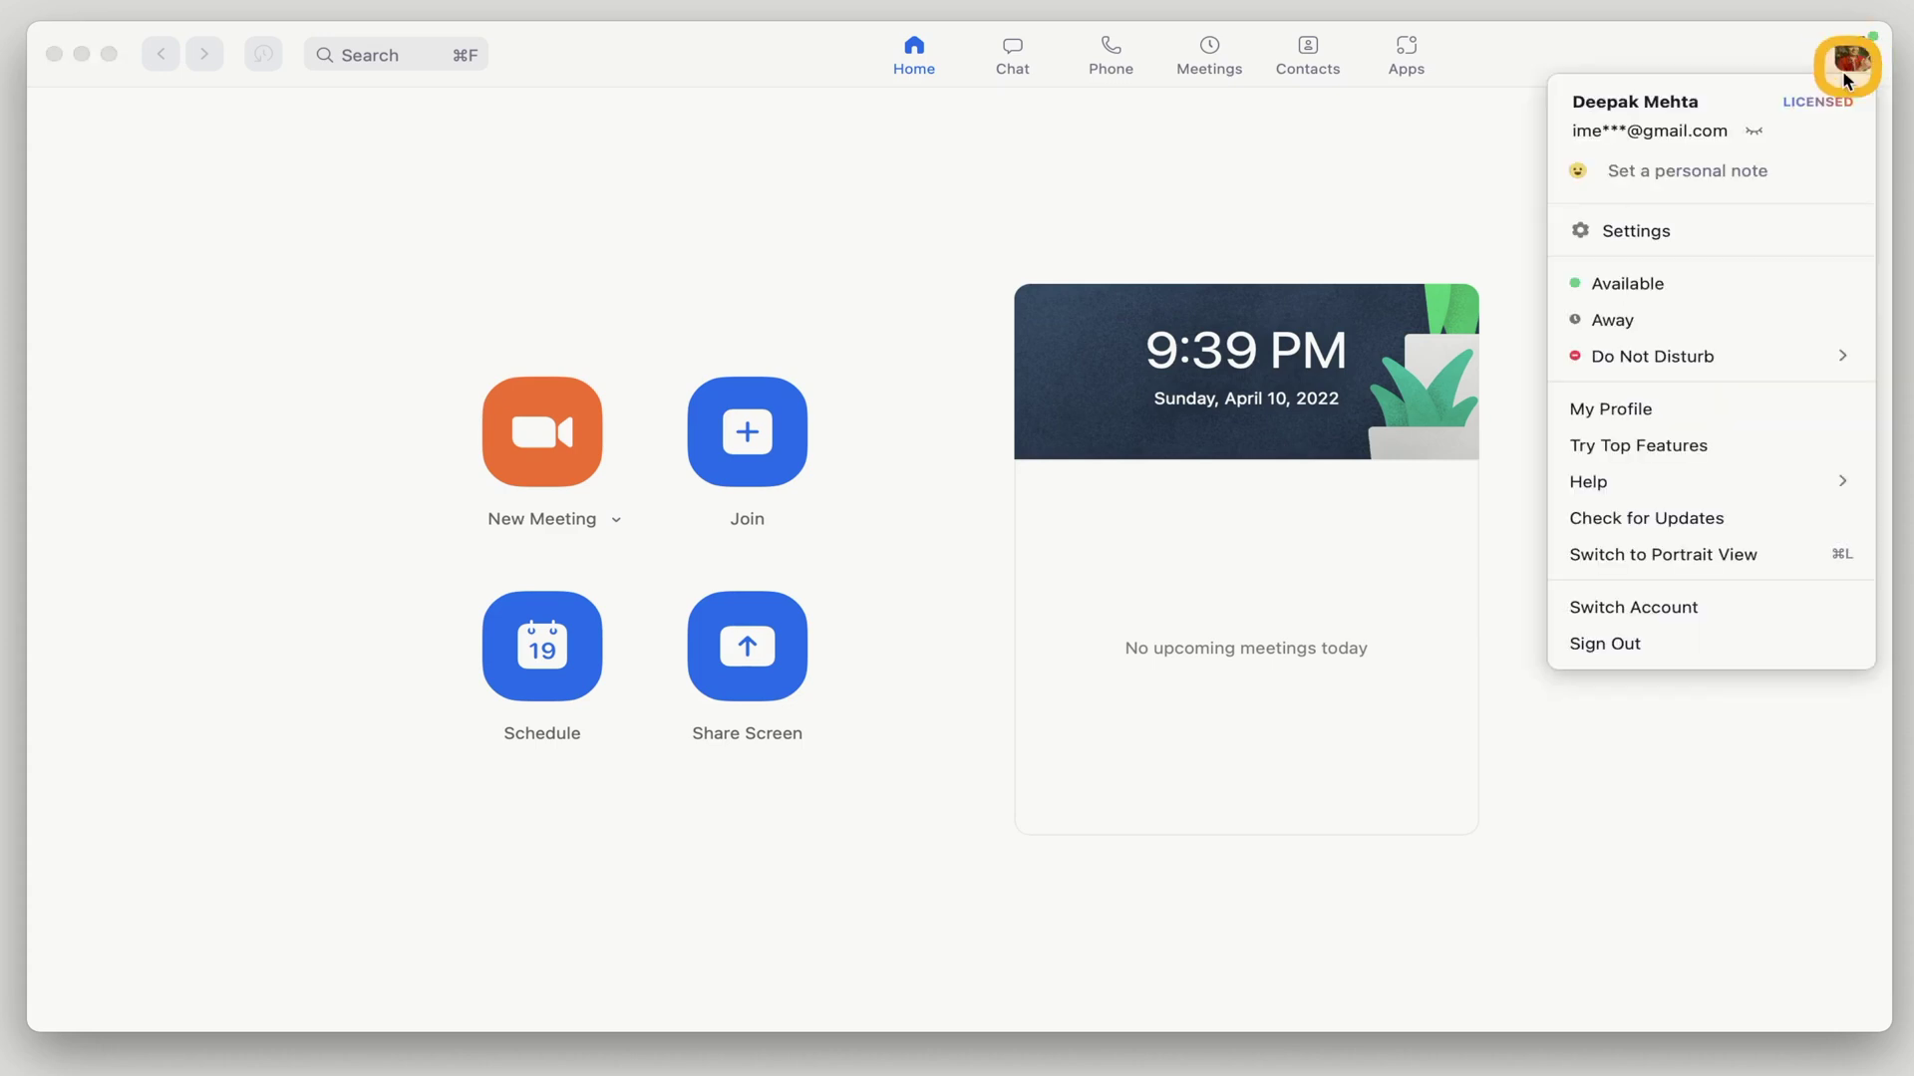
{"action": "left_click", "coordinate": [1662, 231]}
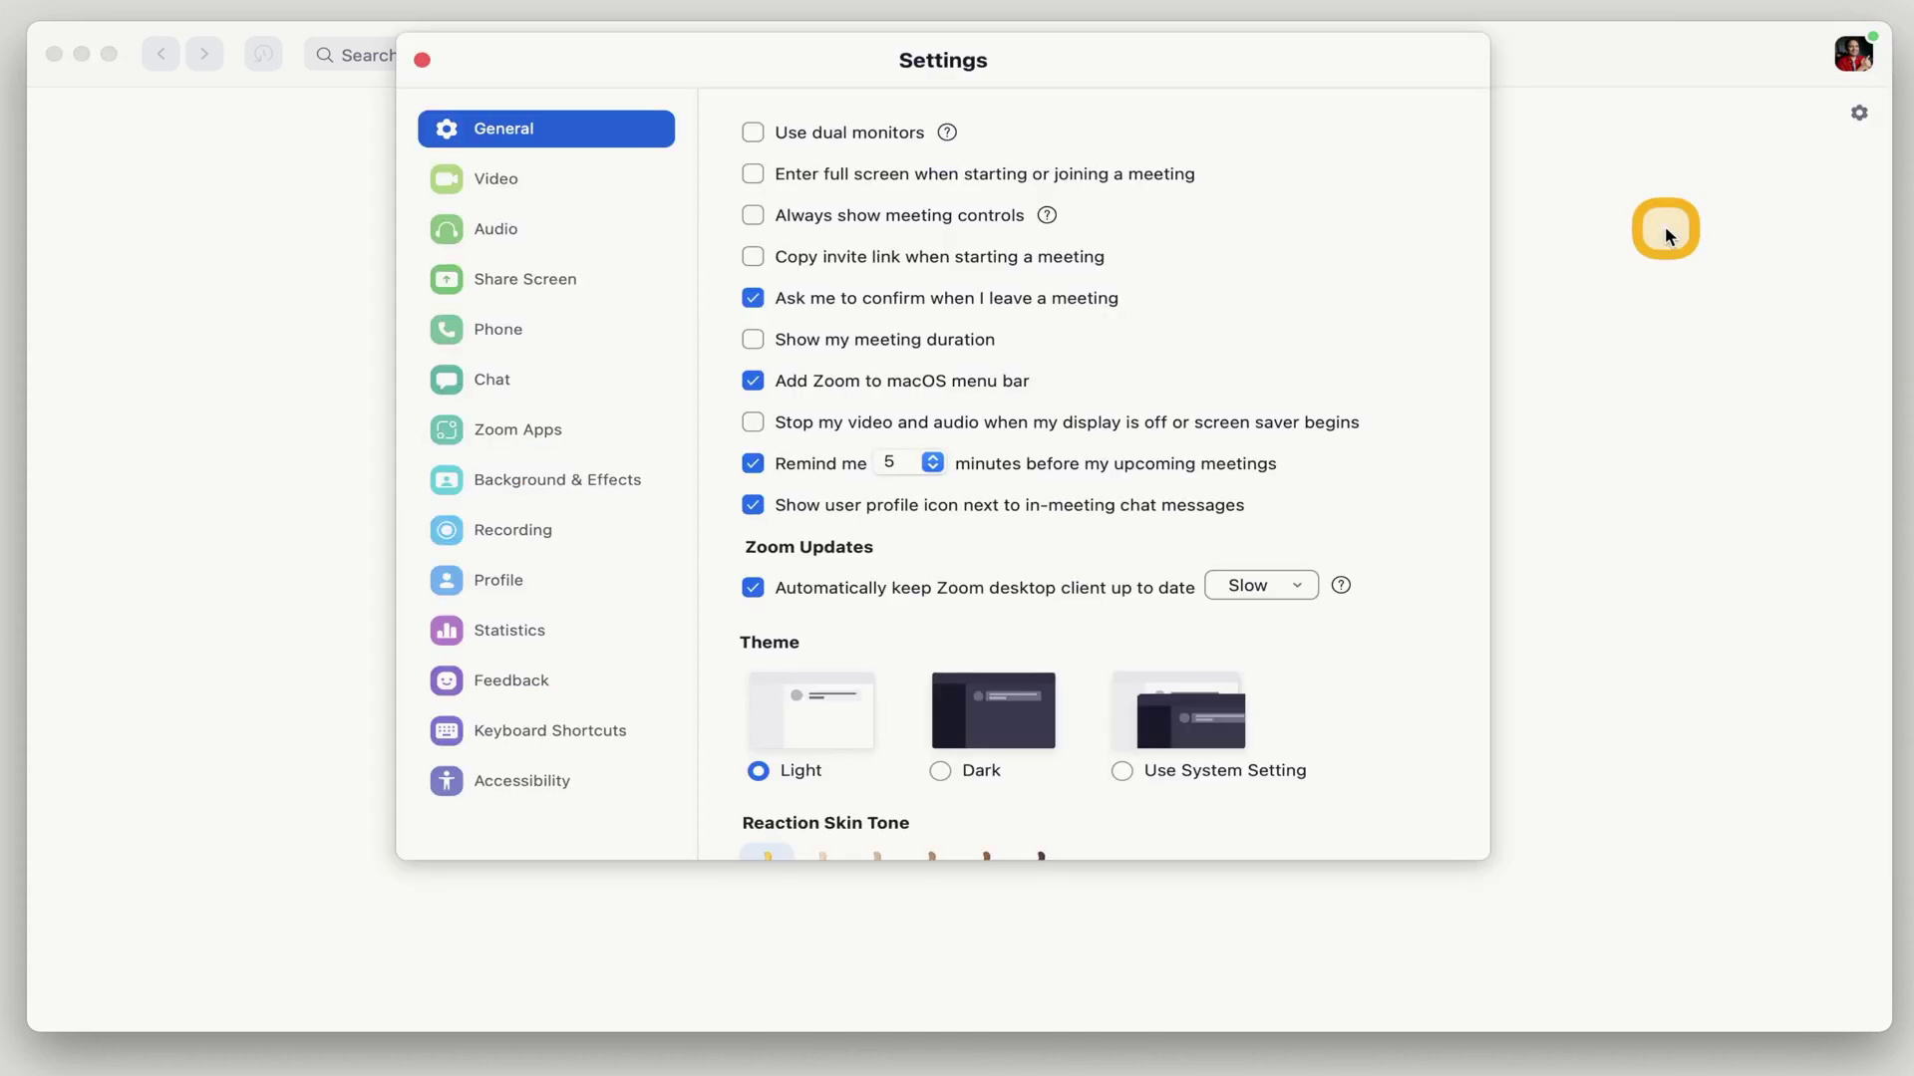
{"action": "scroll", "coordinate": [954, 603], "scroll_direction": "down", "scroll_amount": 3}
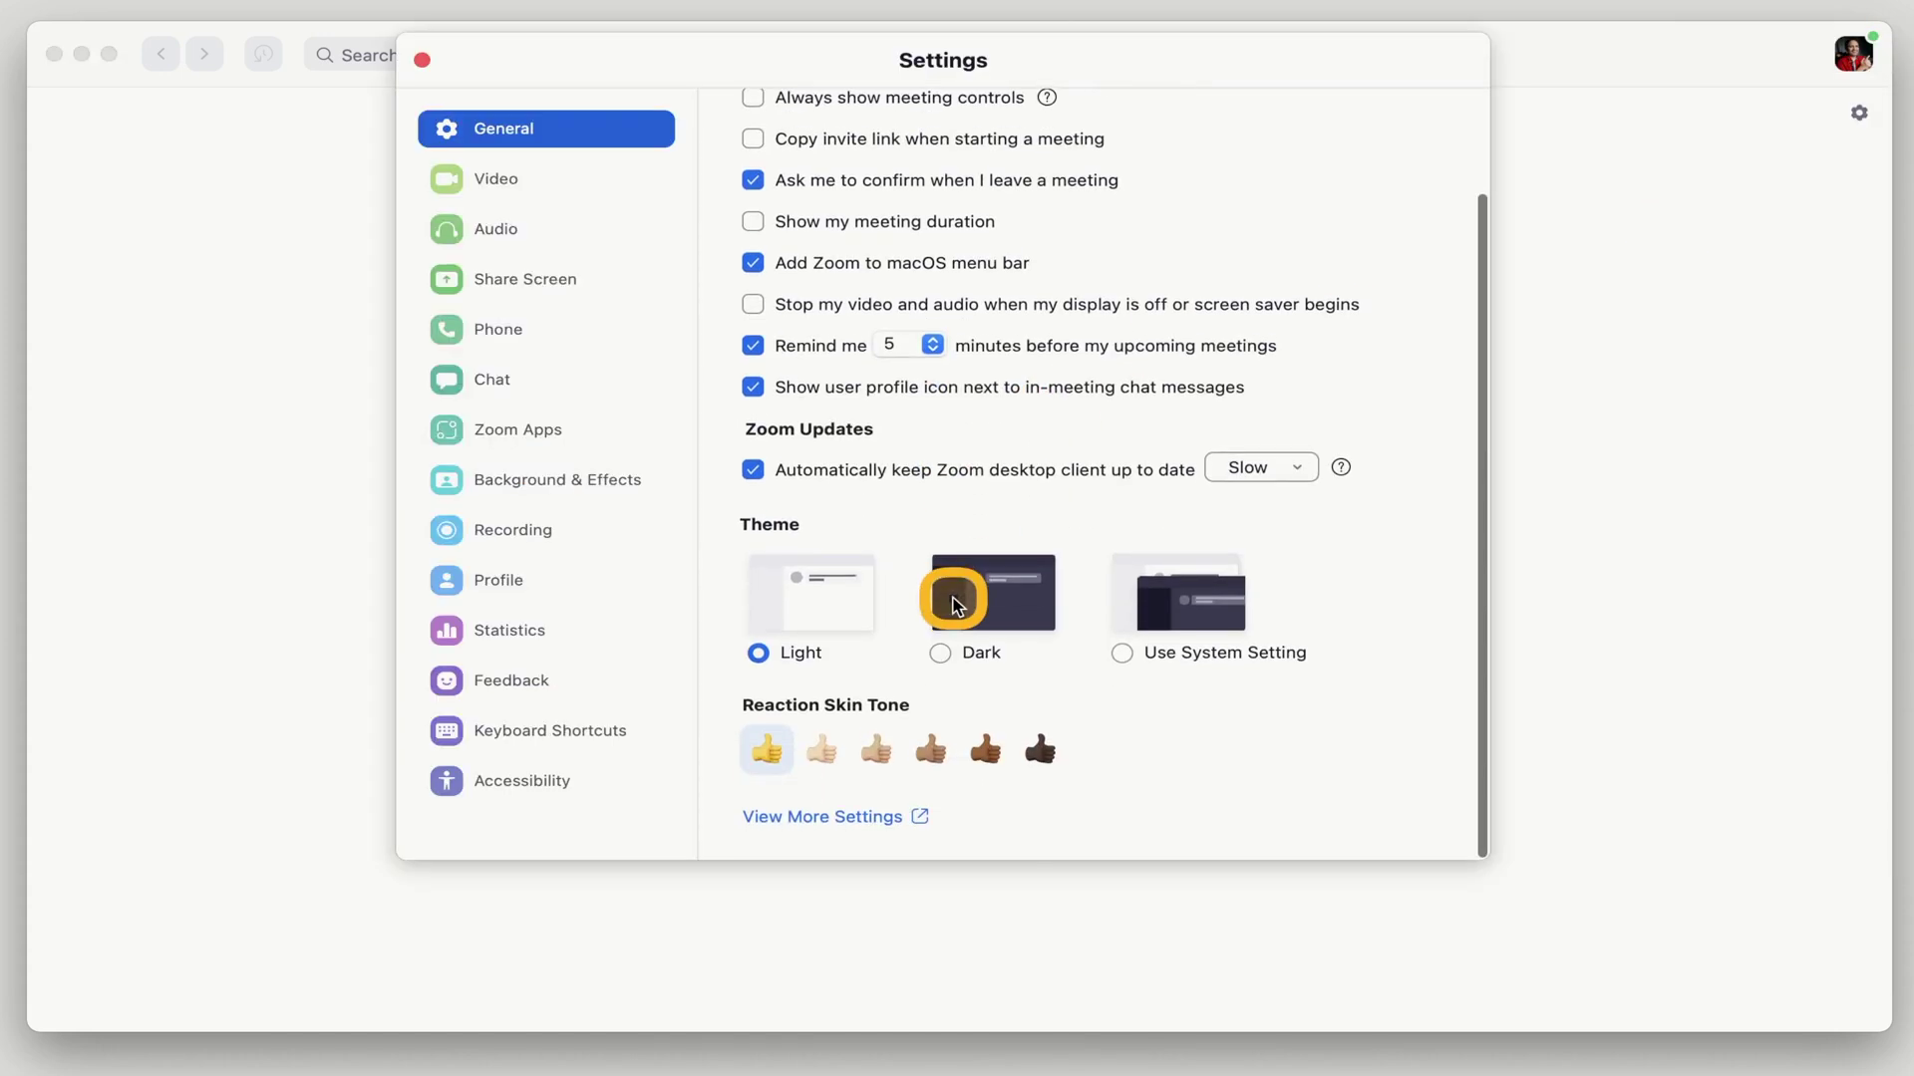
{"action": "left_click", "coordinate": [940, 658]}
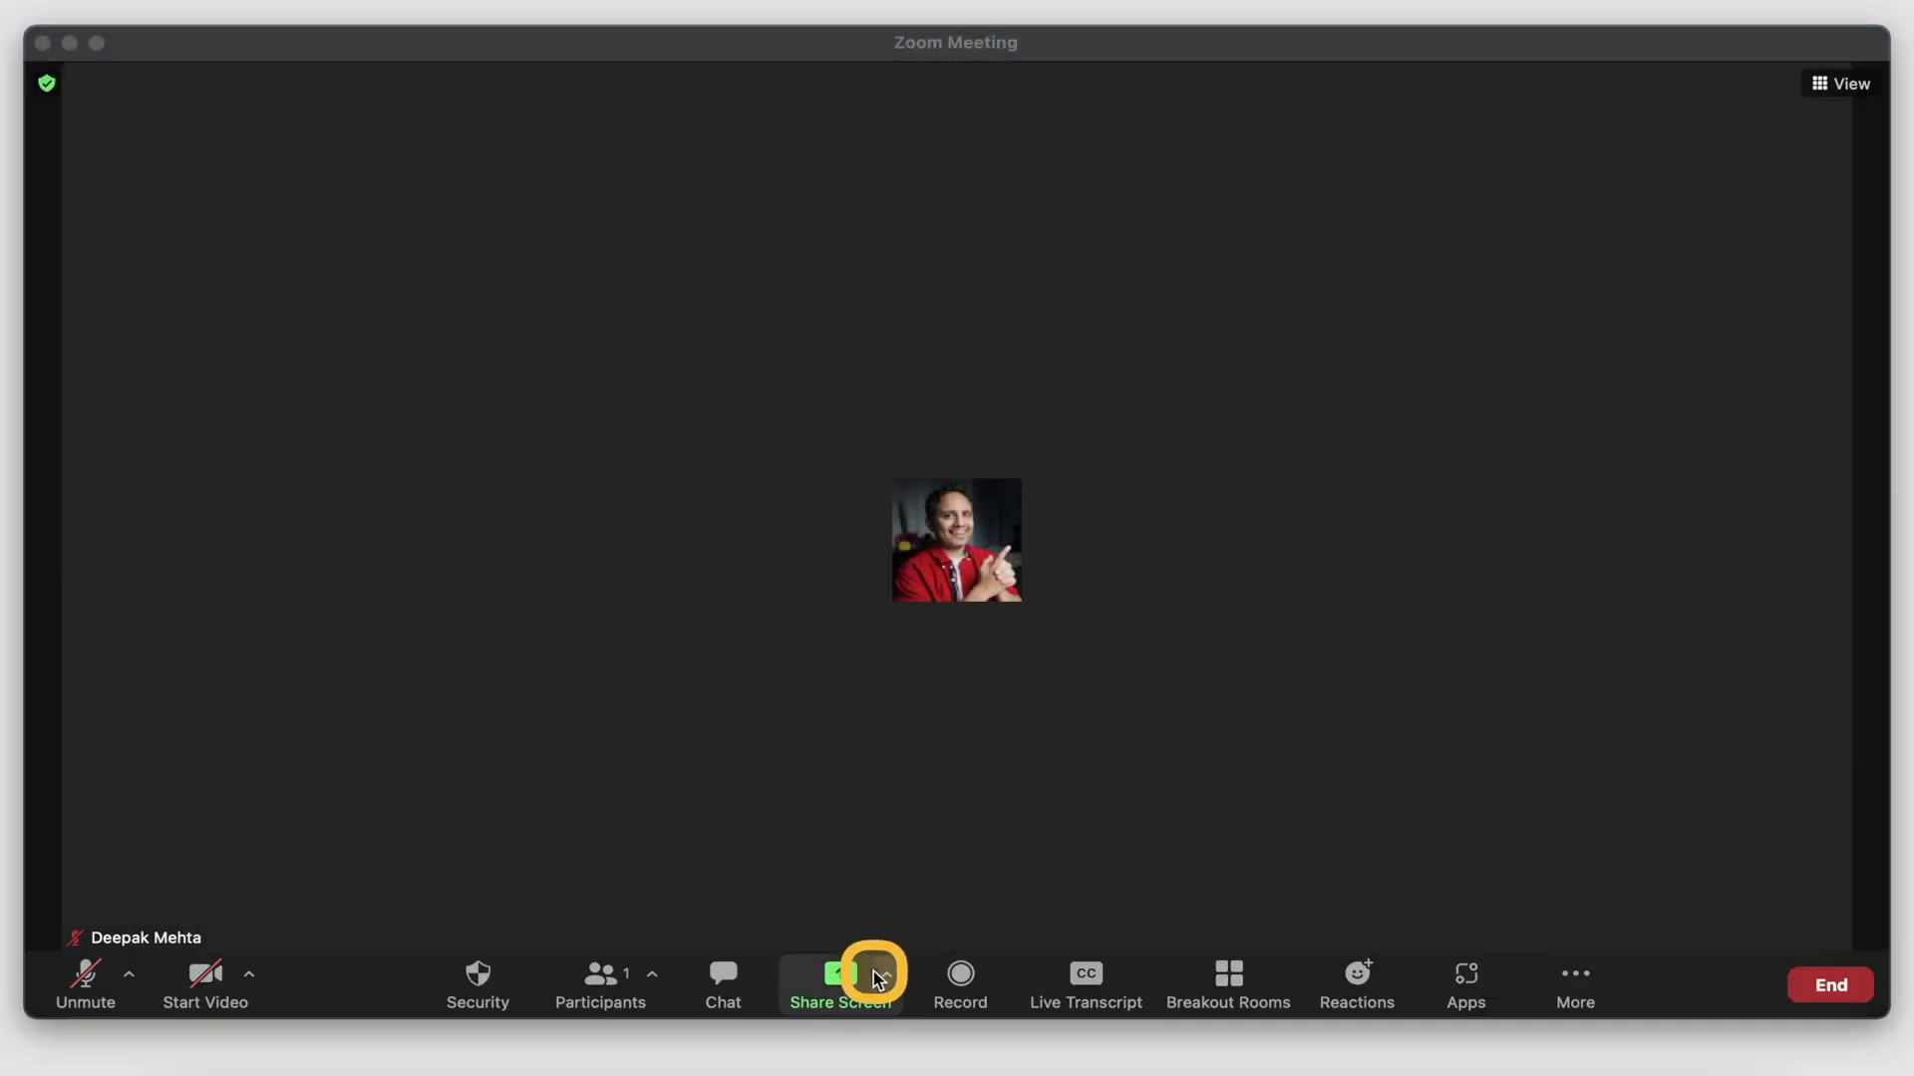
Step: Set up screen sharing with Share sound and Share to breakout rooms enabled, and choose Video as the advanced content
{"action": "left_click", "coordinate": [840, 973]}
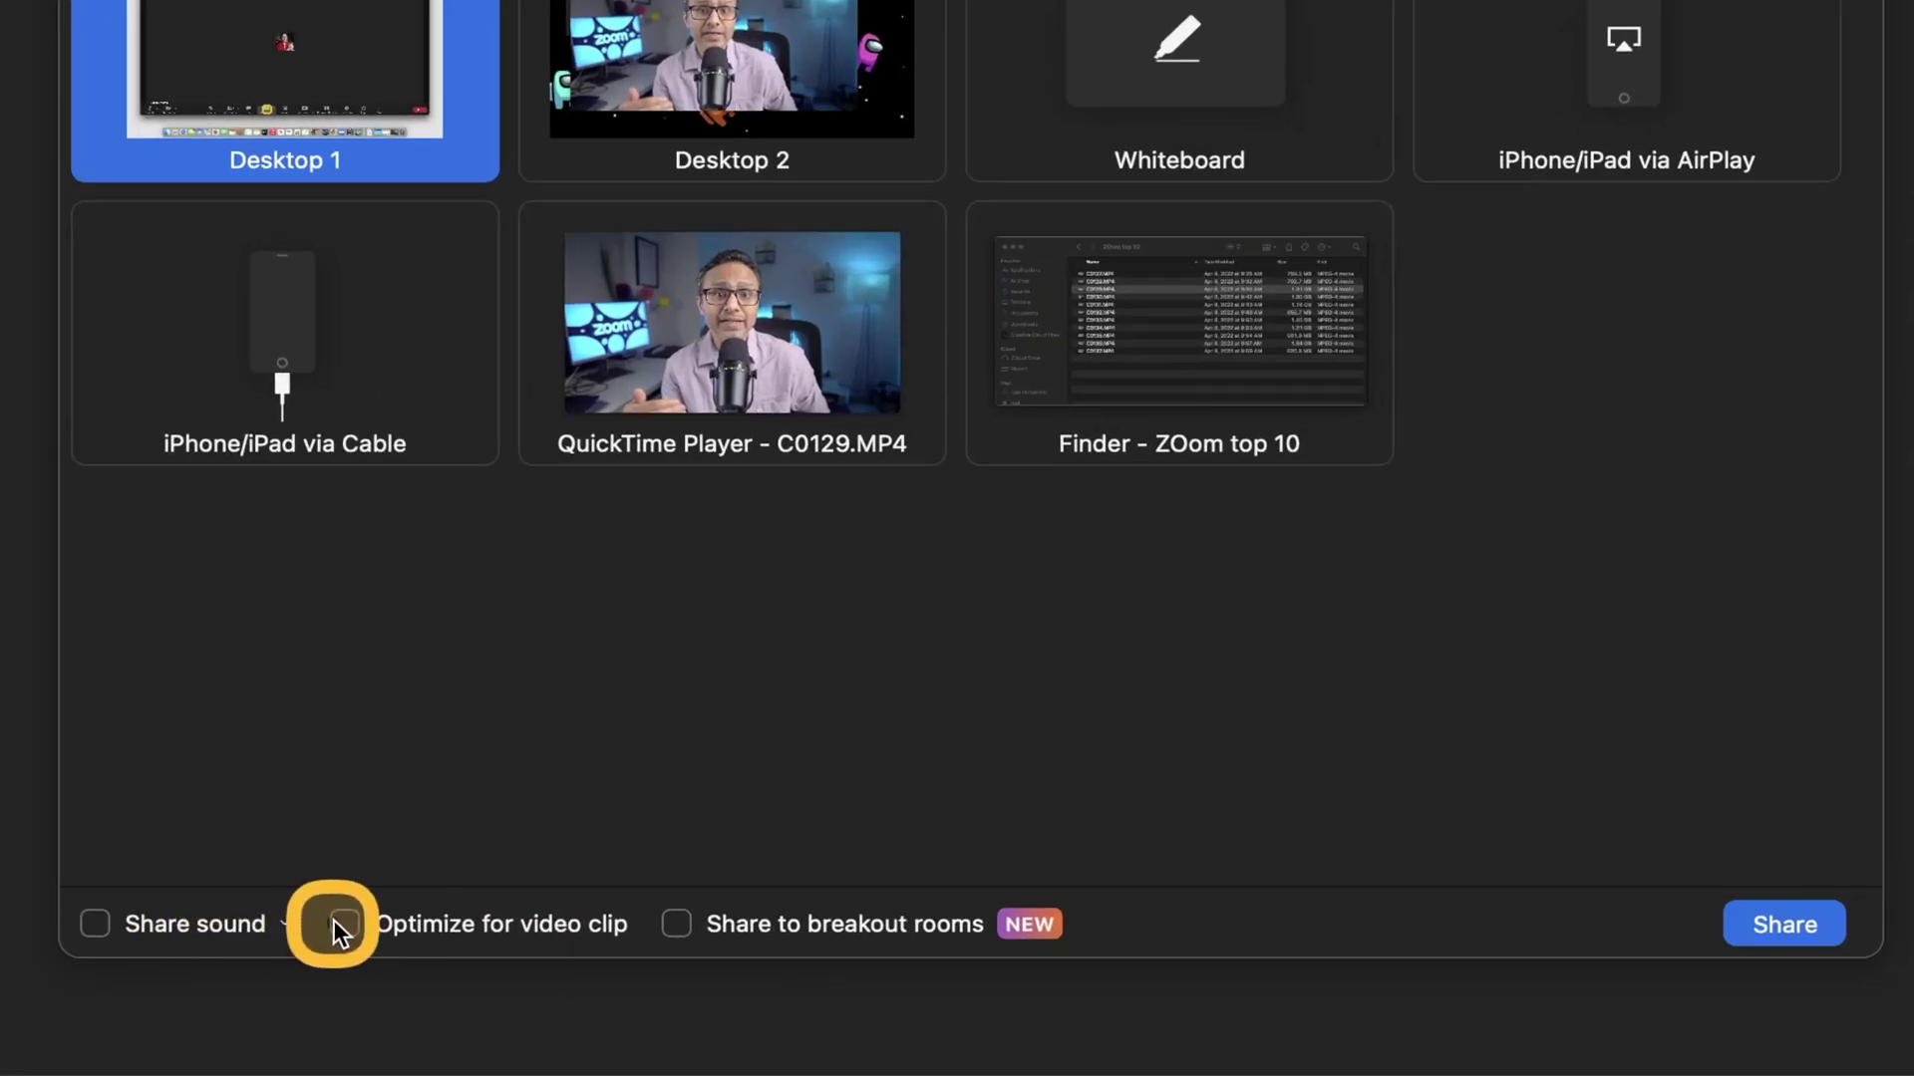
{"action": "left_click", "coordinate": [101, 924]}
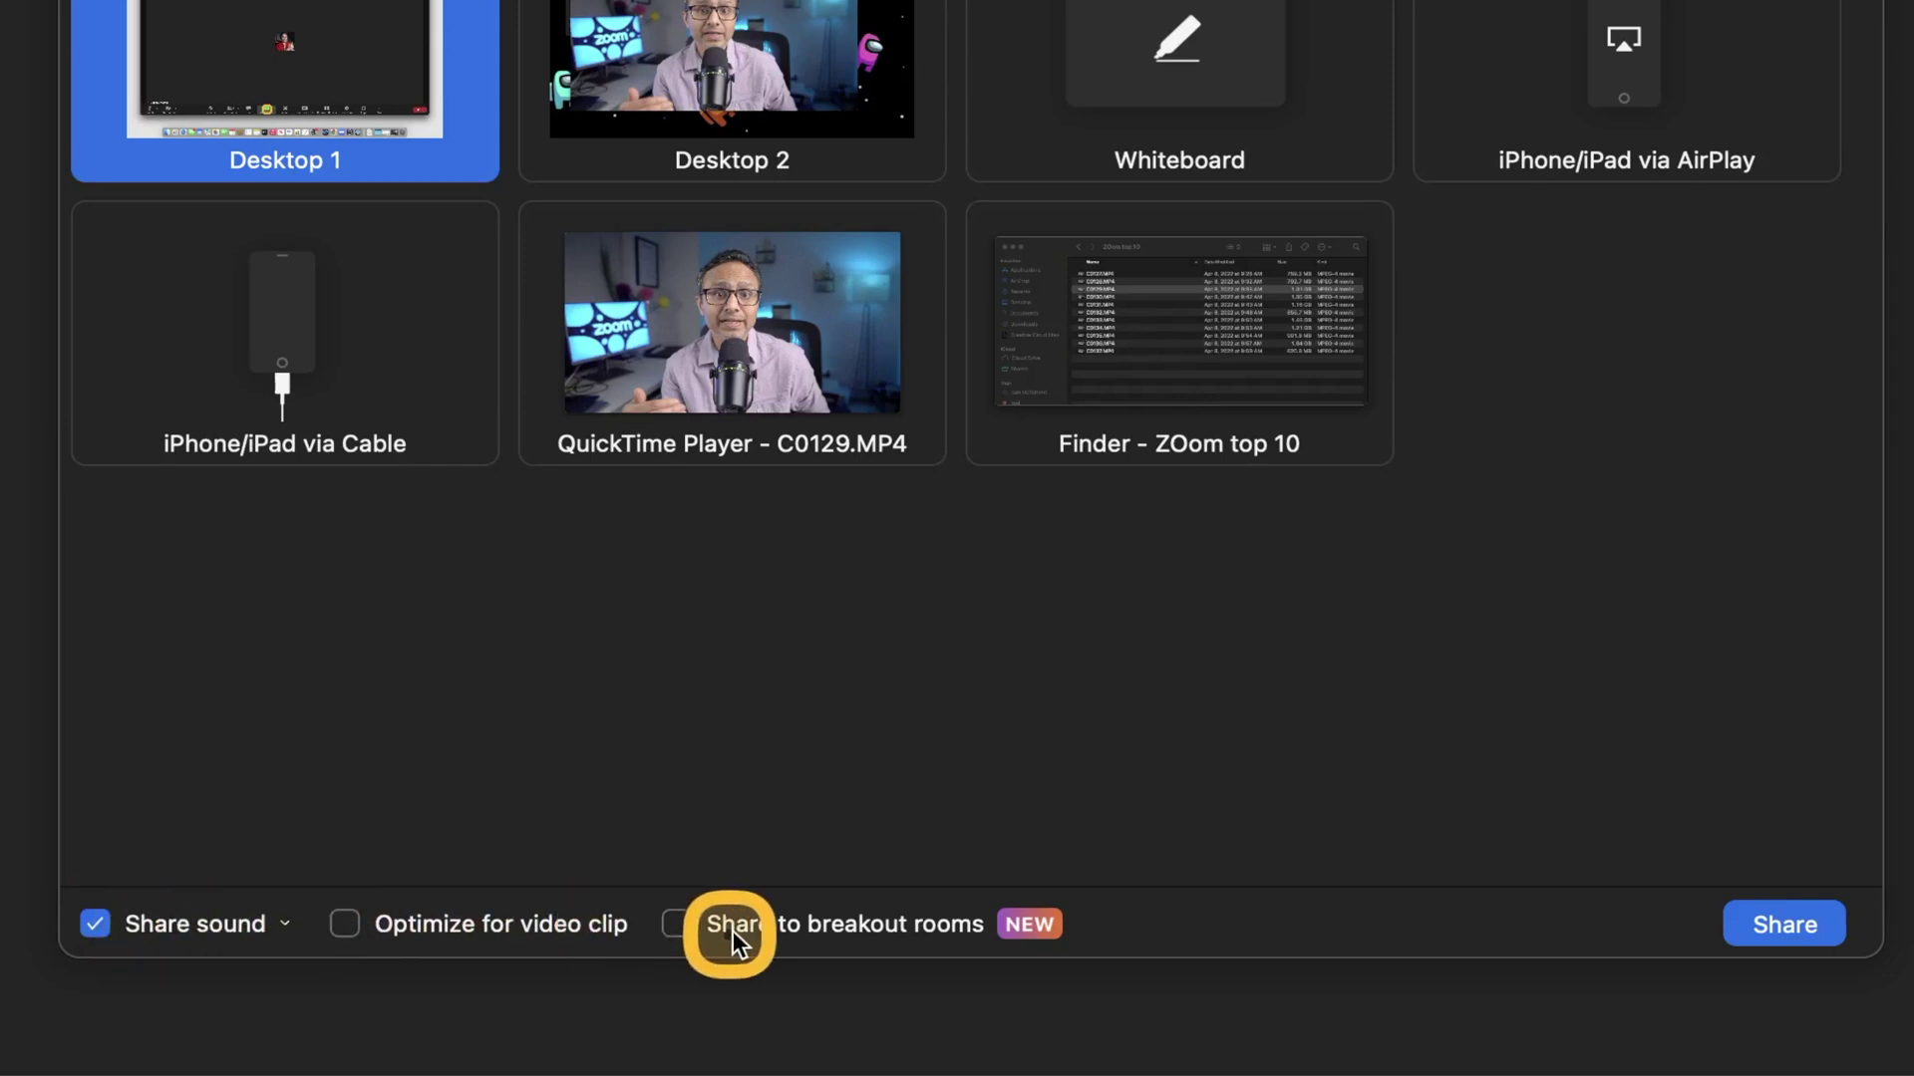
{"action": "left_click", "coordinate": [680, 927]}
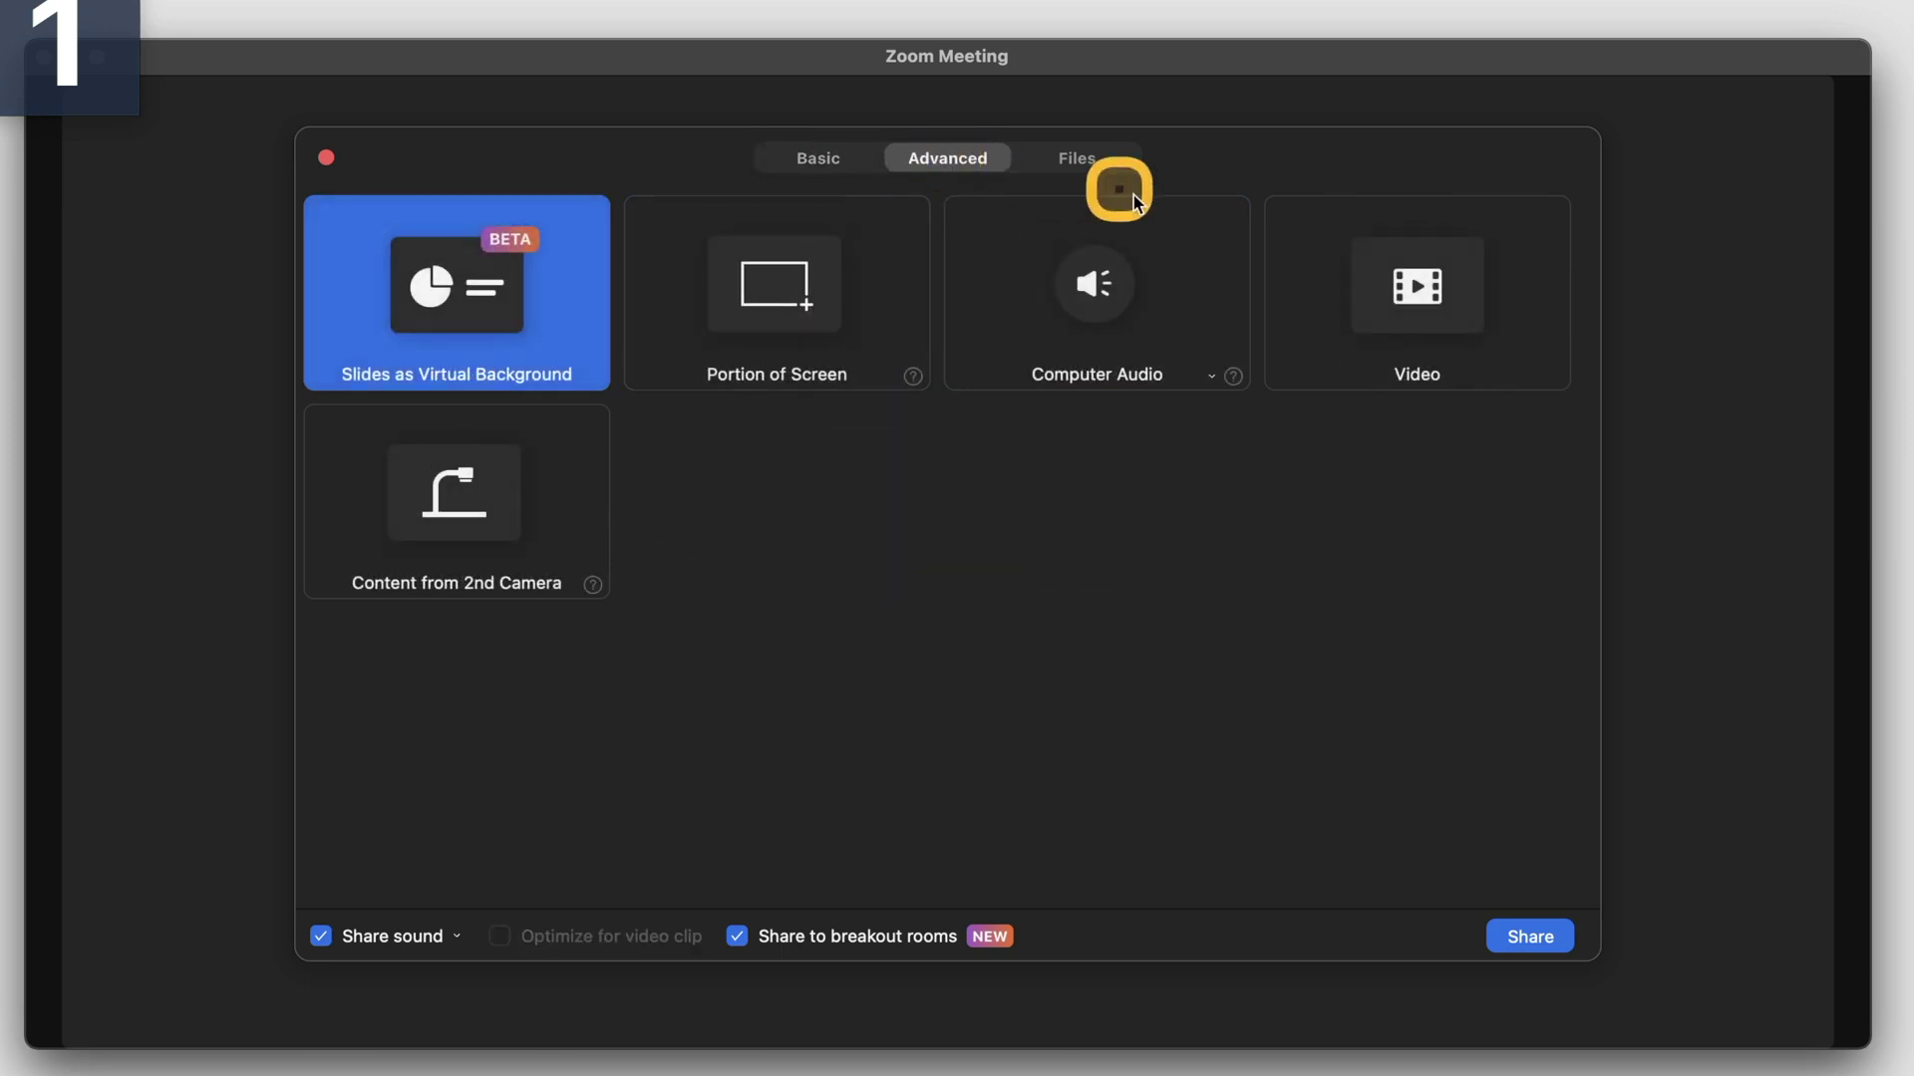
{"action": "left_click", "coordinate": [1485, 334]}
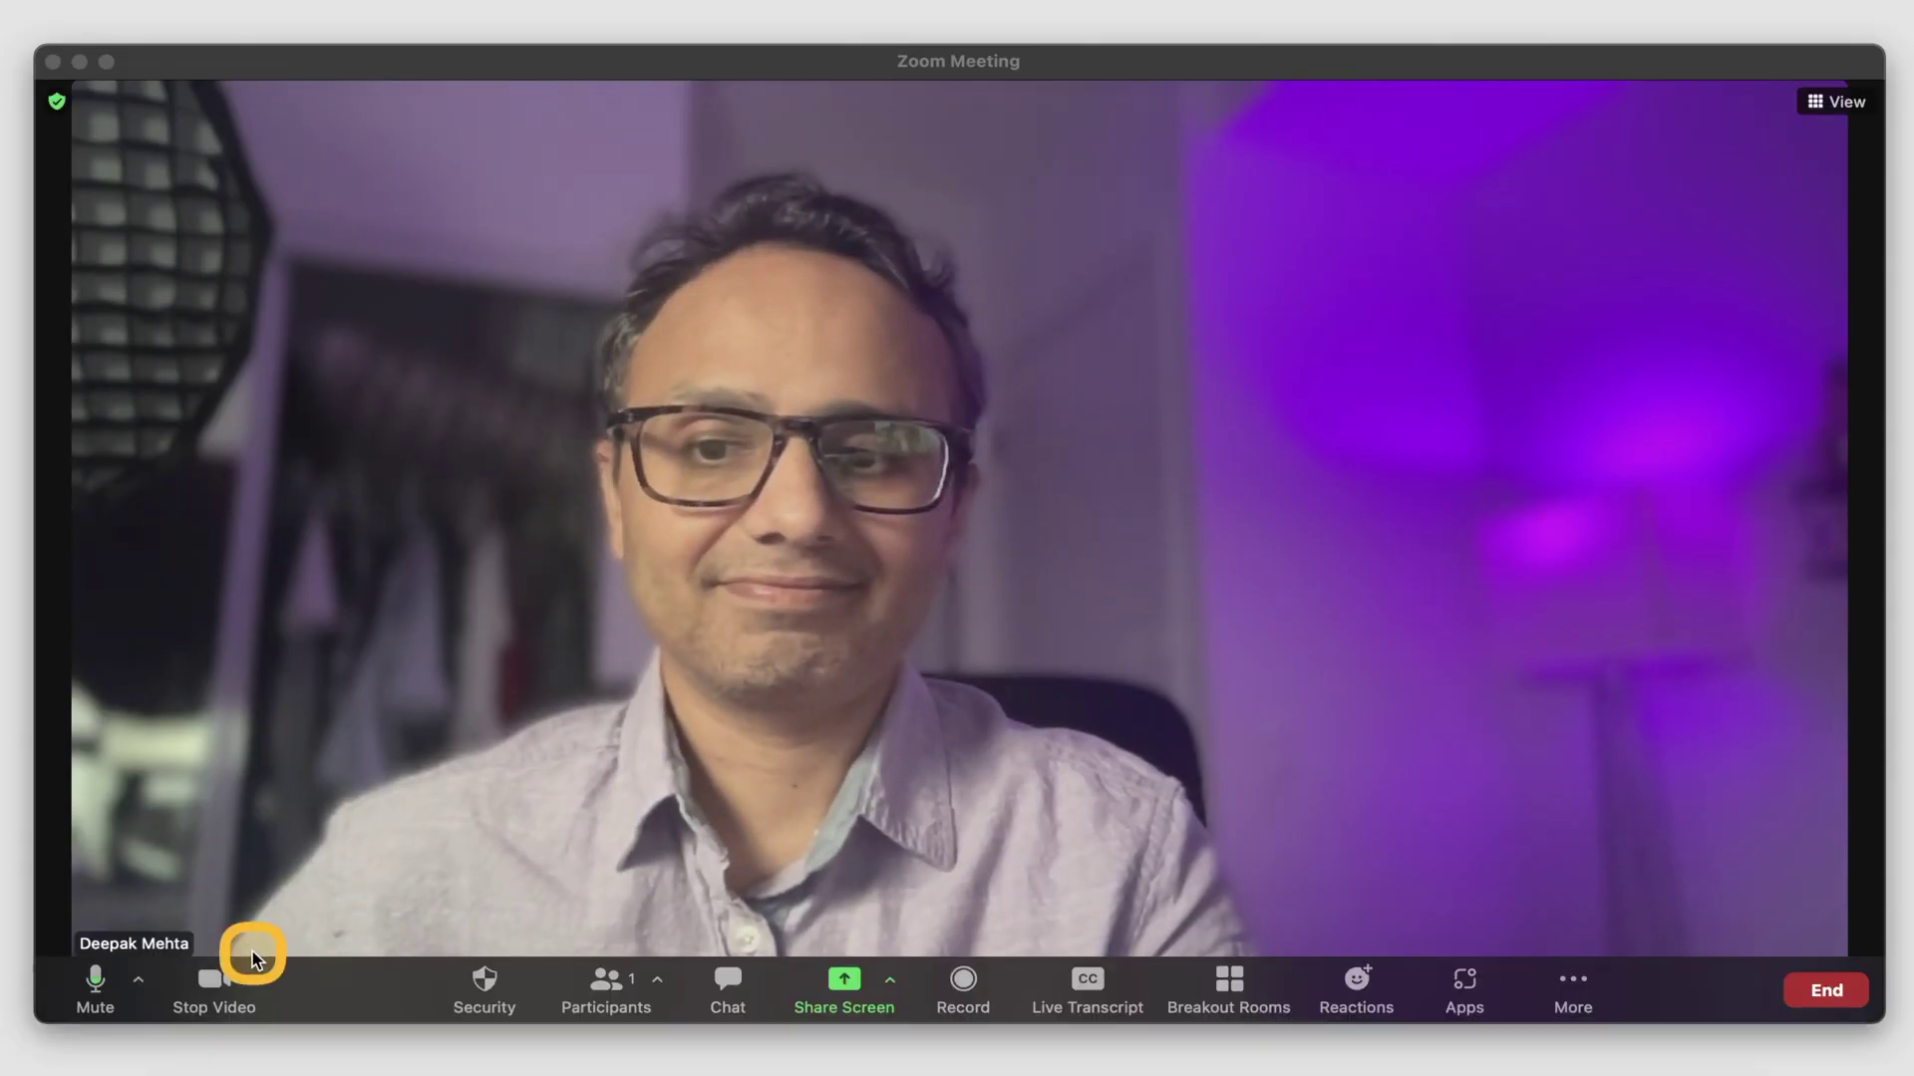
Step: Apply the panda avatar in the green top to the meeting video and close the settings
{"action": "left_click", "coordinate": [255, 982]}
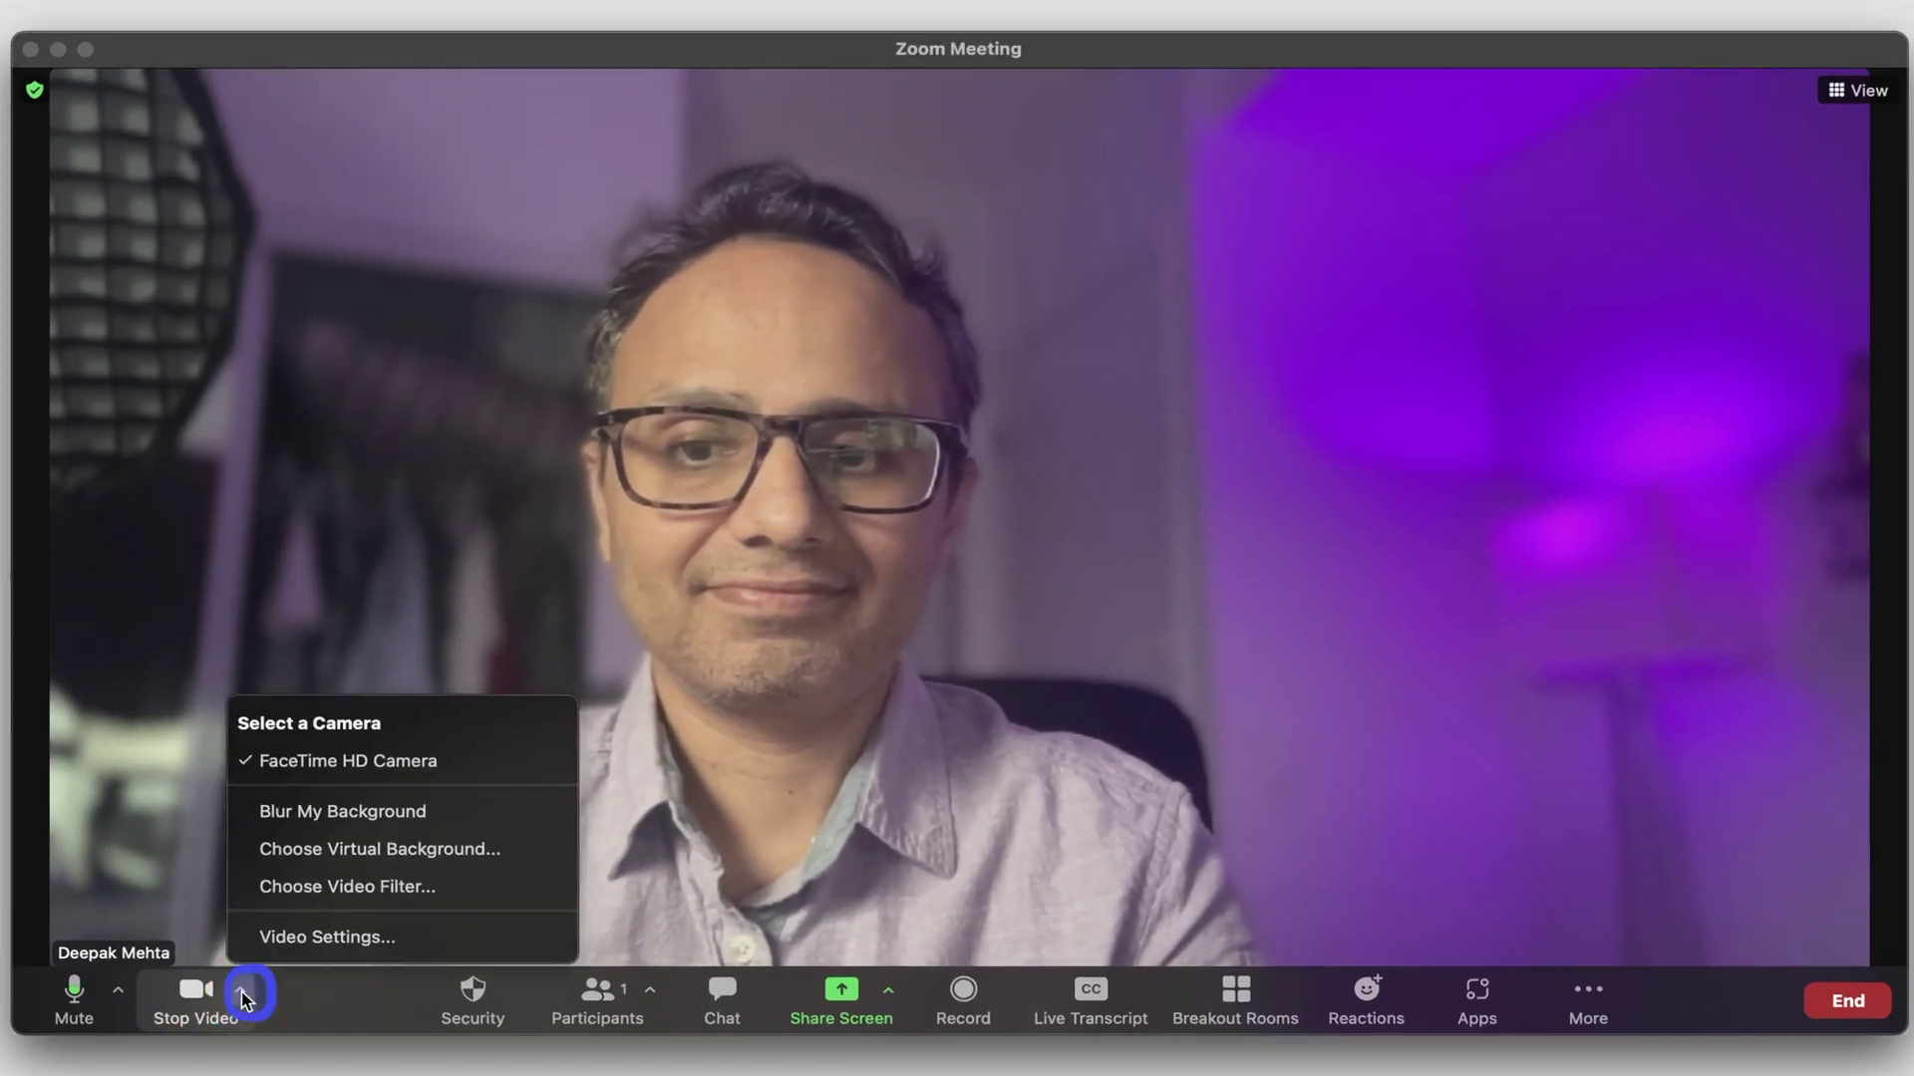
{"action": "left_click", "coordinate": [369, 886]}
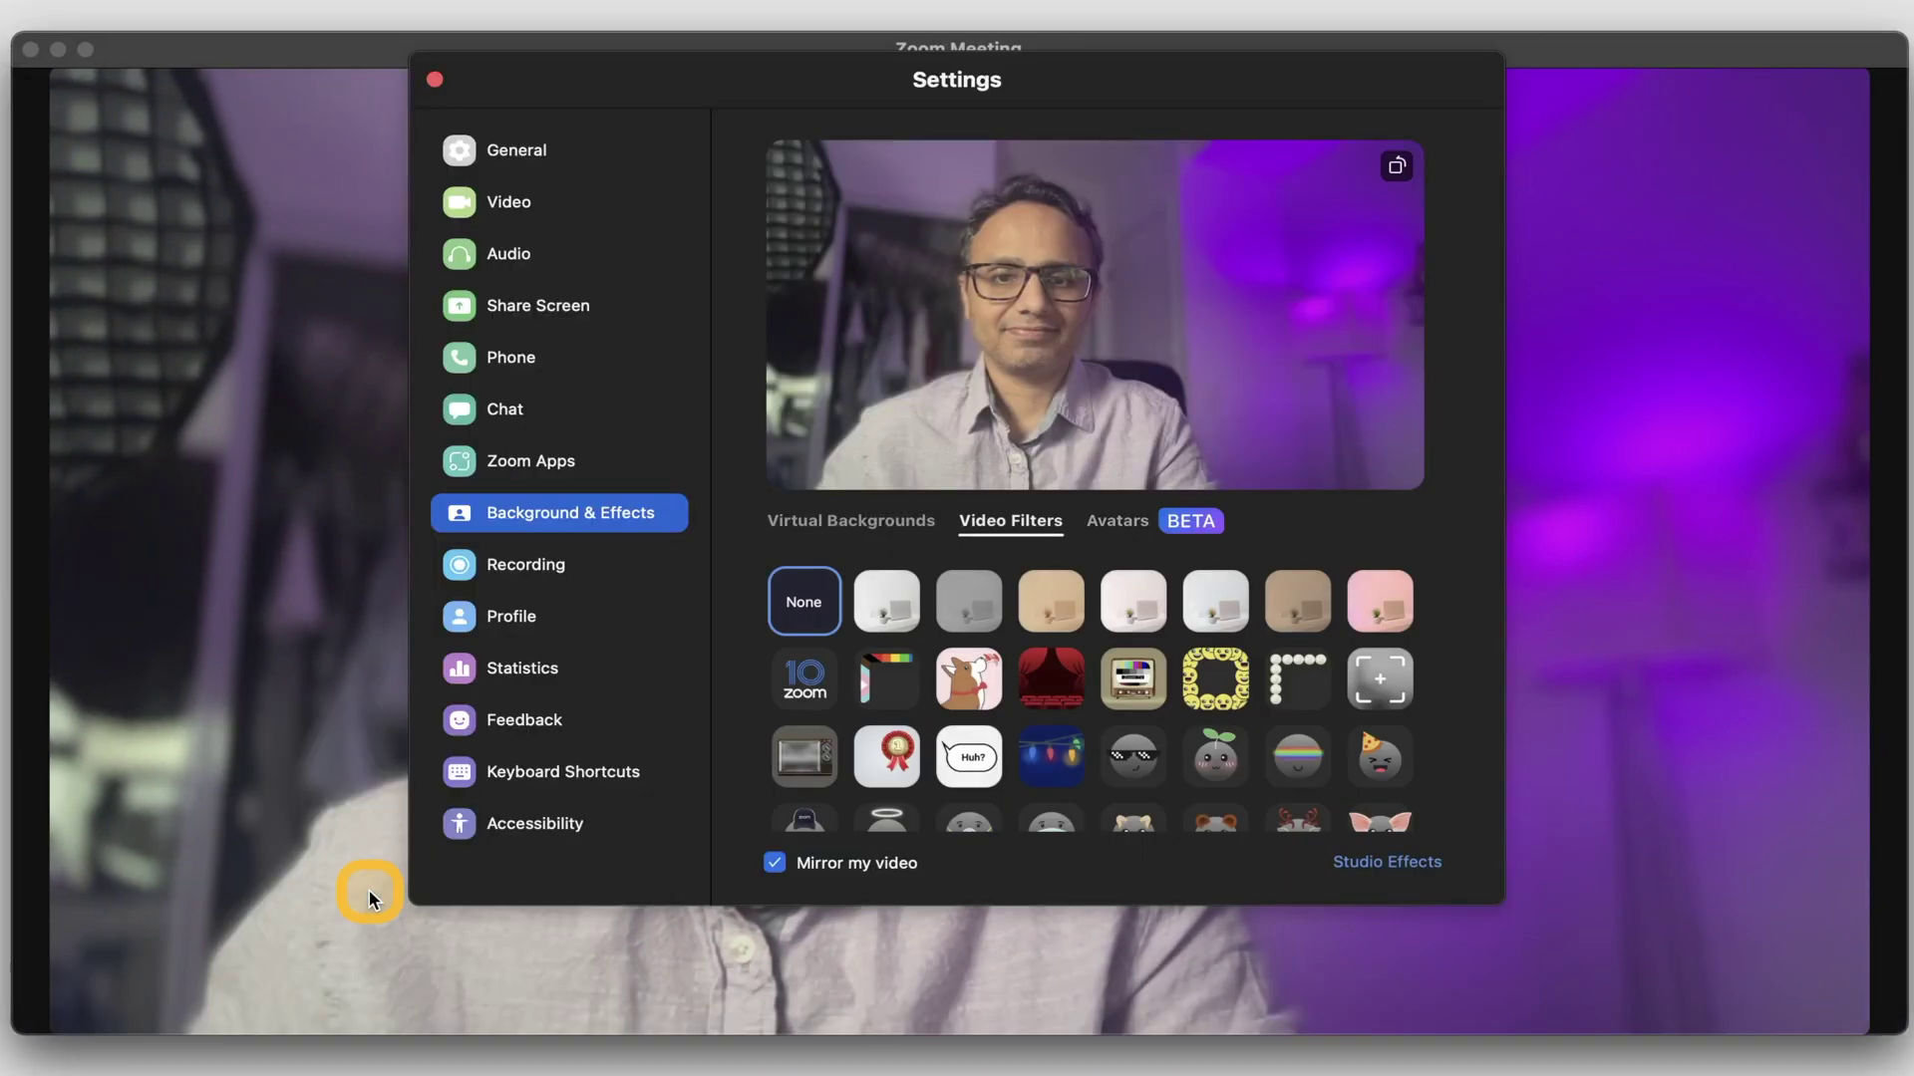
{"action": "left_click", "coordinate": [1142, 526]}
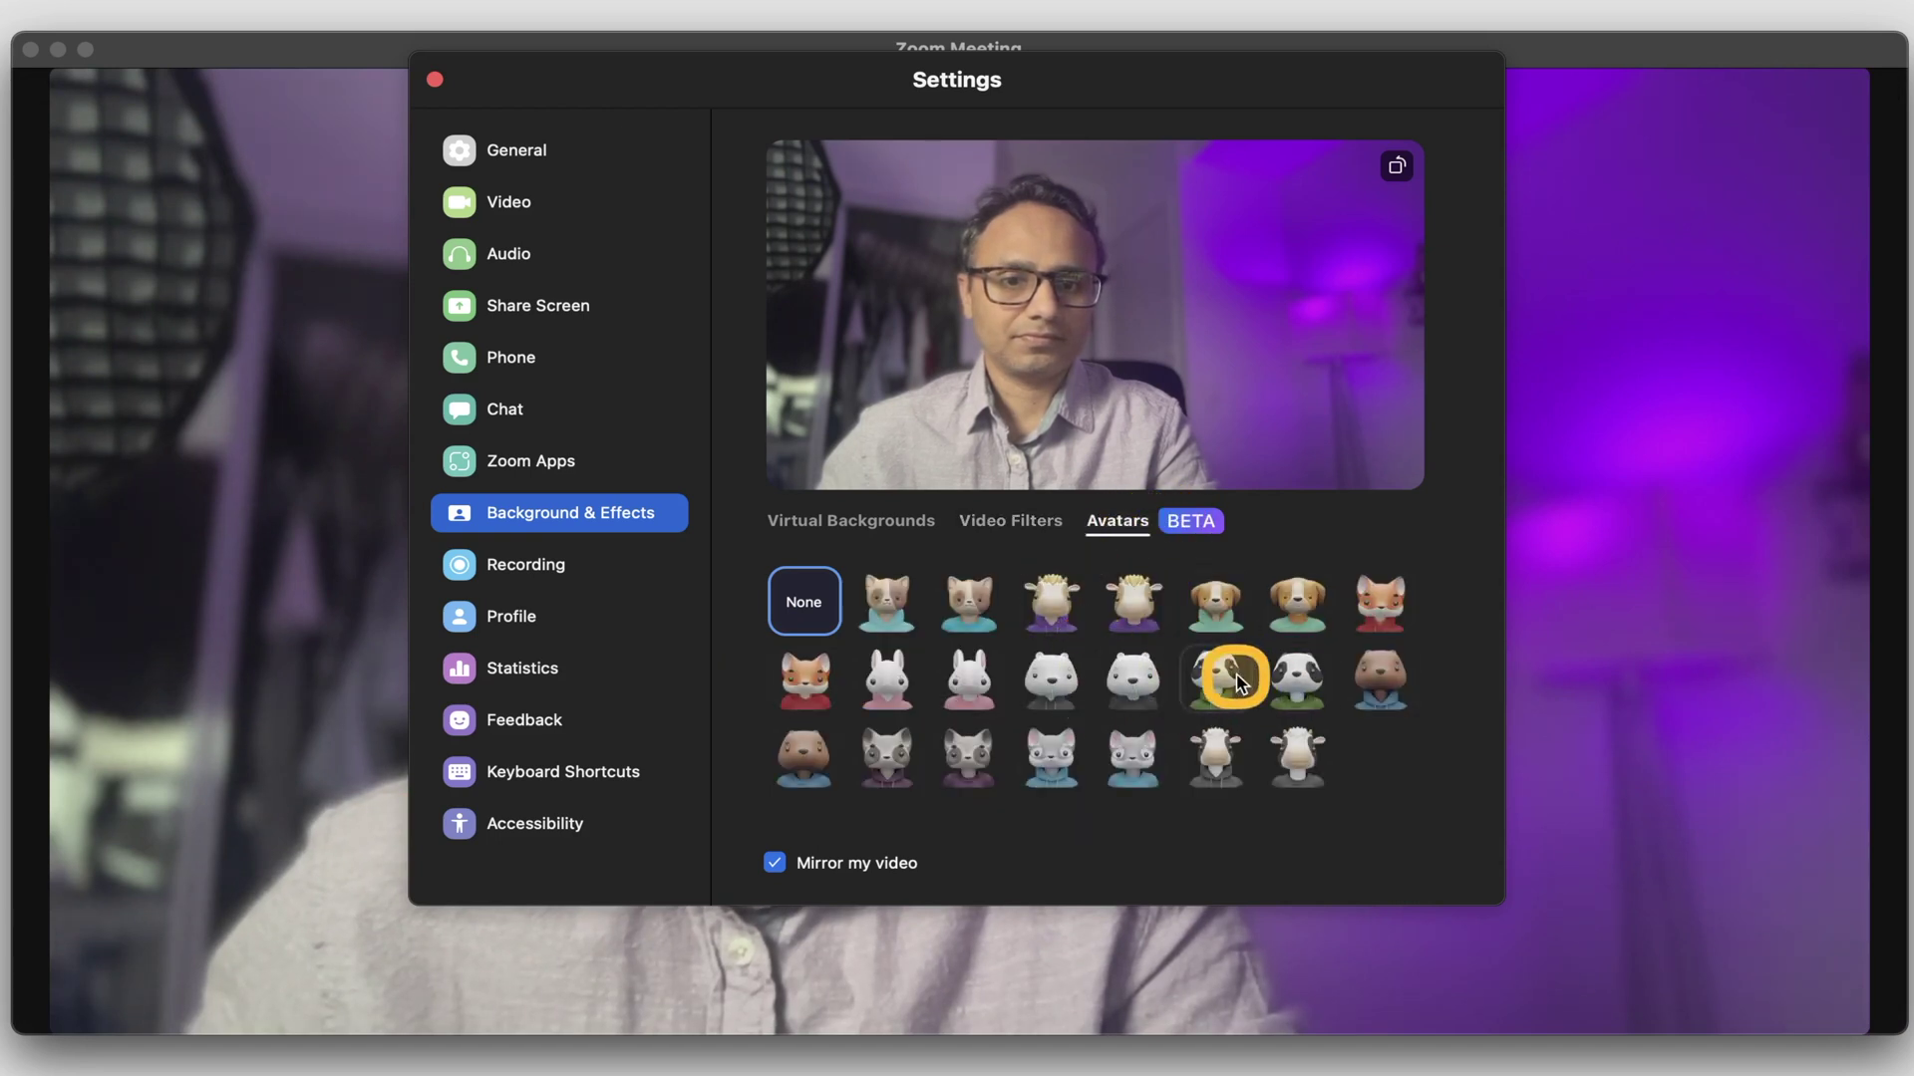
{"action": "left_click", "coordinate": [1299, 685]}
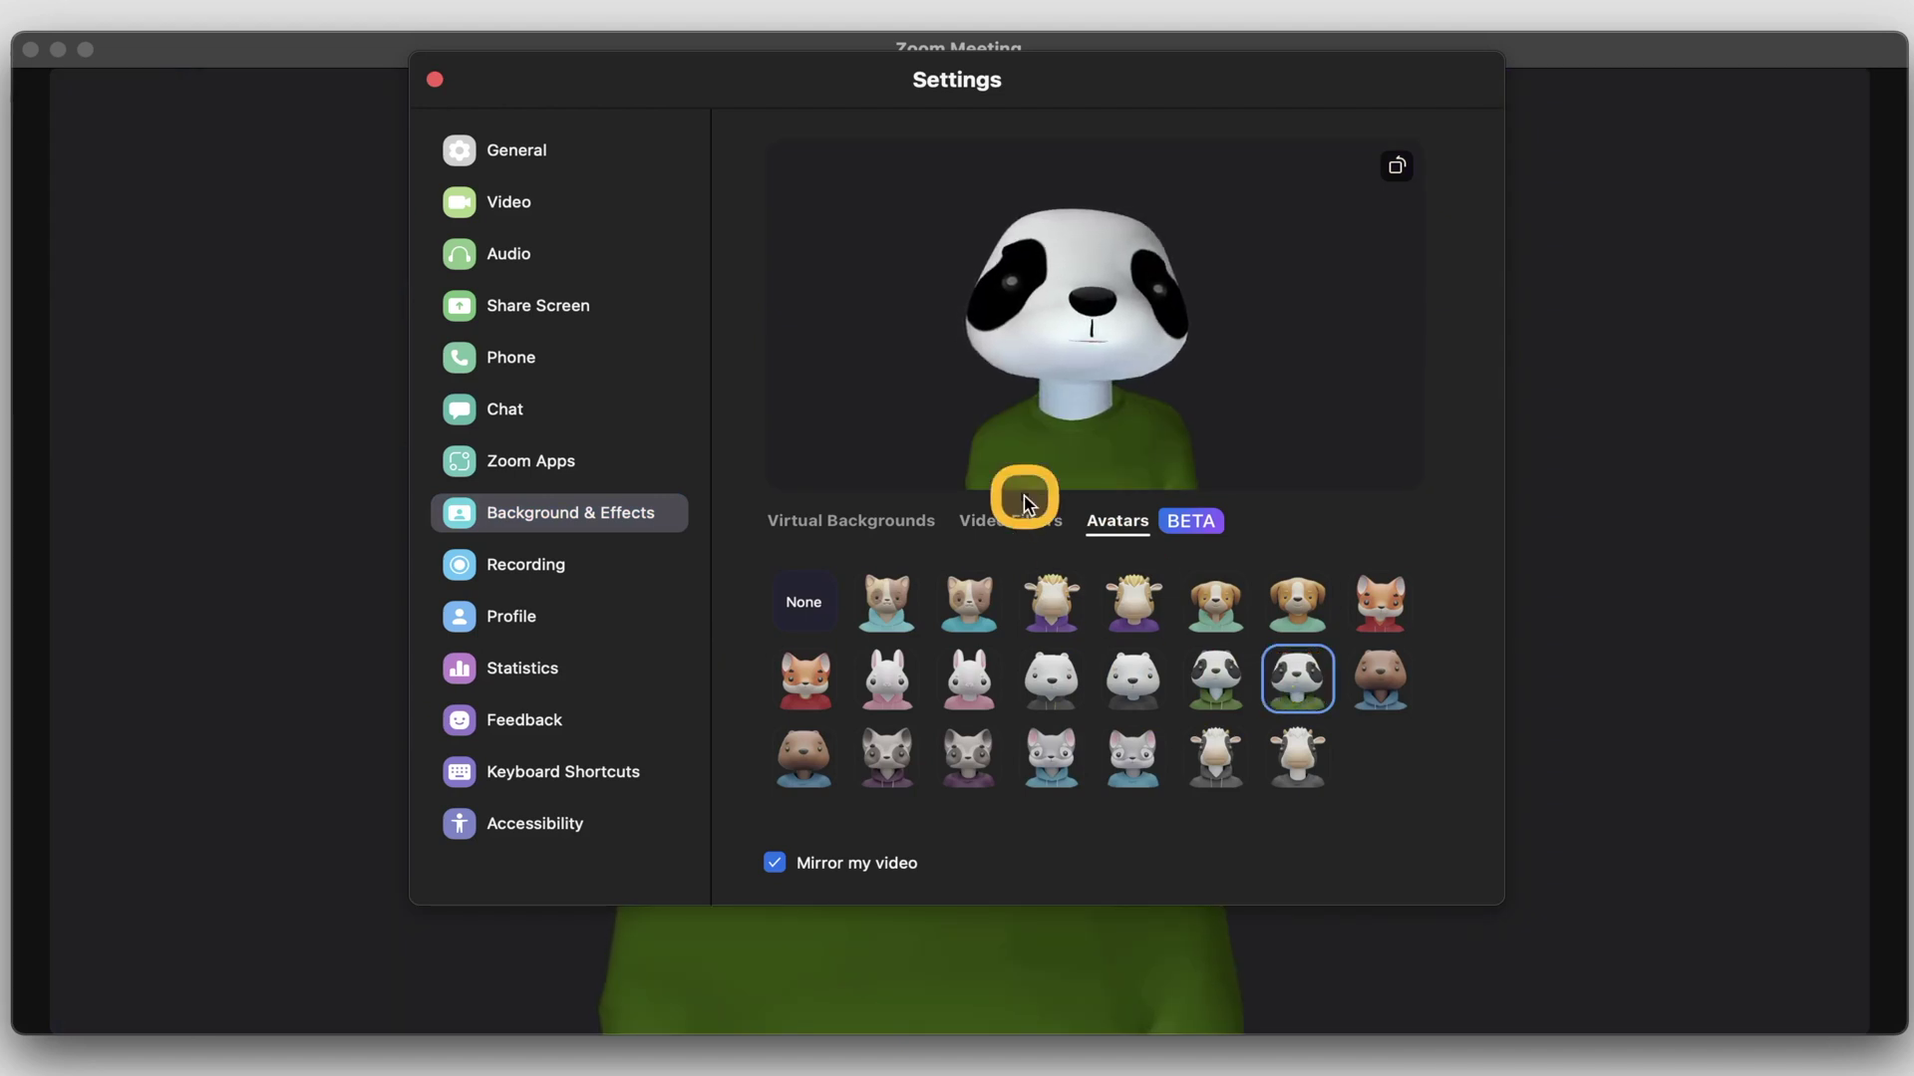
{"action": "left_click", "coordinate": [436, 80]}
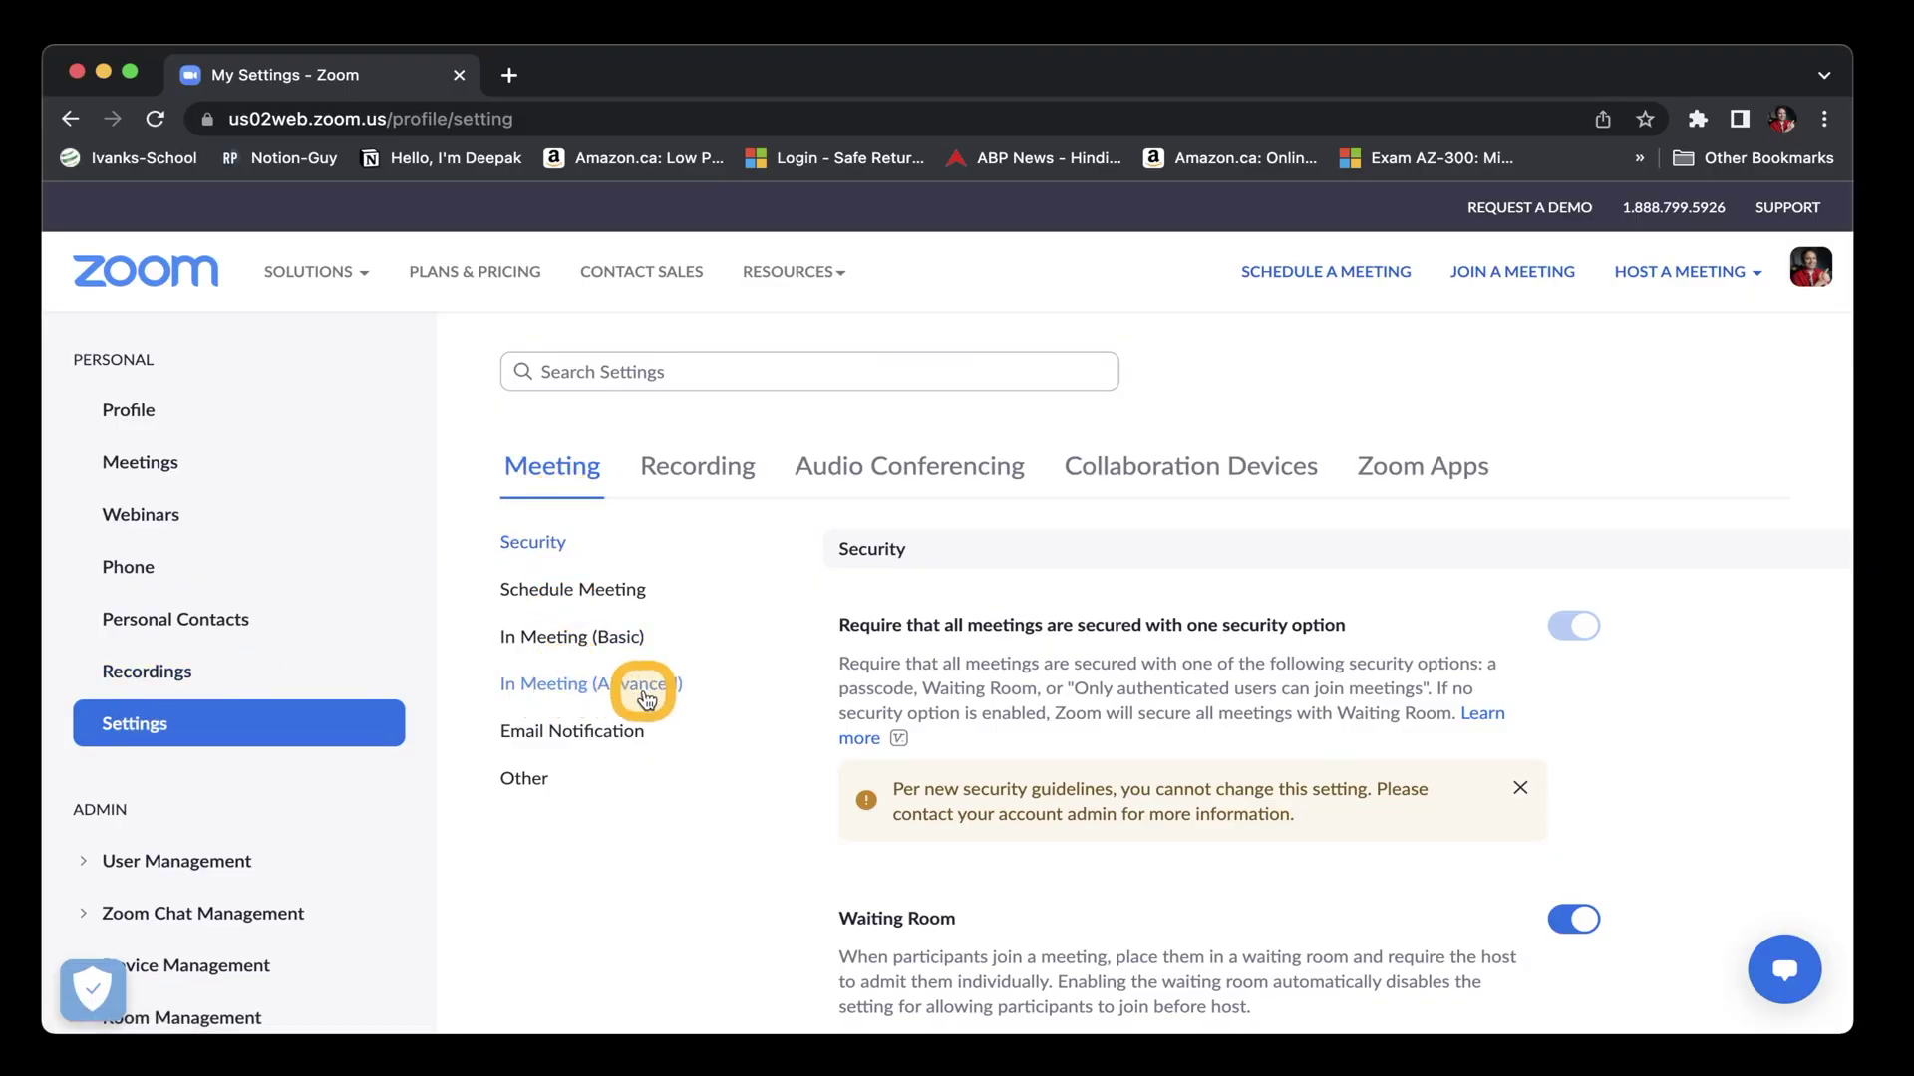
Step: Allow livestreaming of meetings in the web portal's advanced in-meeting settings, add Twitch as a service, and save
{"action": "scroll", "coordinate": [1017, 812], "scroll_direction": "down", "scroll_amount": 15}
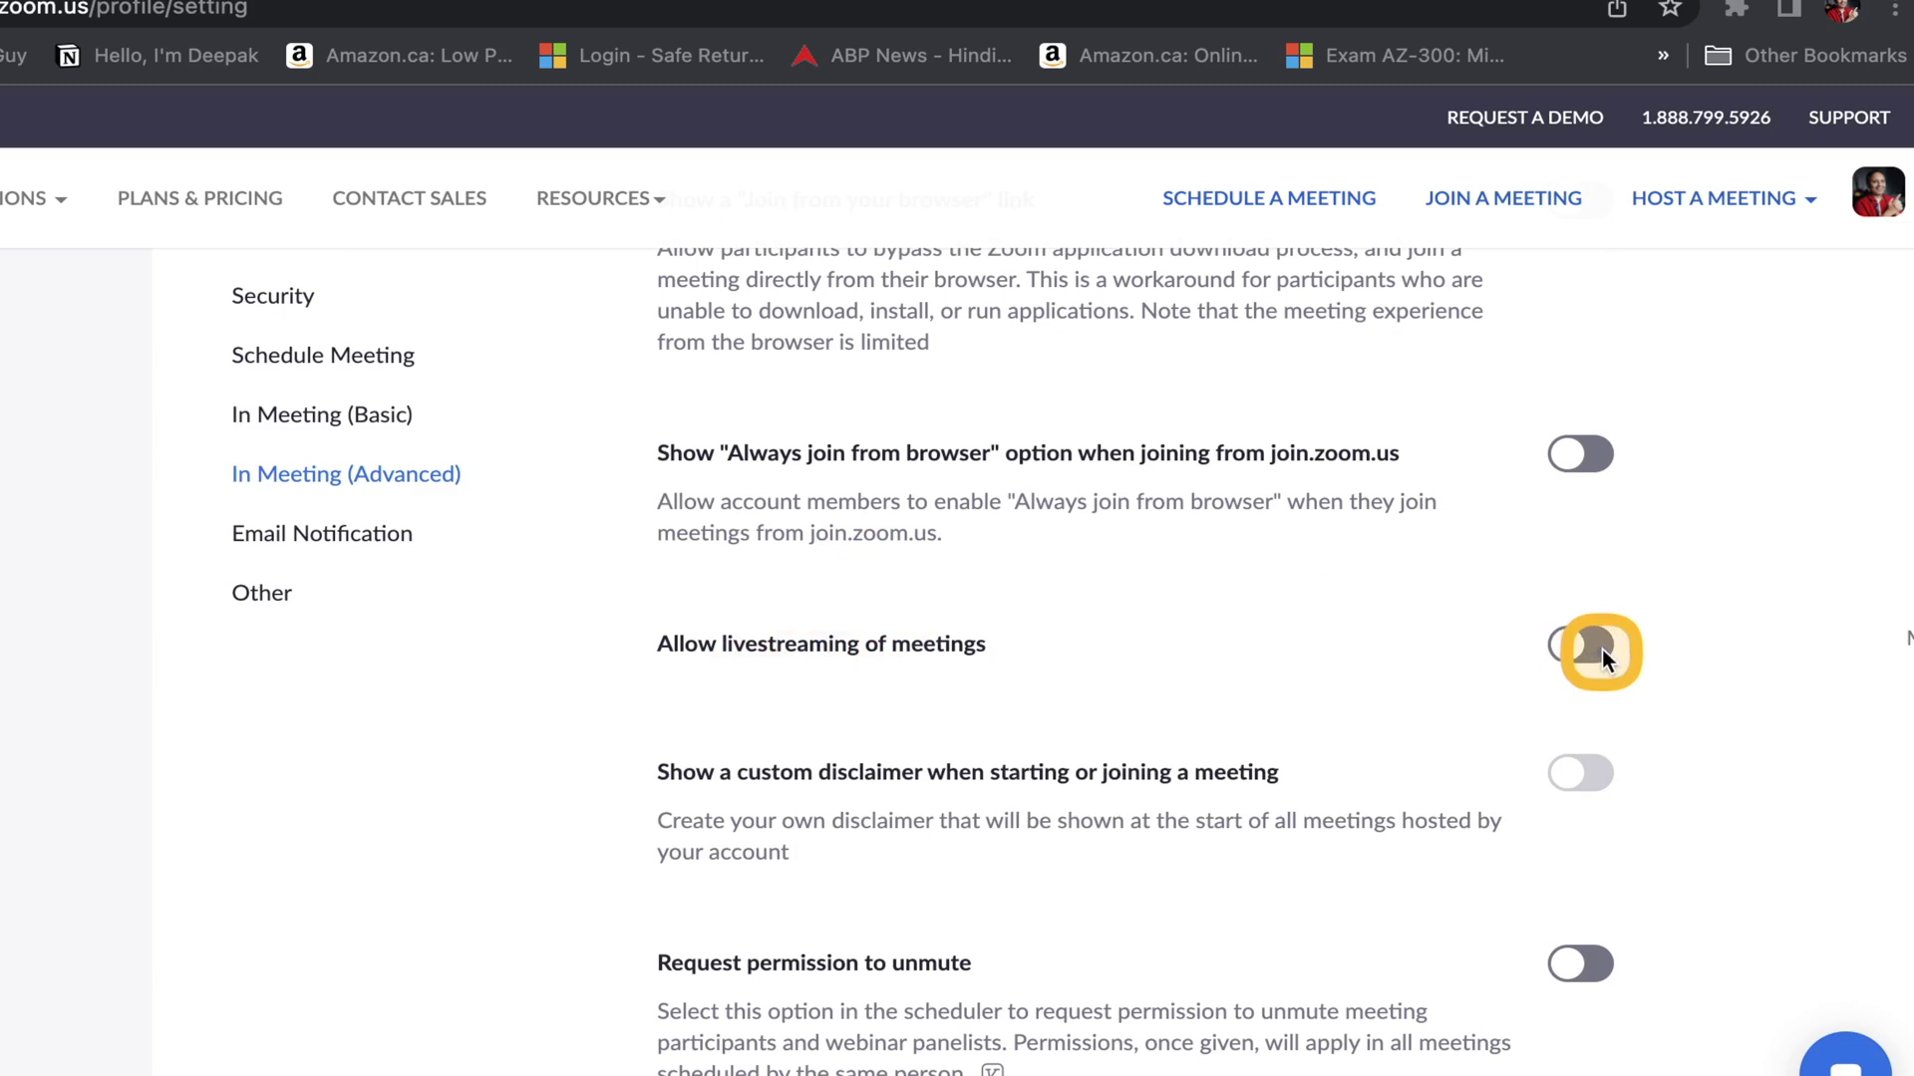
{"action": "left_click", "coordinate": [1599, 649]}
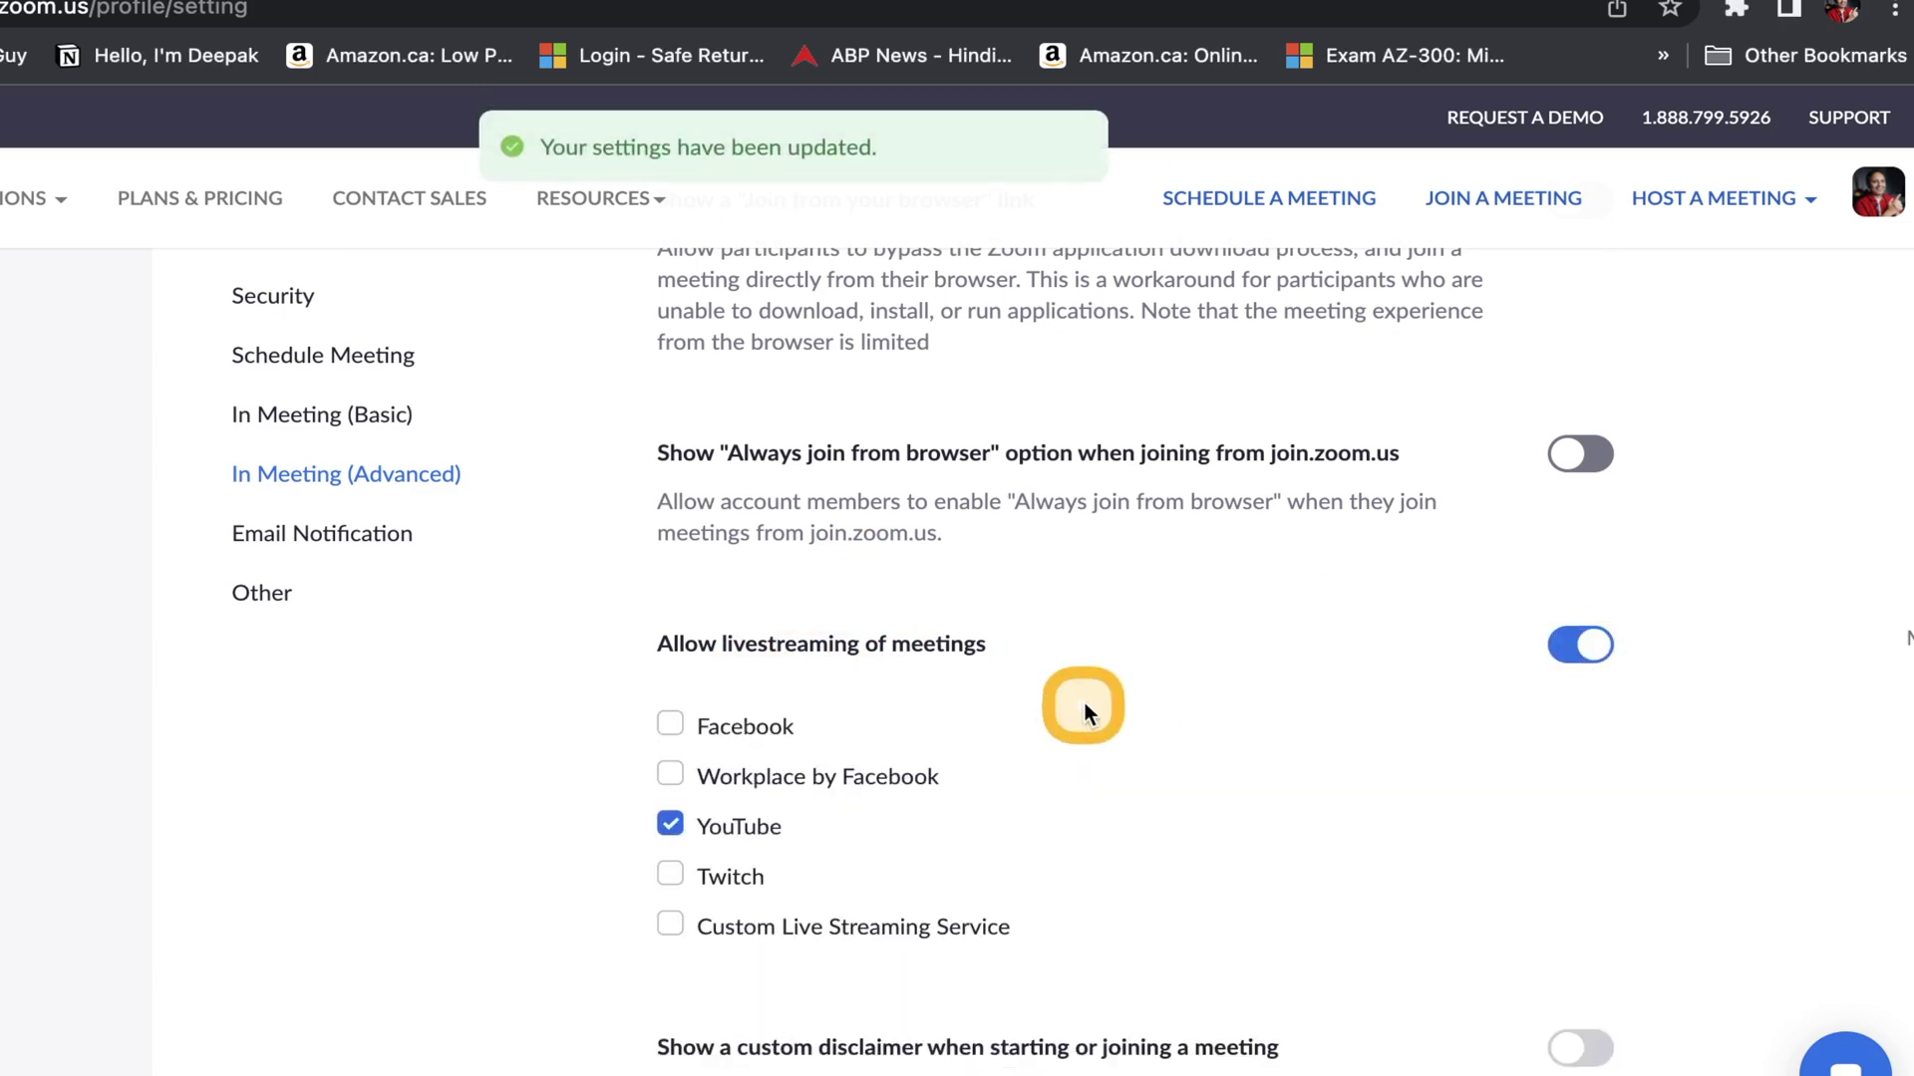
{"action": "scroll", "coordinate": [674, 838], "scroll_direction": "down", "scroll_amount": 2}
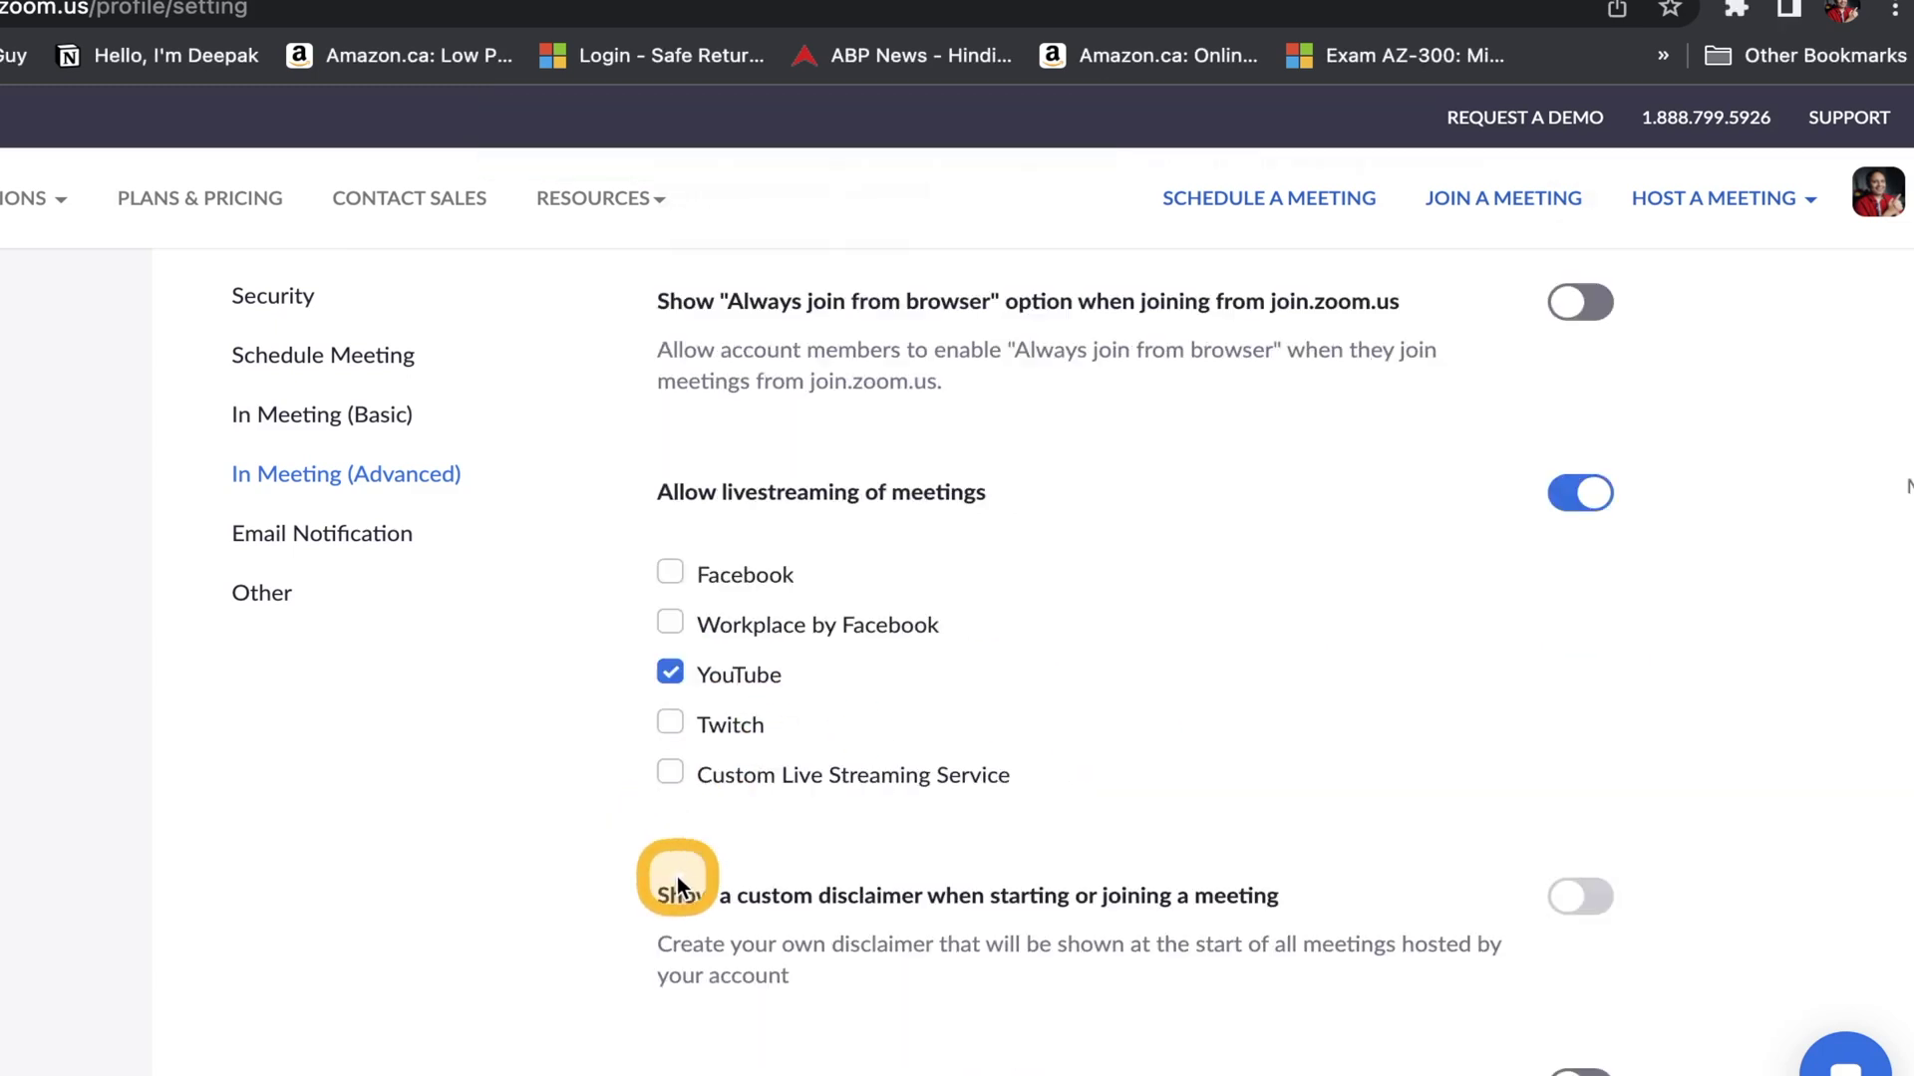
{"action": "left_click", "coordinate": [671, 725]}
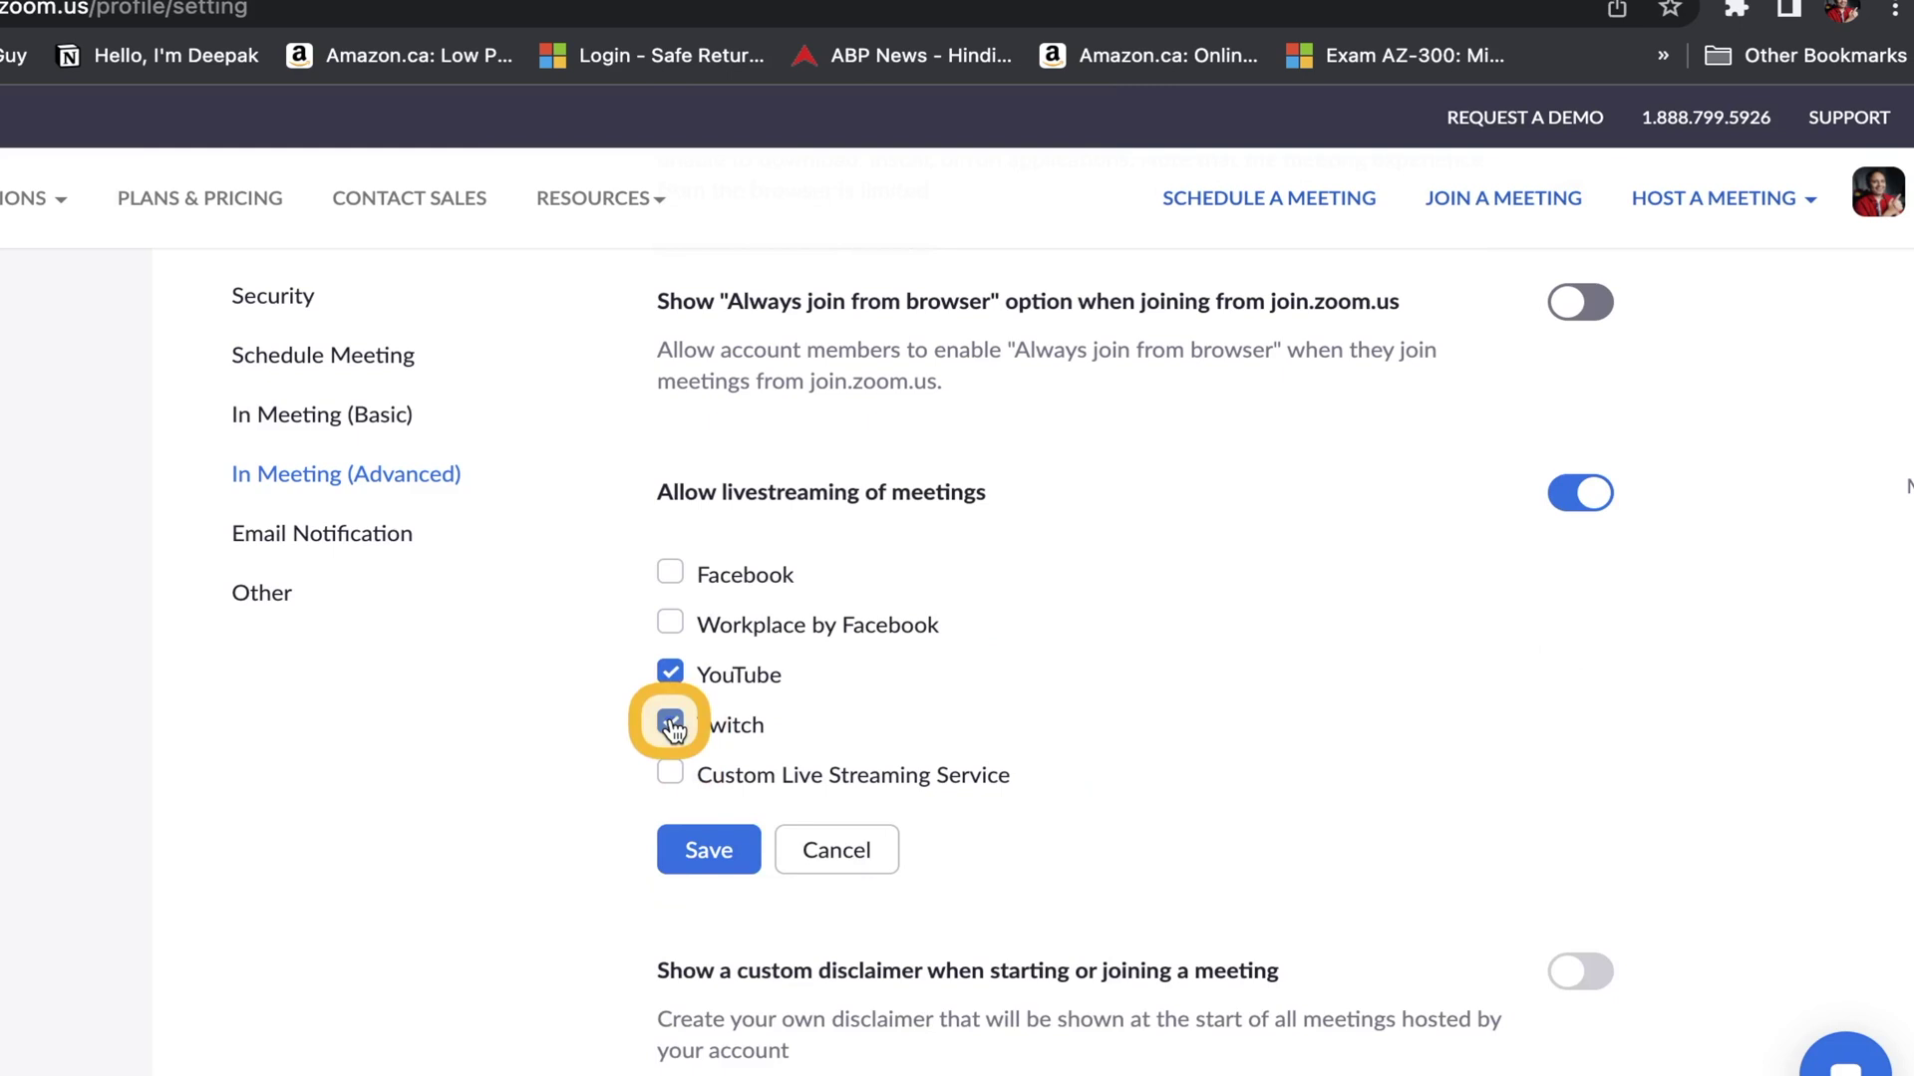
{"action": "left_click", "coordinate": [712, 859]}
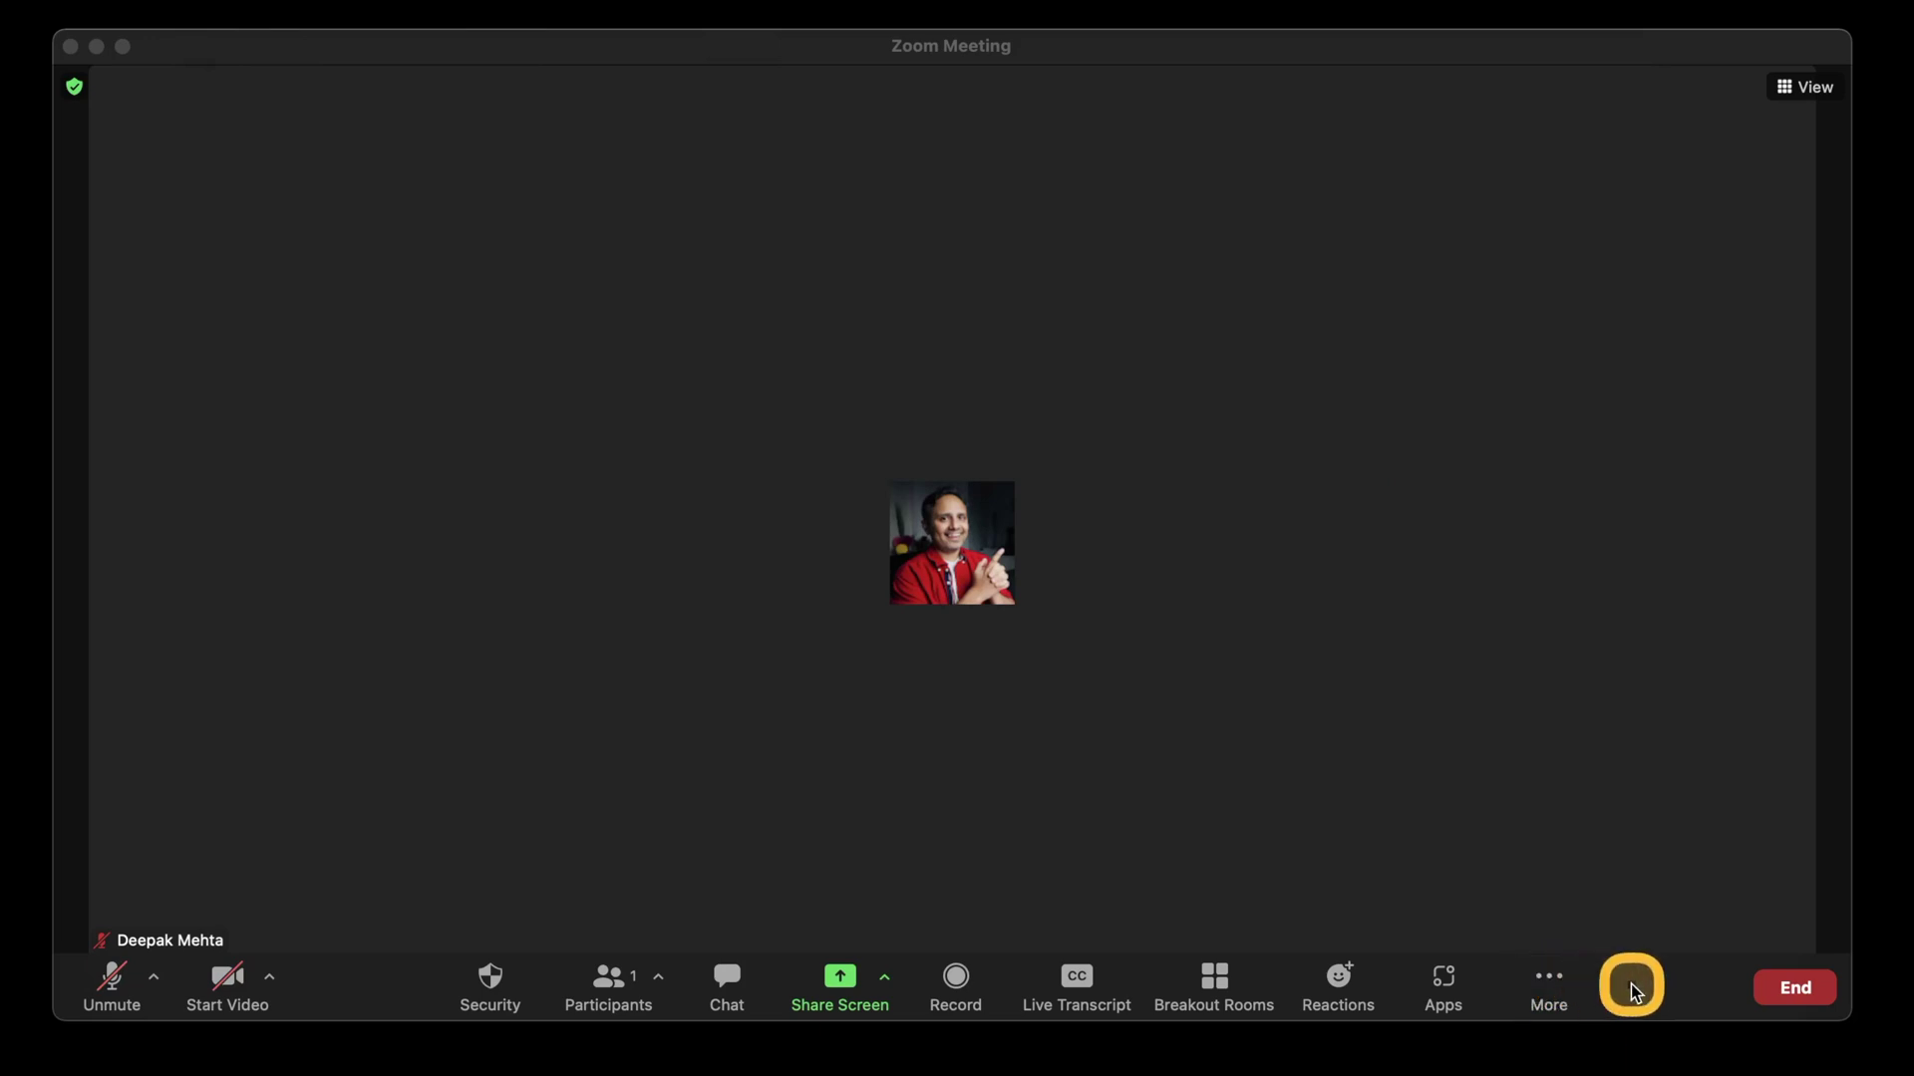
Step: Broadcast the running Zoom meeting live on Twitch, keeping the suggested meeting title
{"action": "left_click", "coordinate": [1550, 982]}
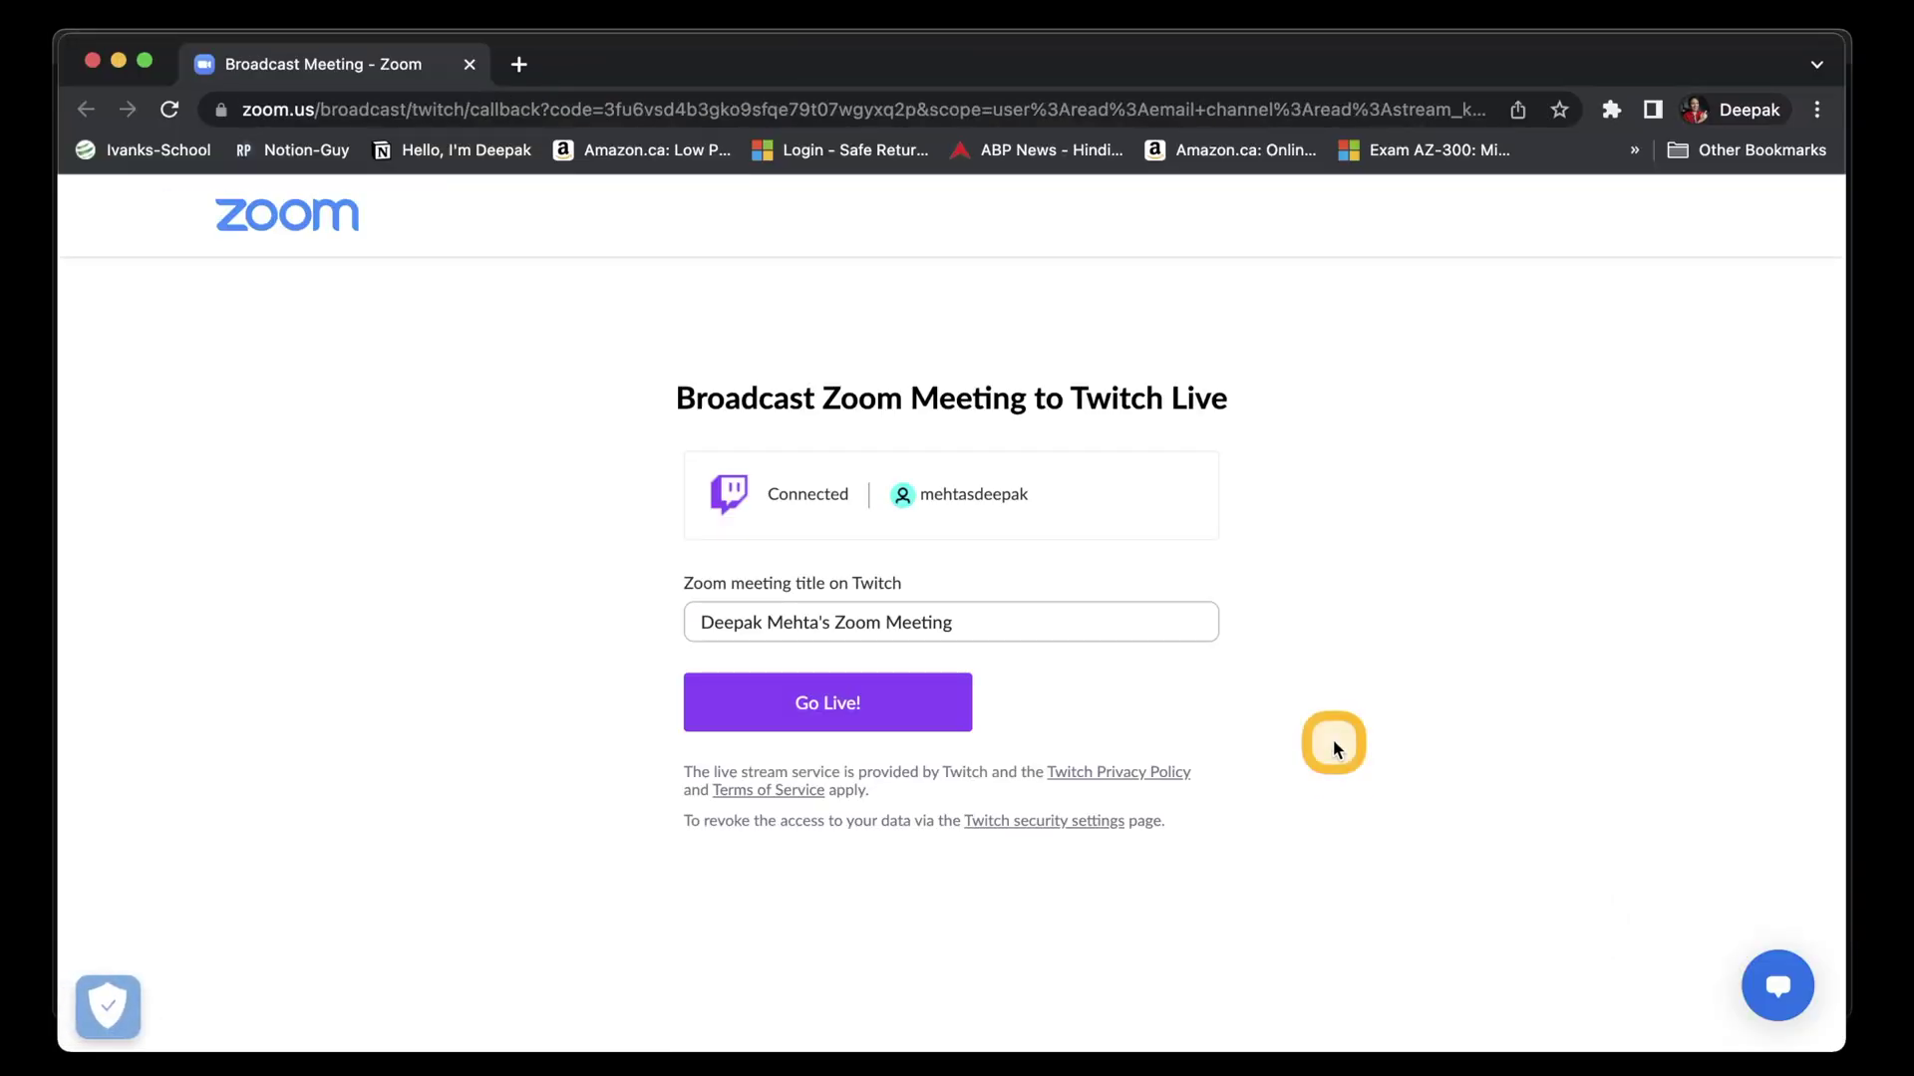
{"action": "left_click", "coordinate": [837, 703]}
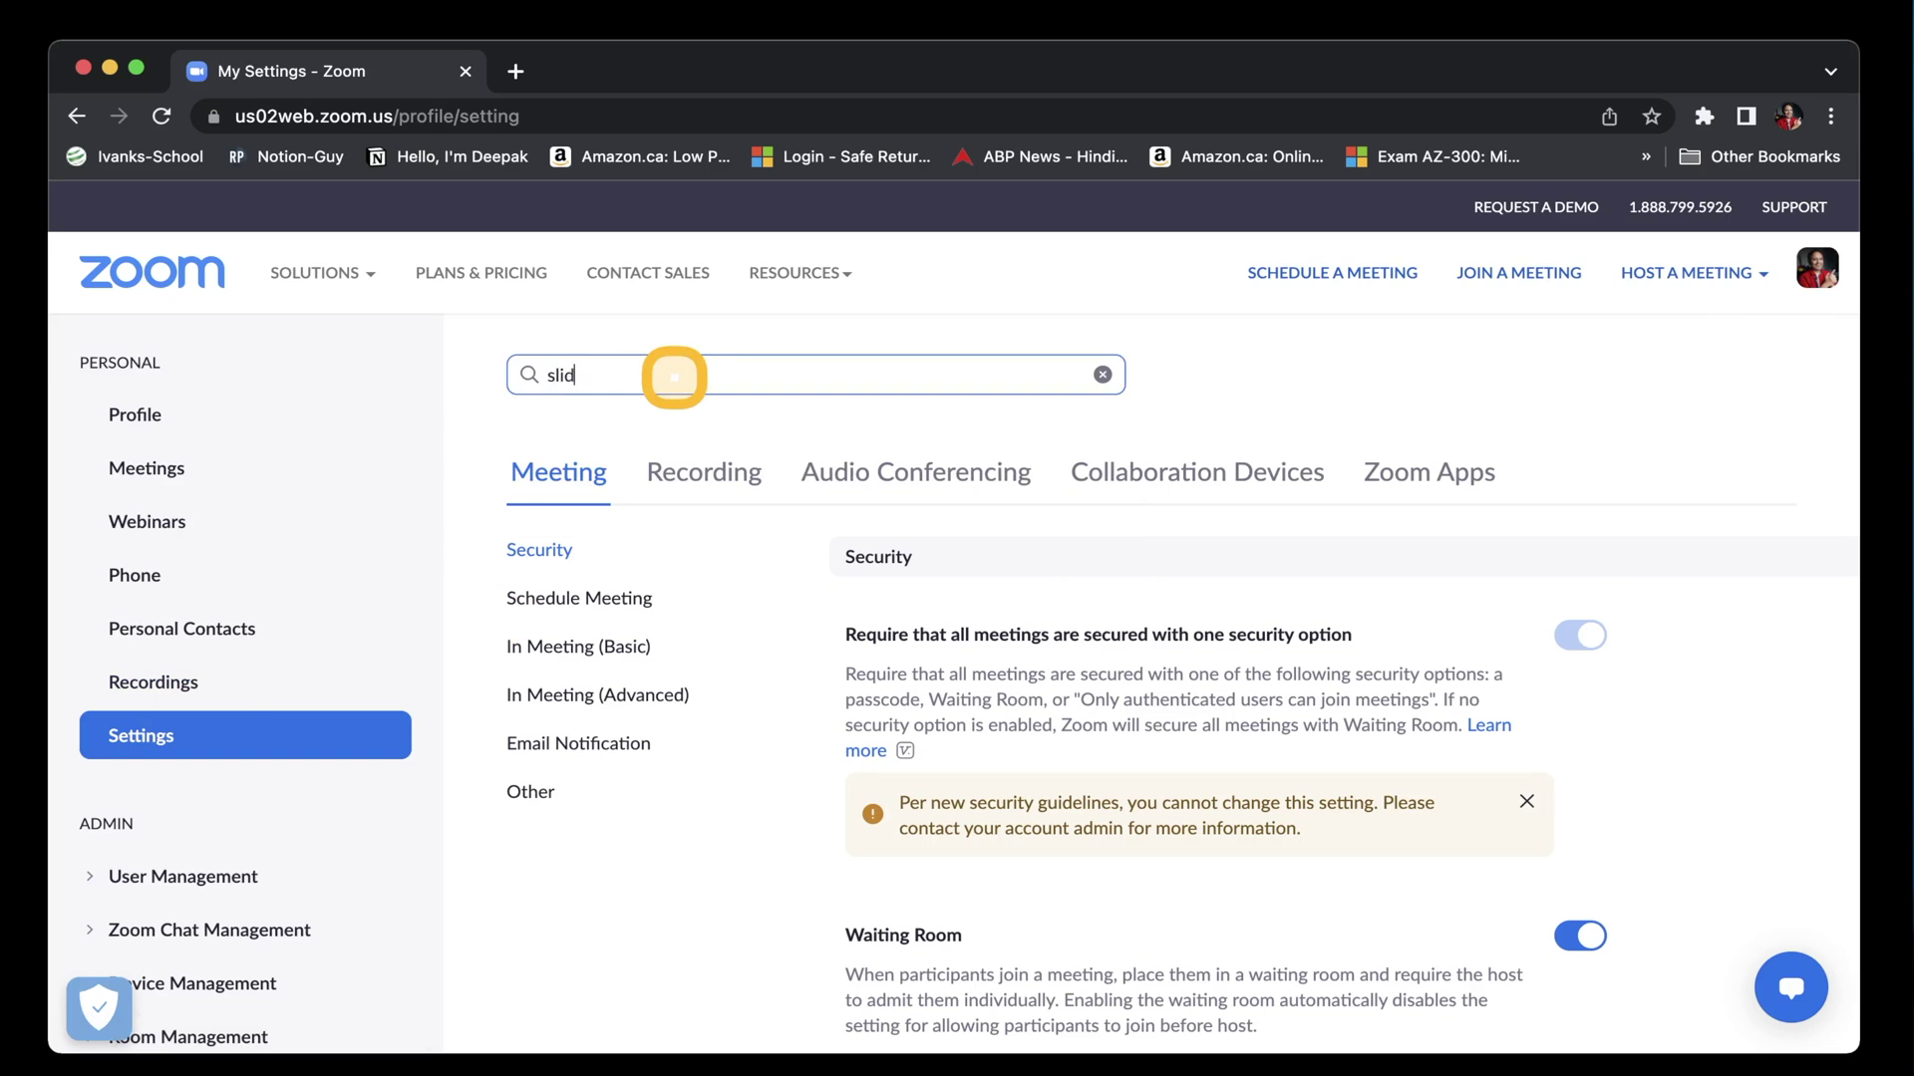
Step: Search the web portal settings for "slide", and advance the presenter's shared slides to the next one in the meeting
{"action": "type", "text": "e"}
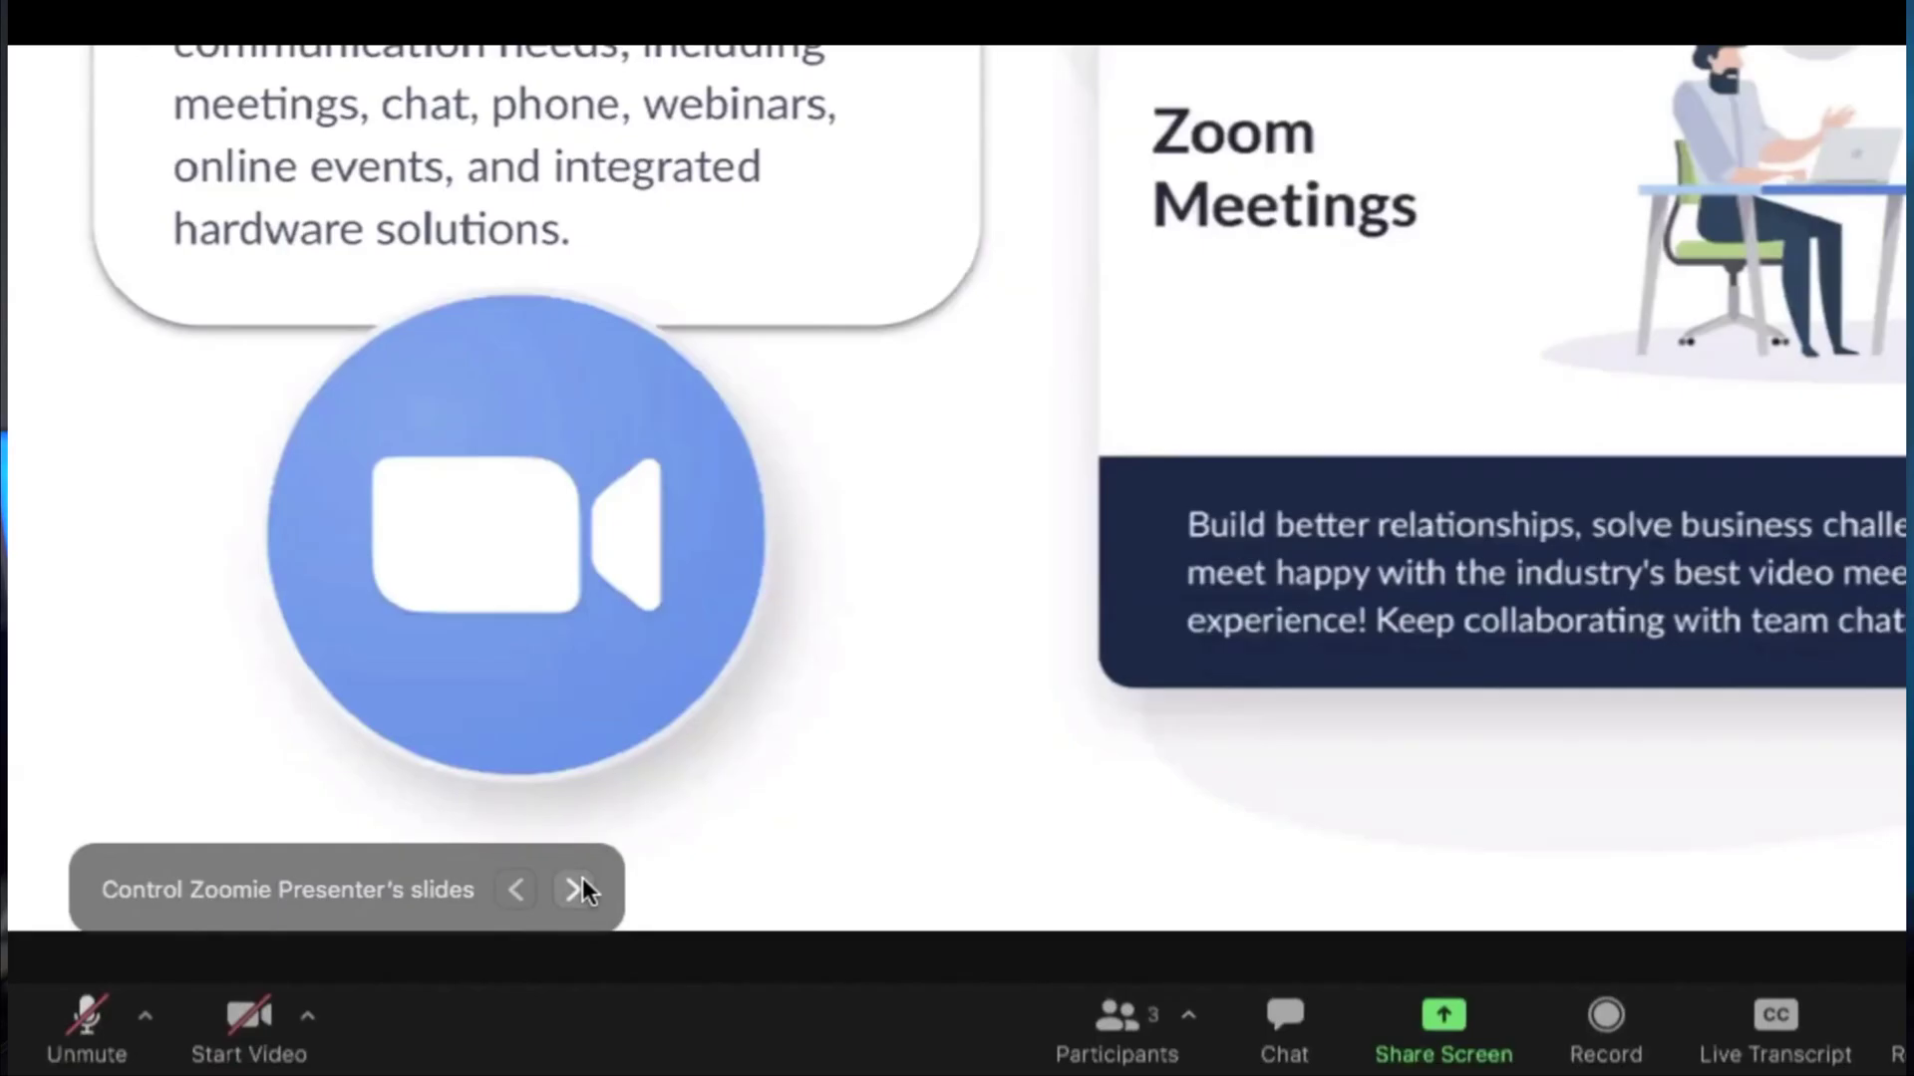
{"action": "left_click", "coordinate": [574, 889]}
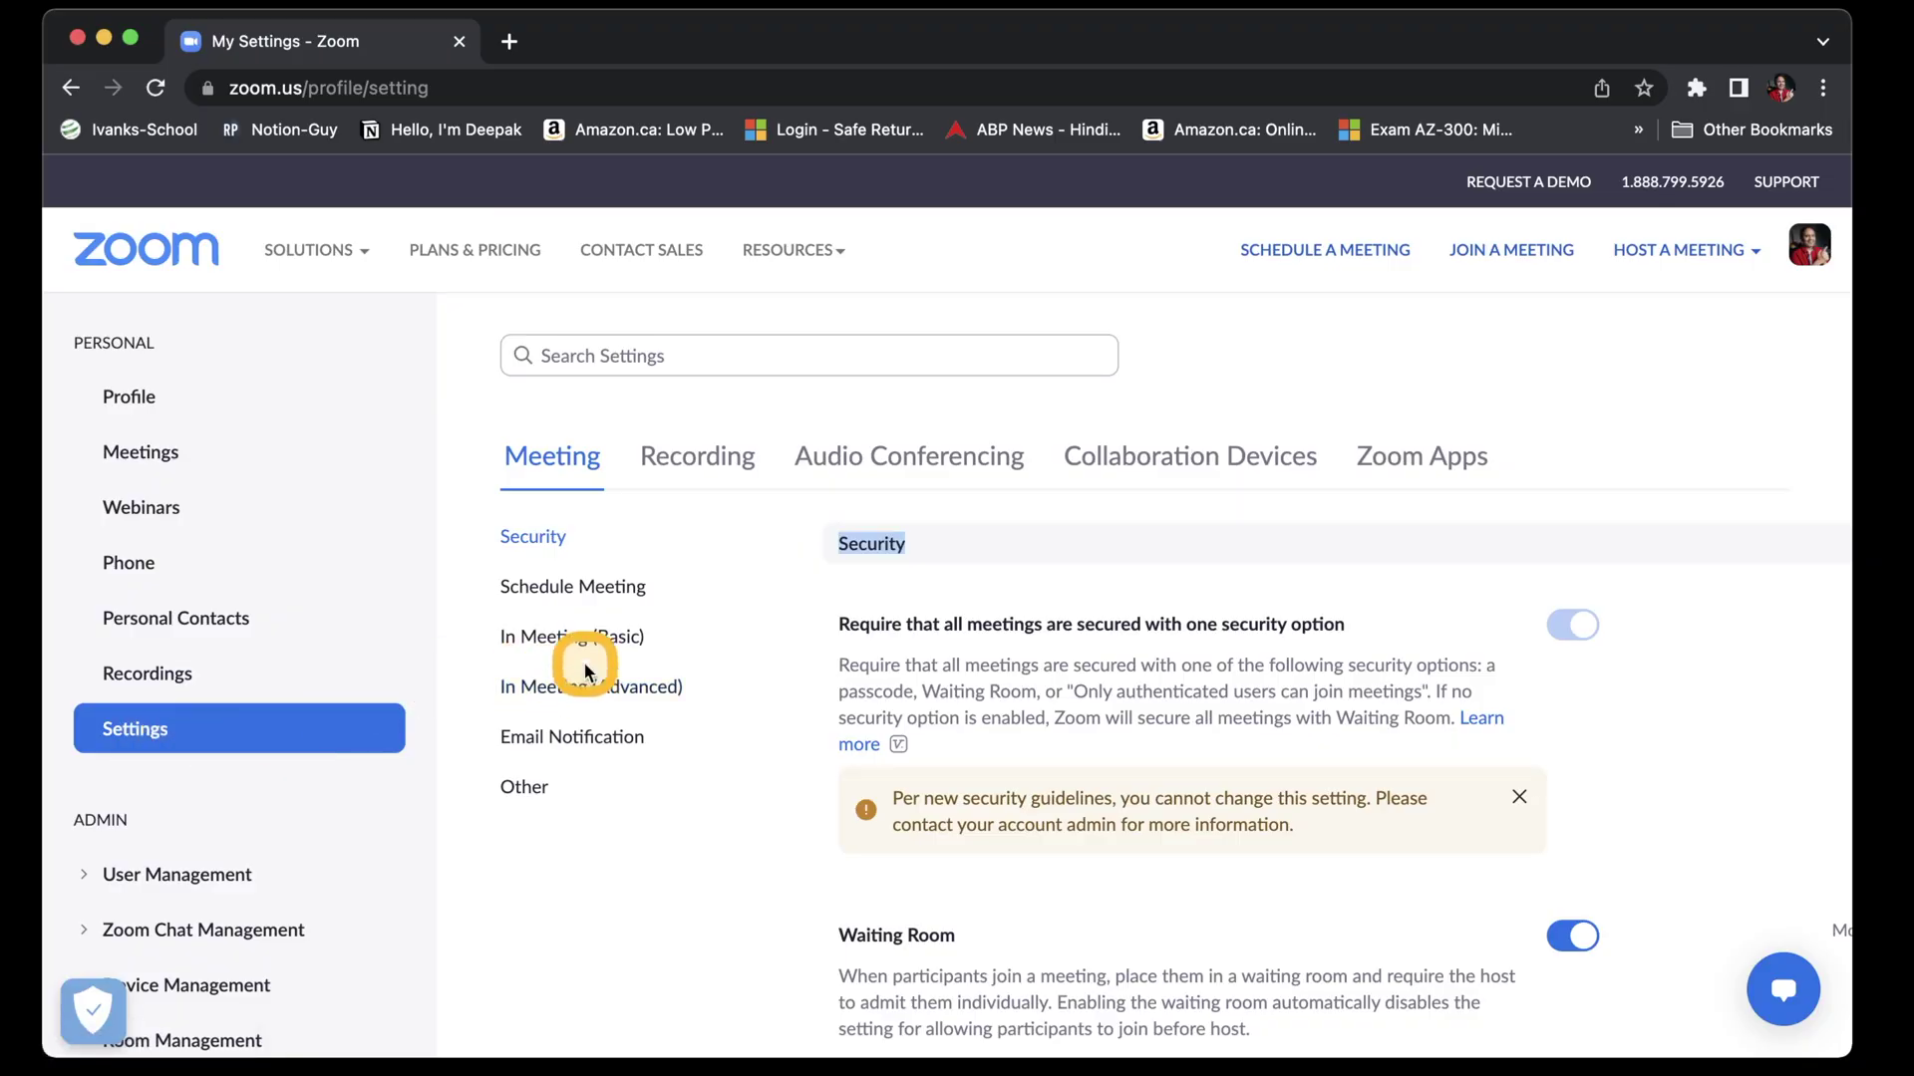
Step: Search the web portal settings for "waiting" and open the Waiting Room customization
{"action": "left_click", "coordinate": [718, 356]}
{"action": "type", "text": "wa"}
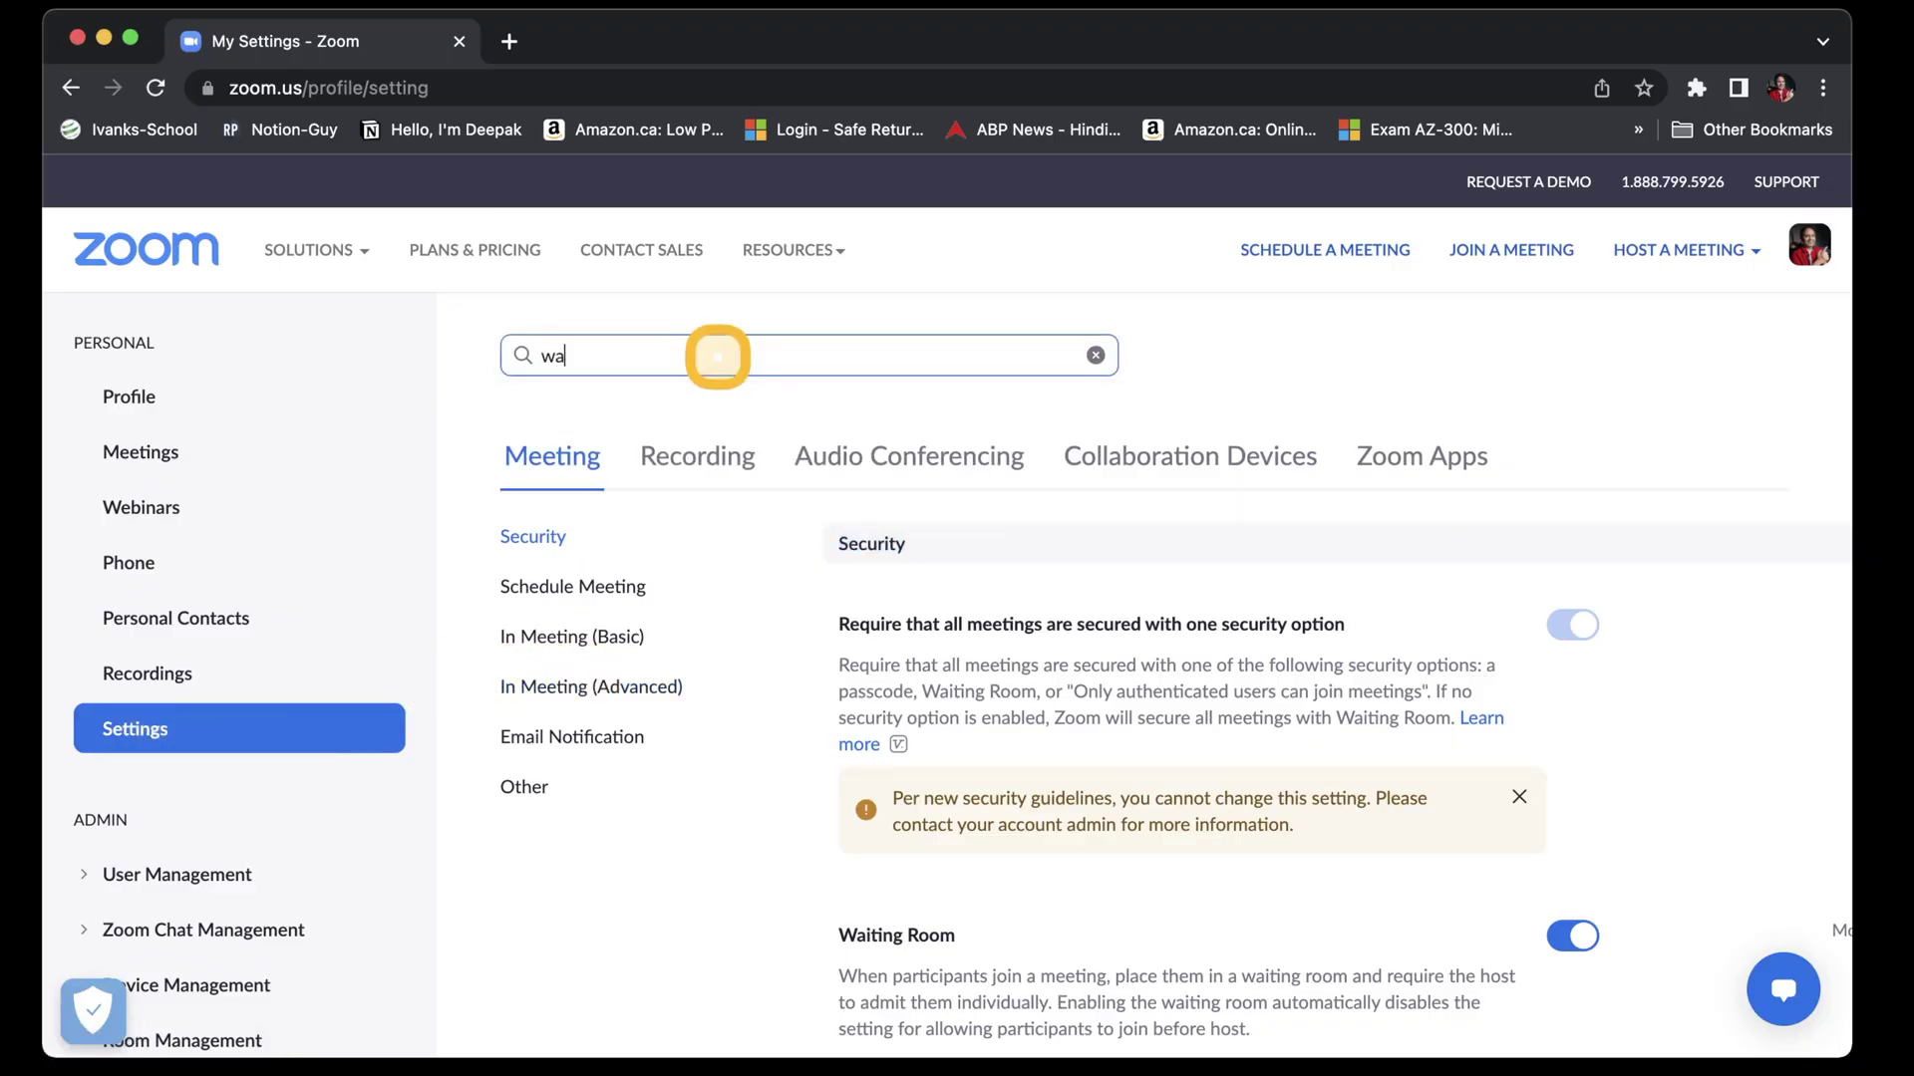
{"action": "type", "text": "iting"}
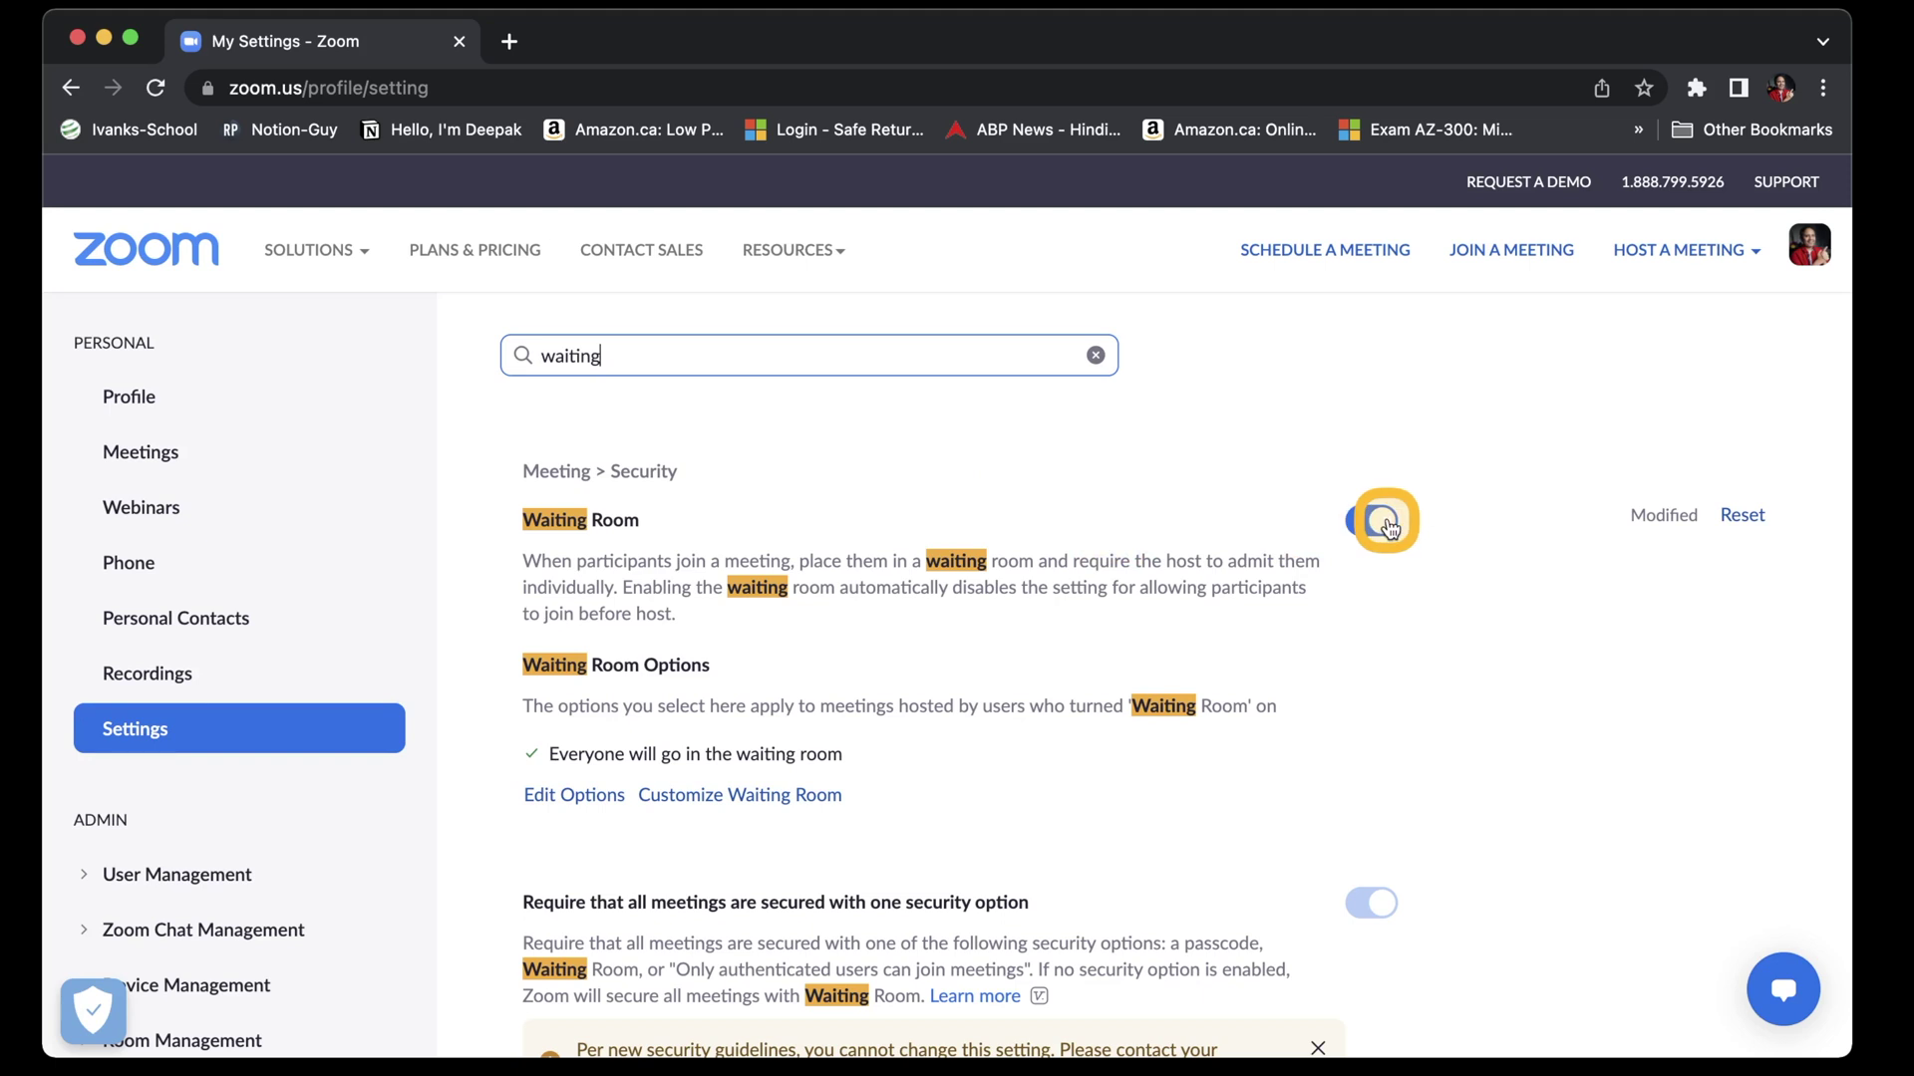
{"action": "left_click", "coordinate": [772, 797]}
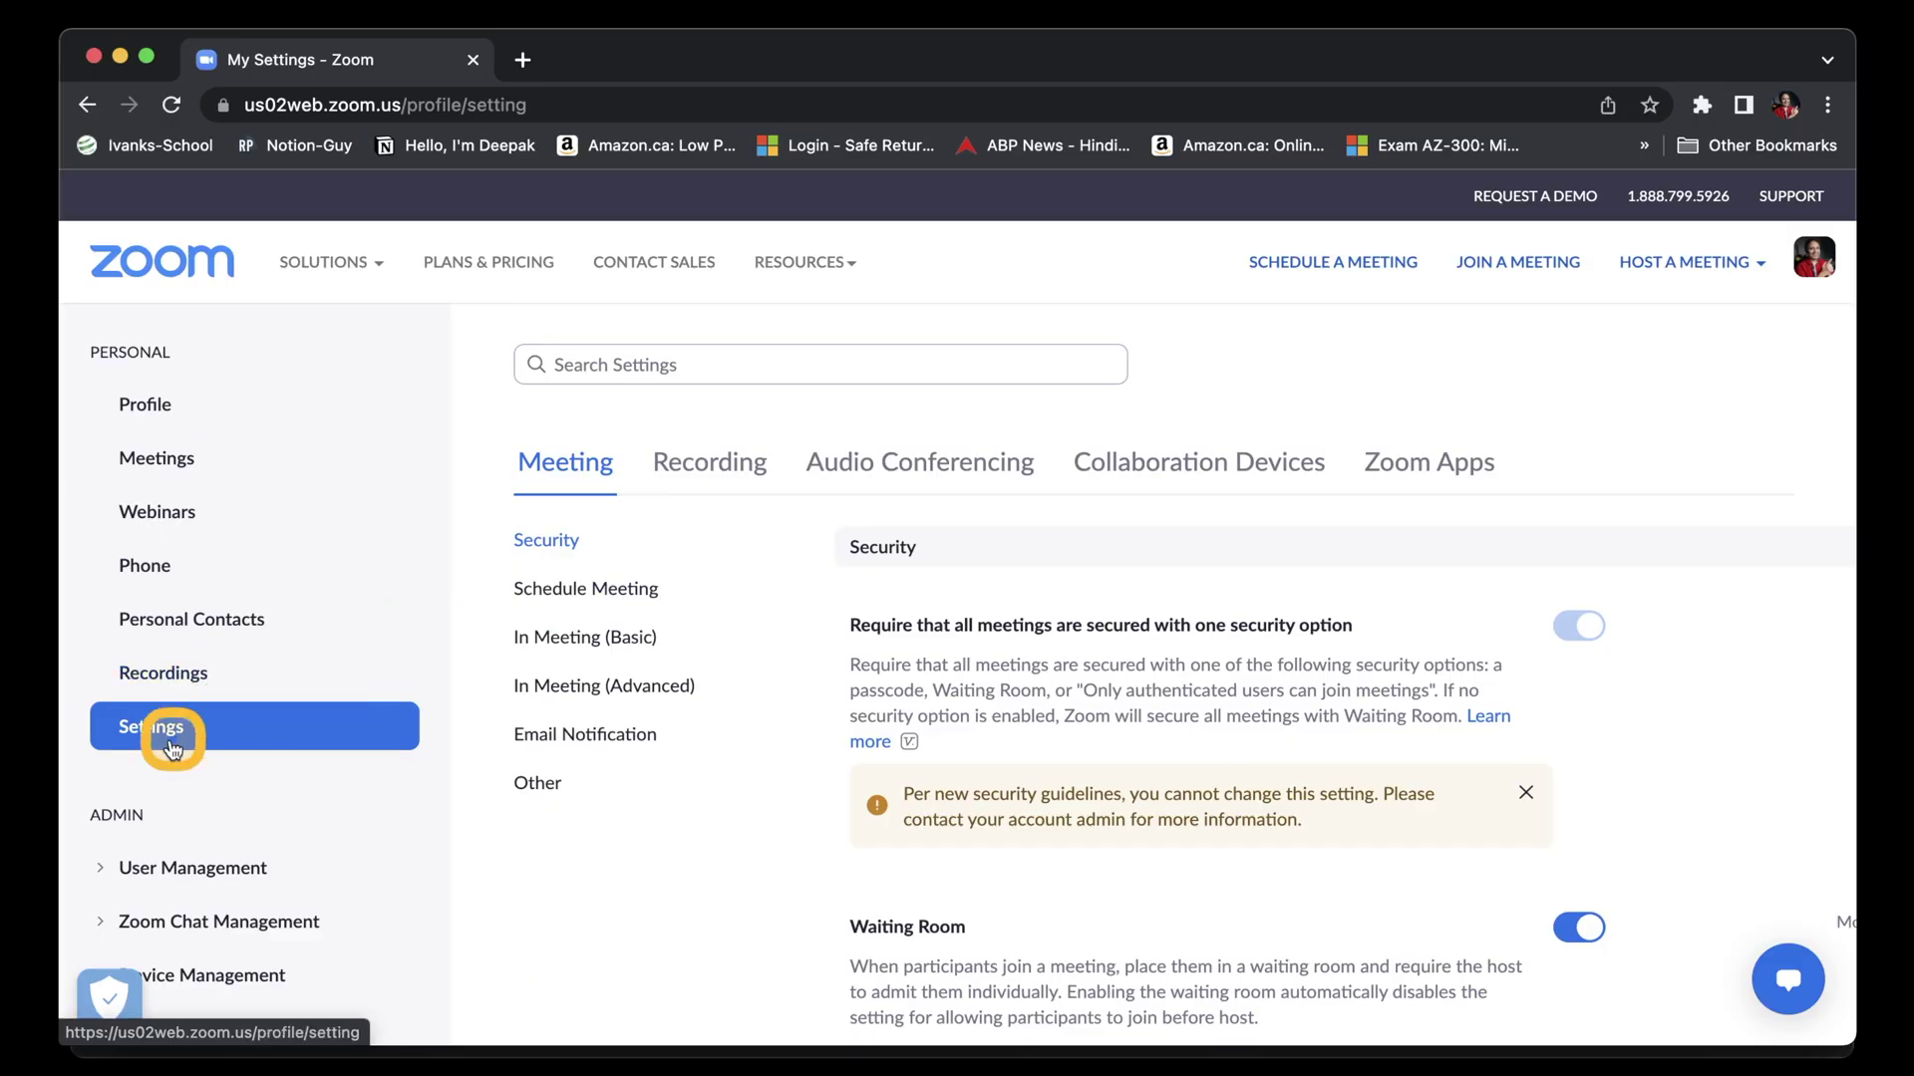
Step: Search the web portal settings for "invite list", and open the participants list in the Zoom meeting
{"action": "left_click", "coordinate": [617, 372]}
{"action": "type", "text": "i"}
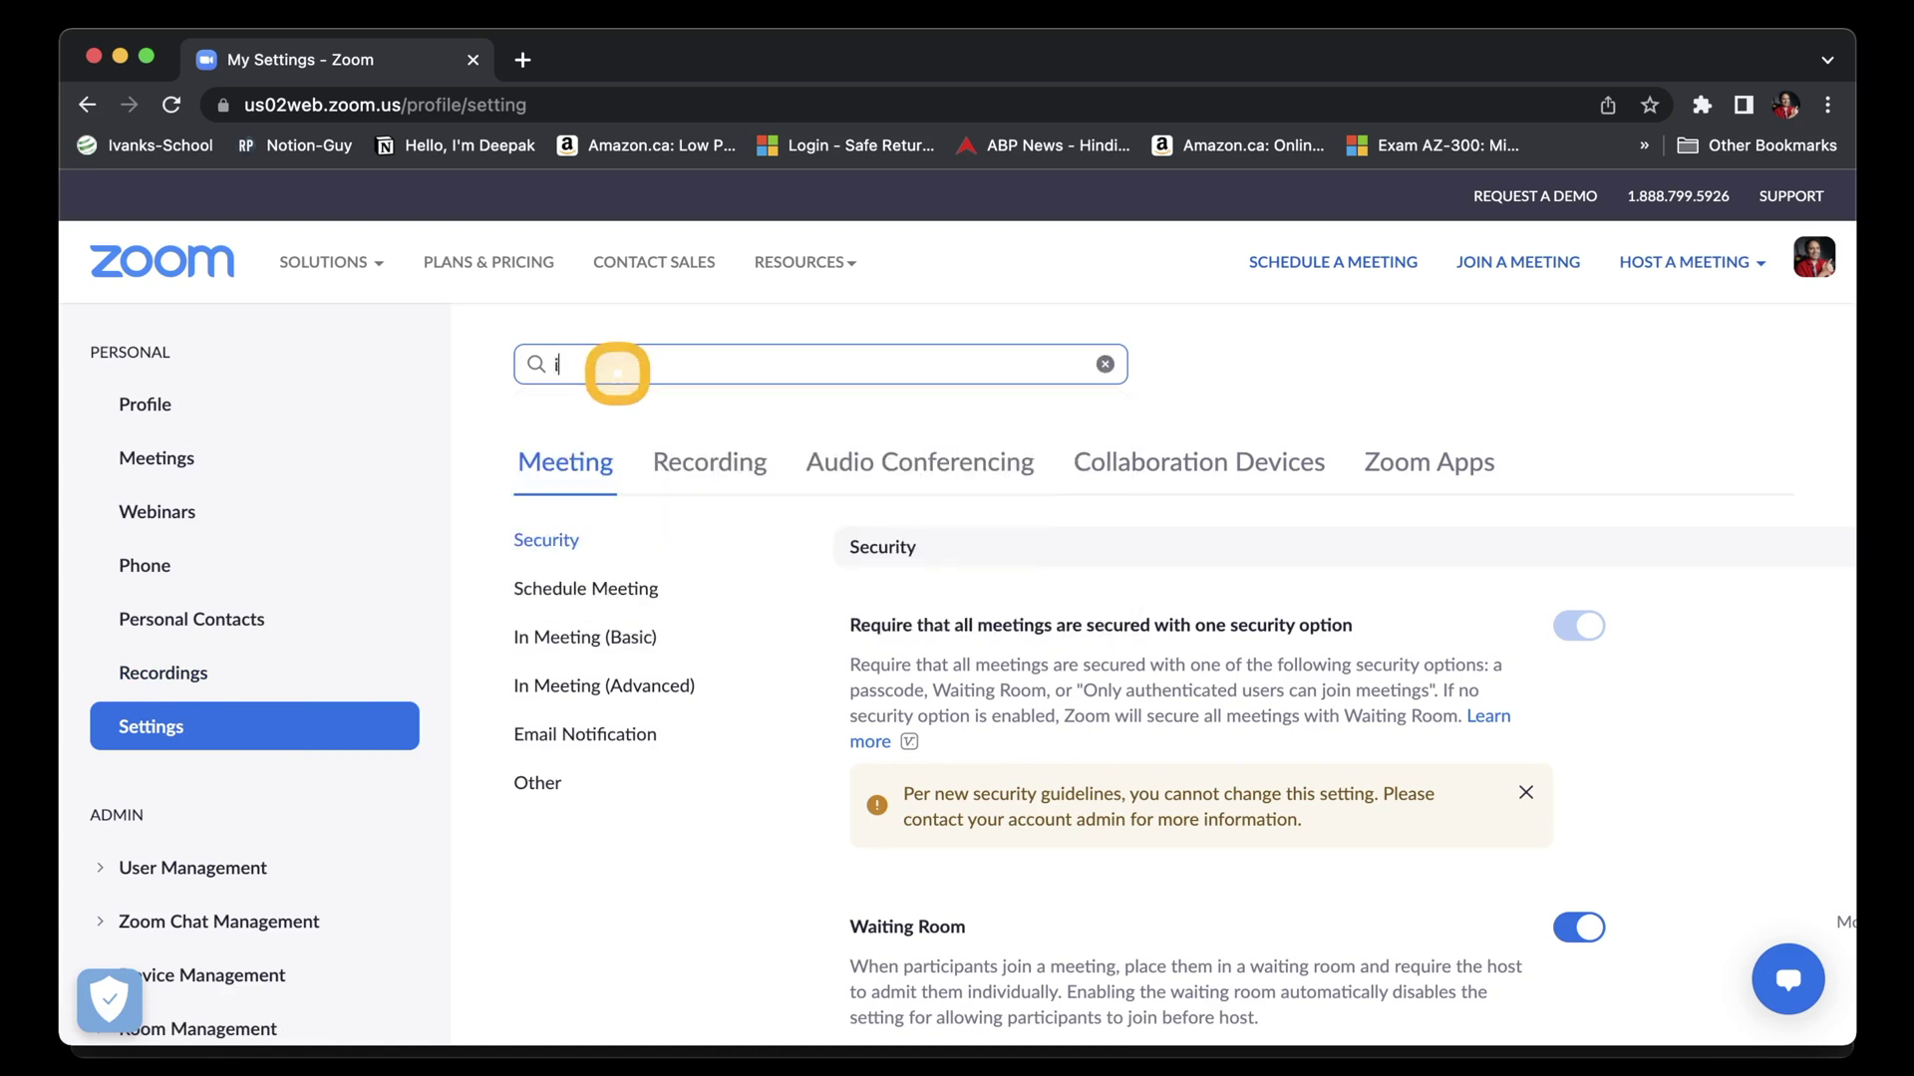
{"action": "type", "text": "nvite list"}
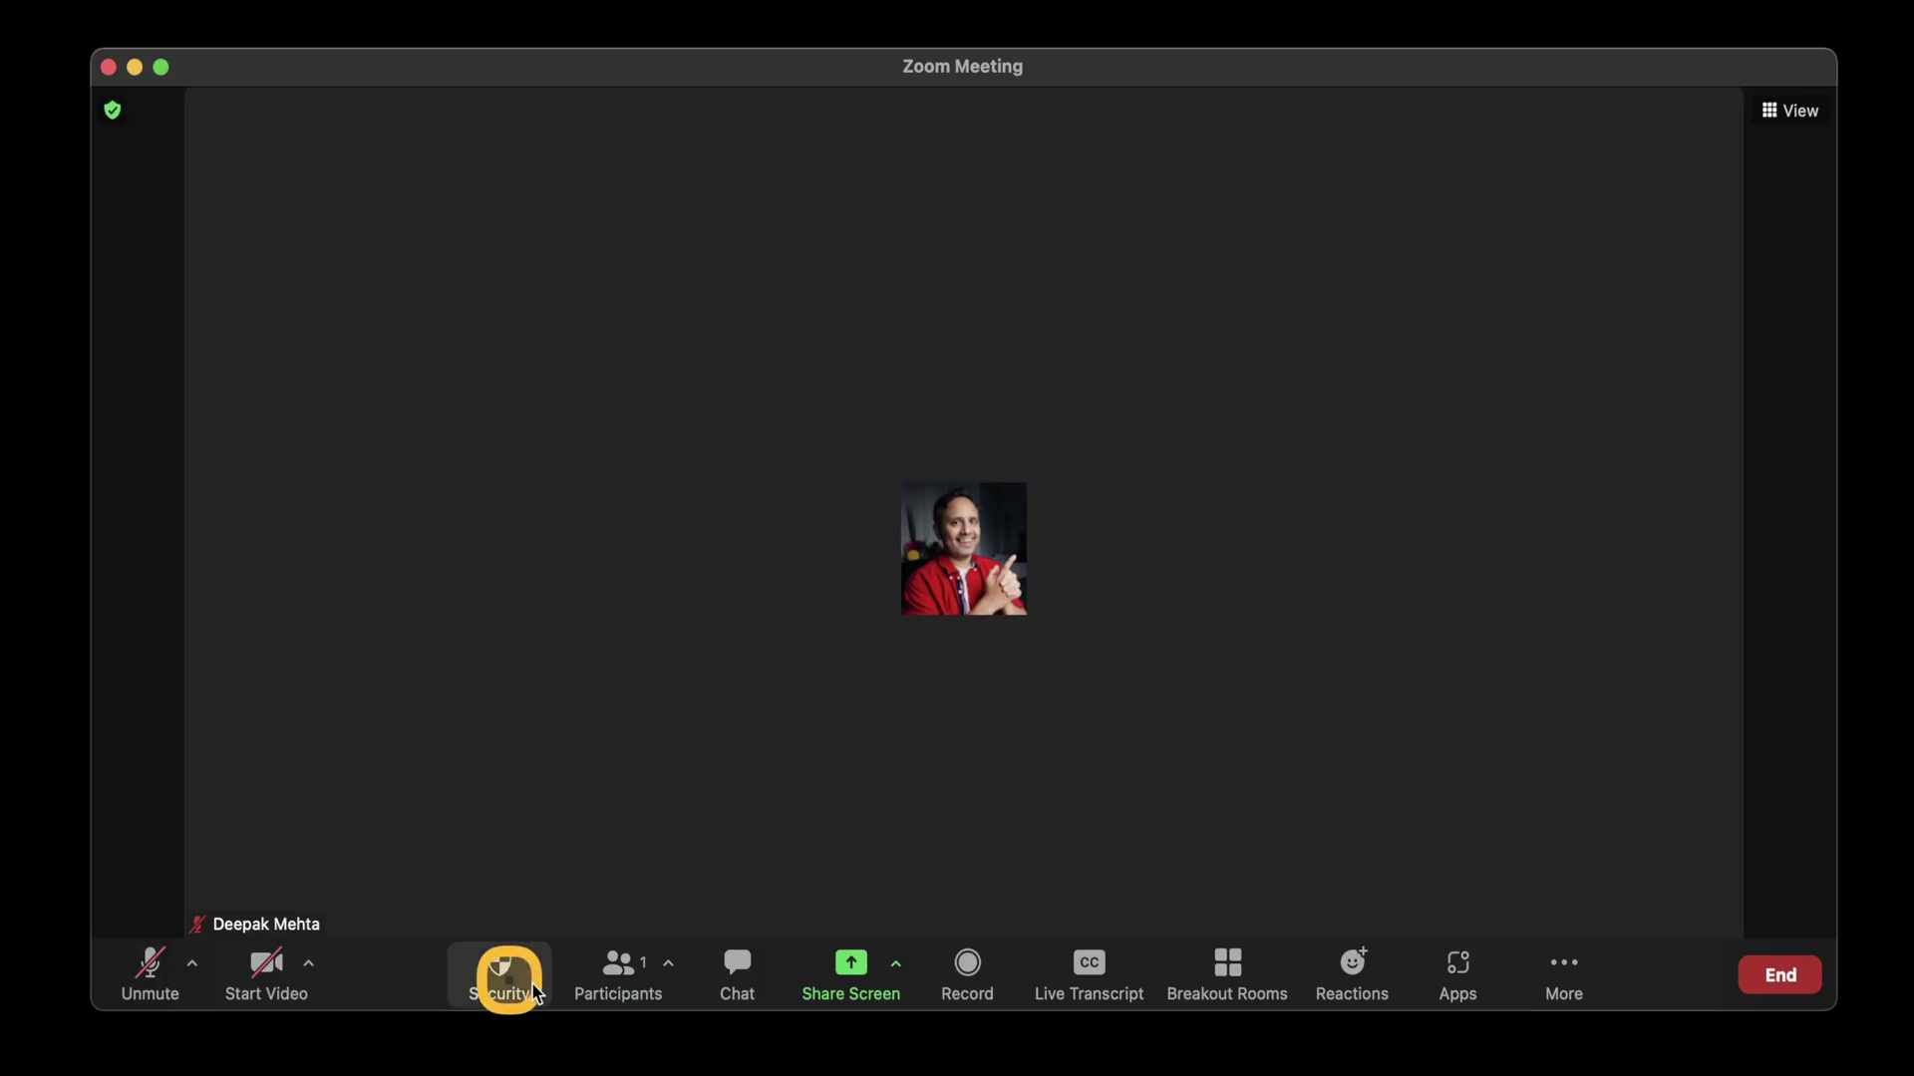
{"action": "left_click", "coordinate": [639, 977]}
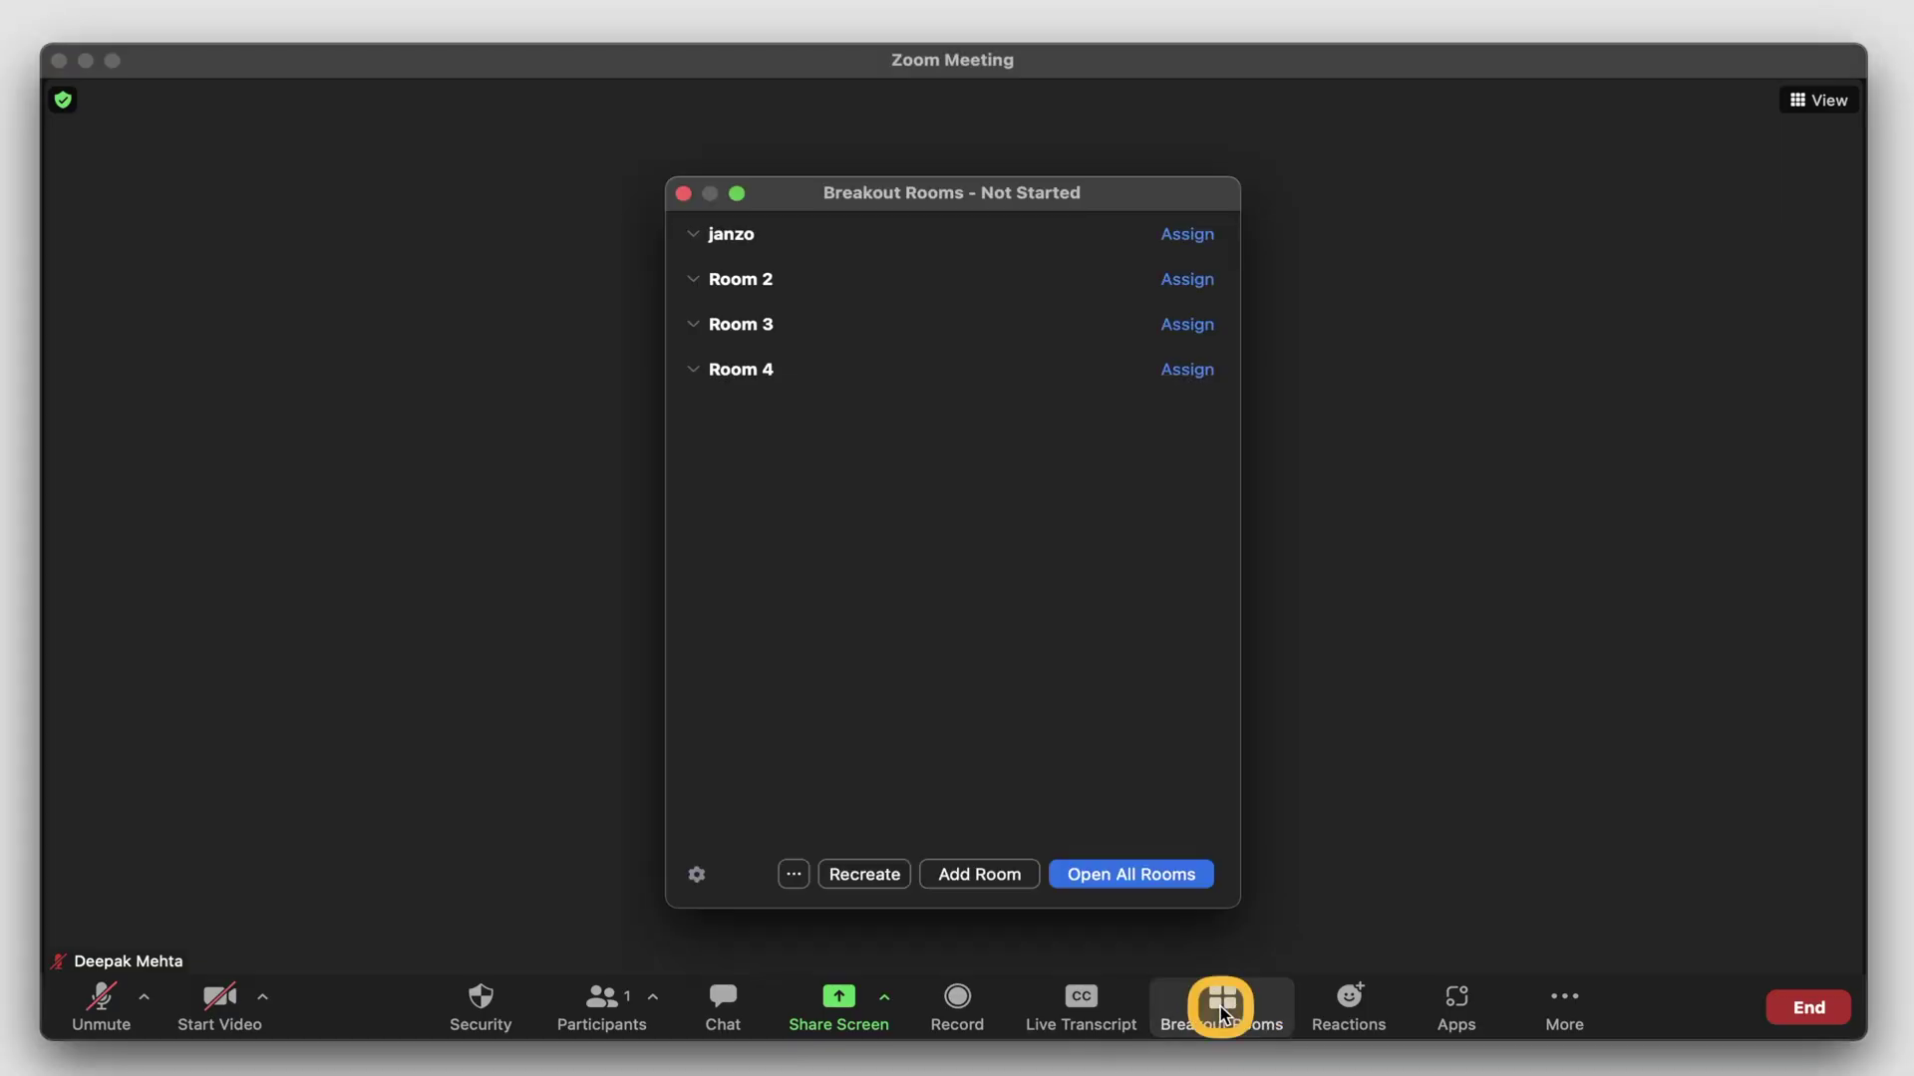
Step: Rename breakout Room 2 as "mine"
{"action": "mouse_move", "coordinate": [754, 286]}
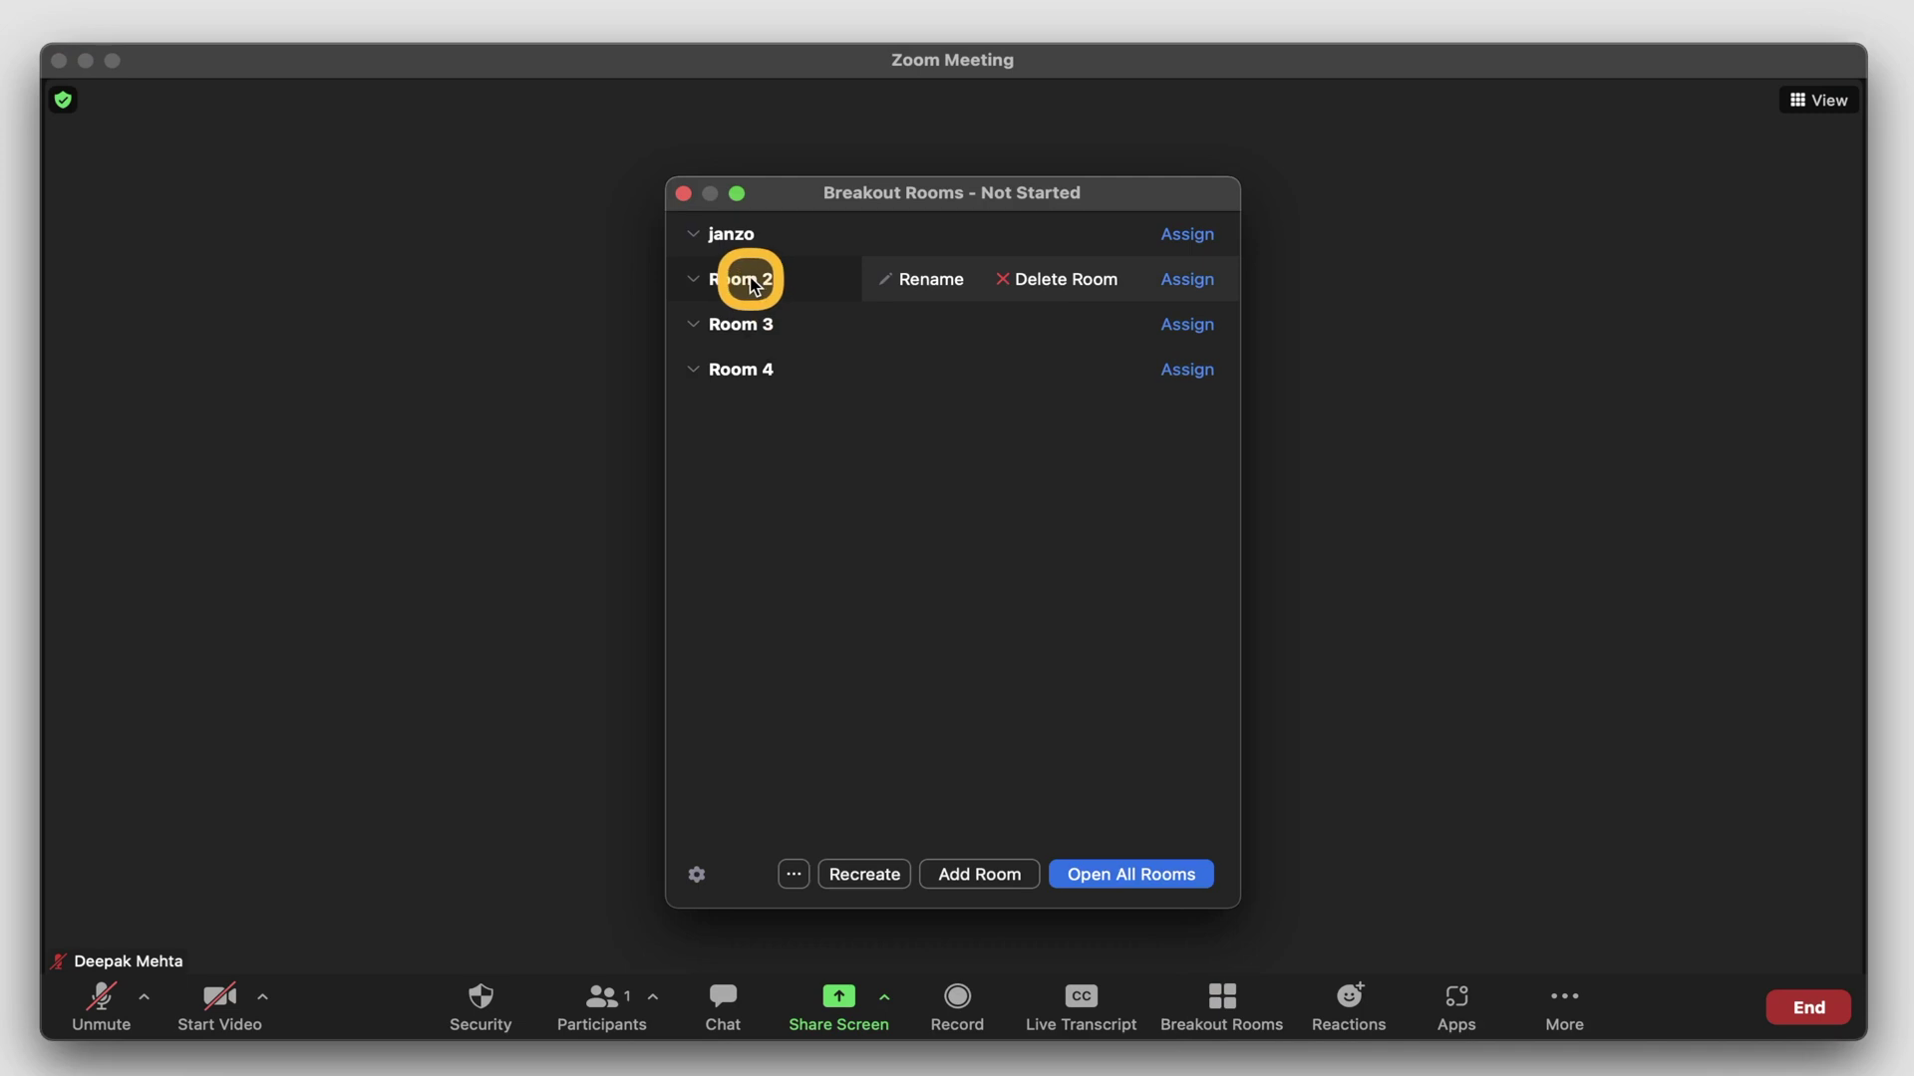
{"action": "left_click", "coordinate": [928, 281]}
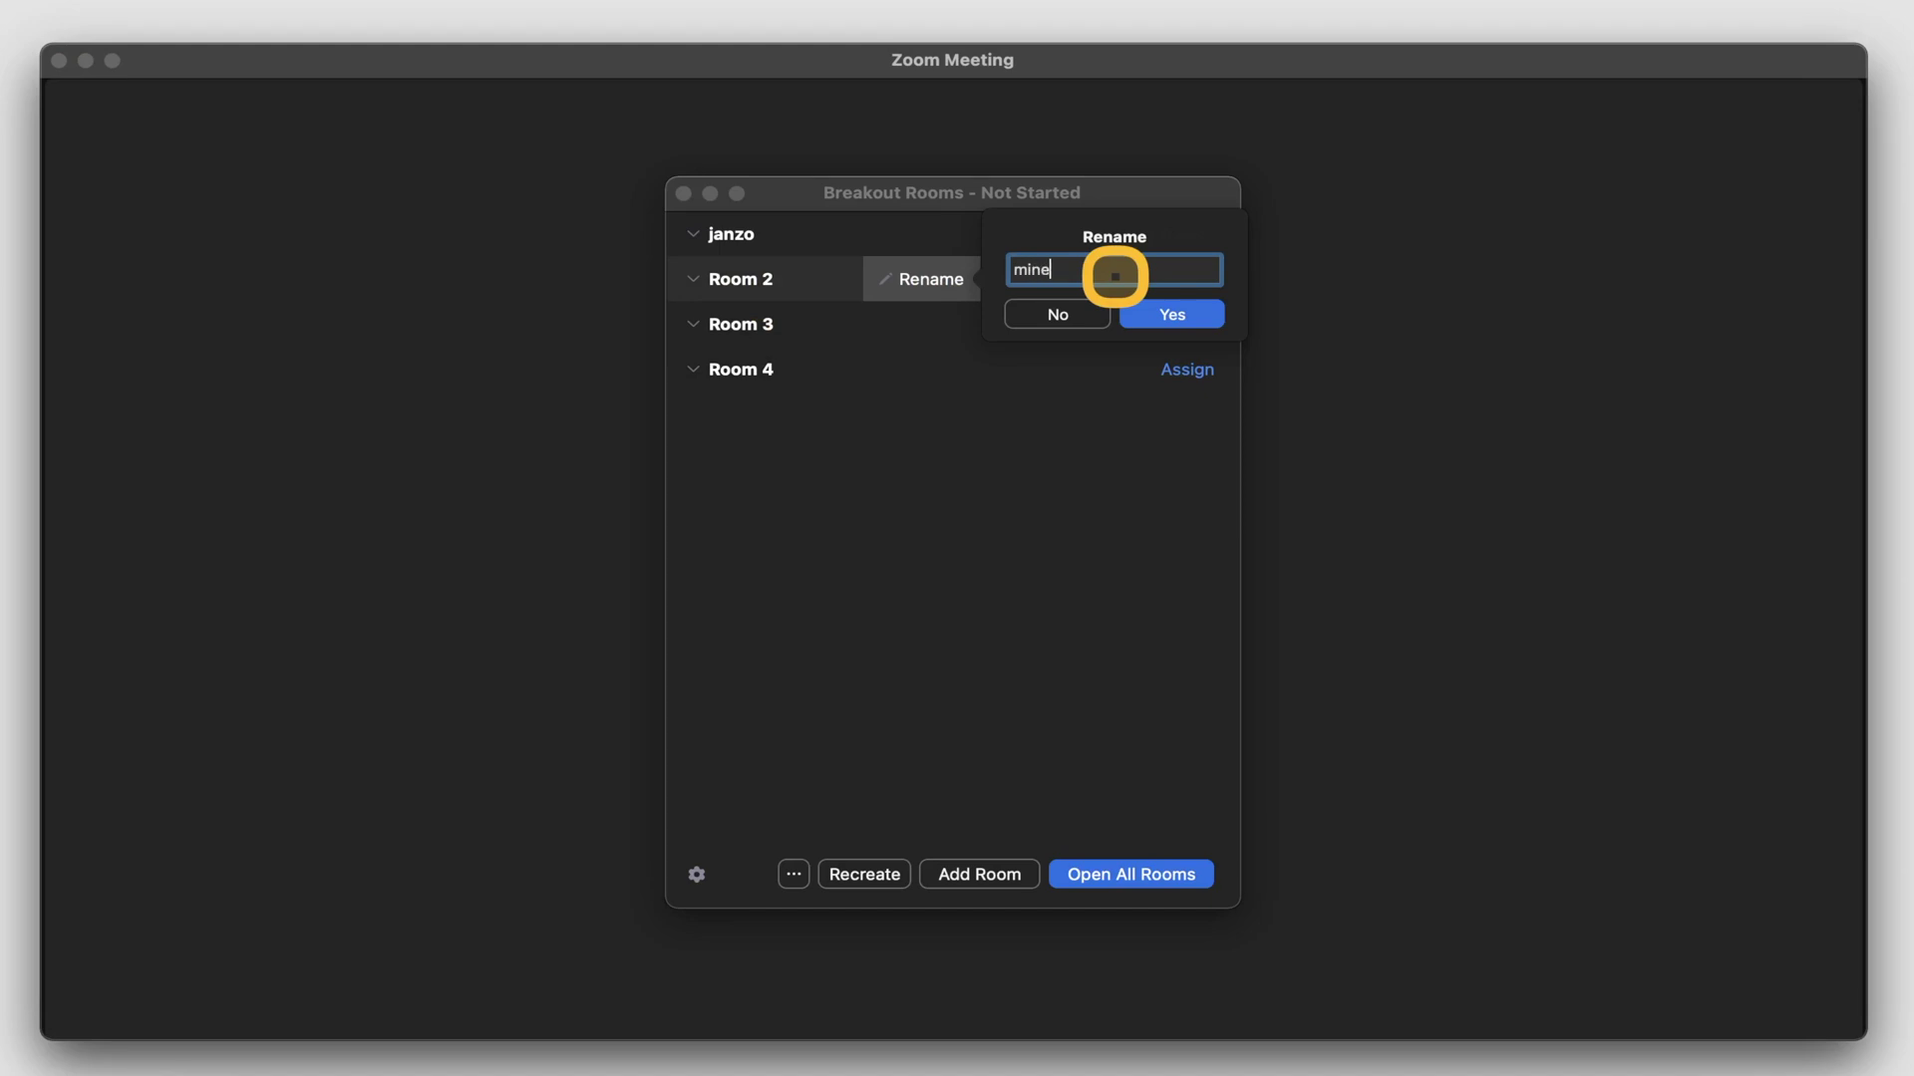
{"action": "left_click", "coordinate": [1165, 315]}
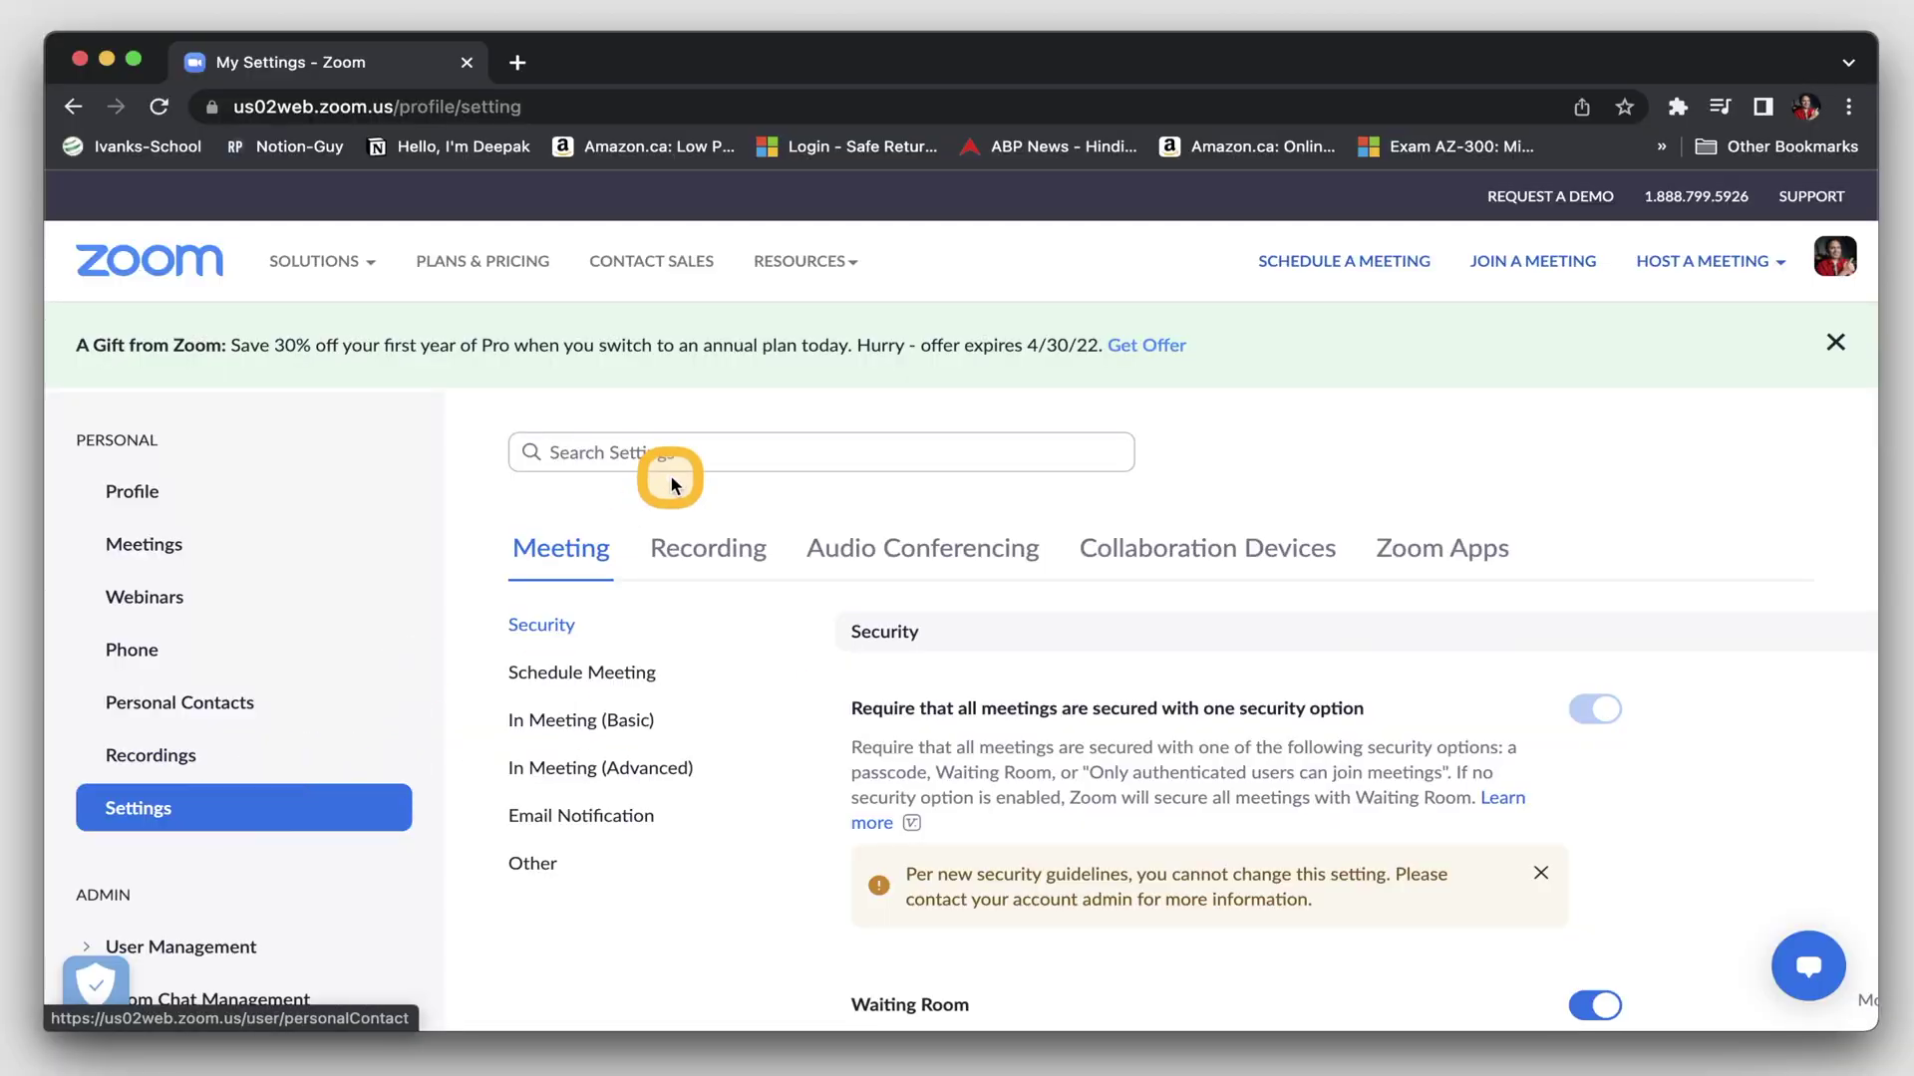
Step: Find the Closed captioning setting in the web portal by searching for "closed", and enable it
{"action": "left_click", "coordinate": [667, 453]}
{"action": "type", "text": "closed"}
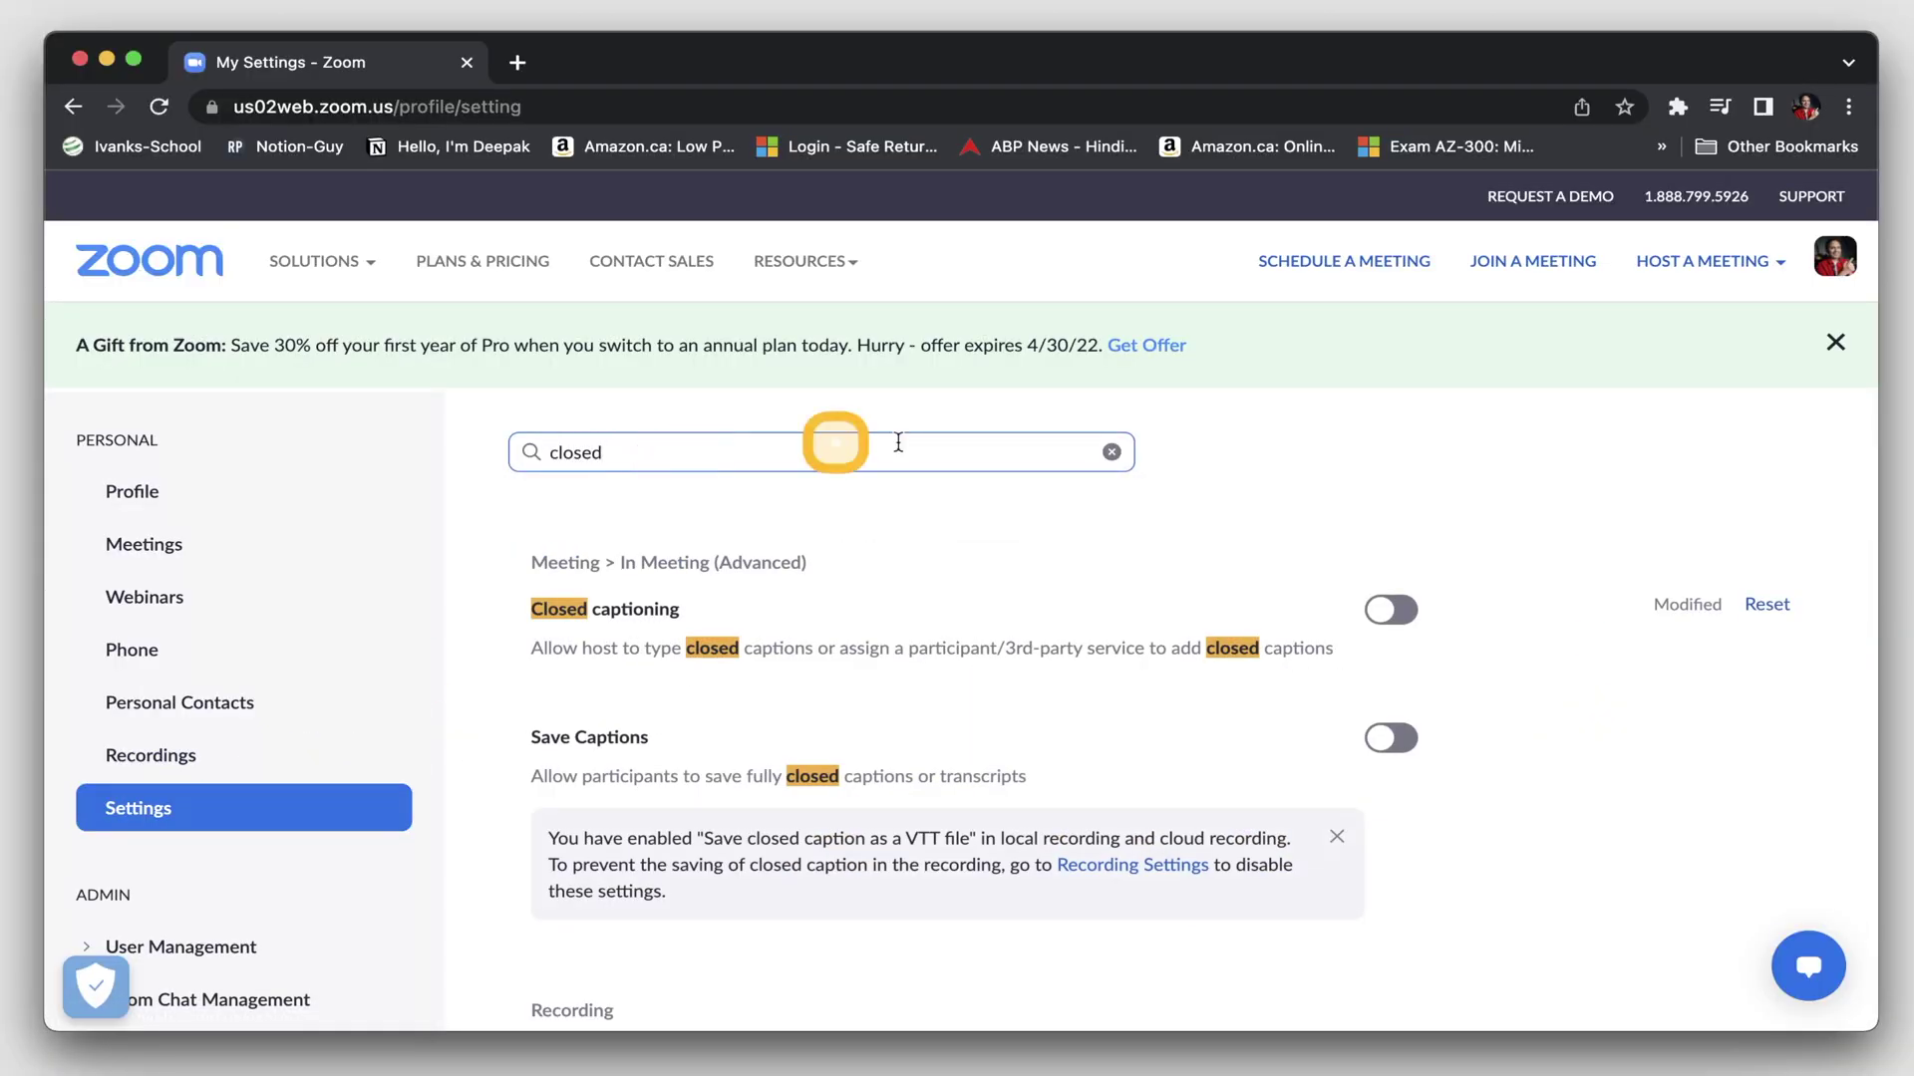
{"action": "left_click", "coordinate": [1401, 613]}
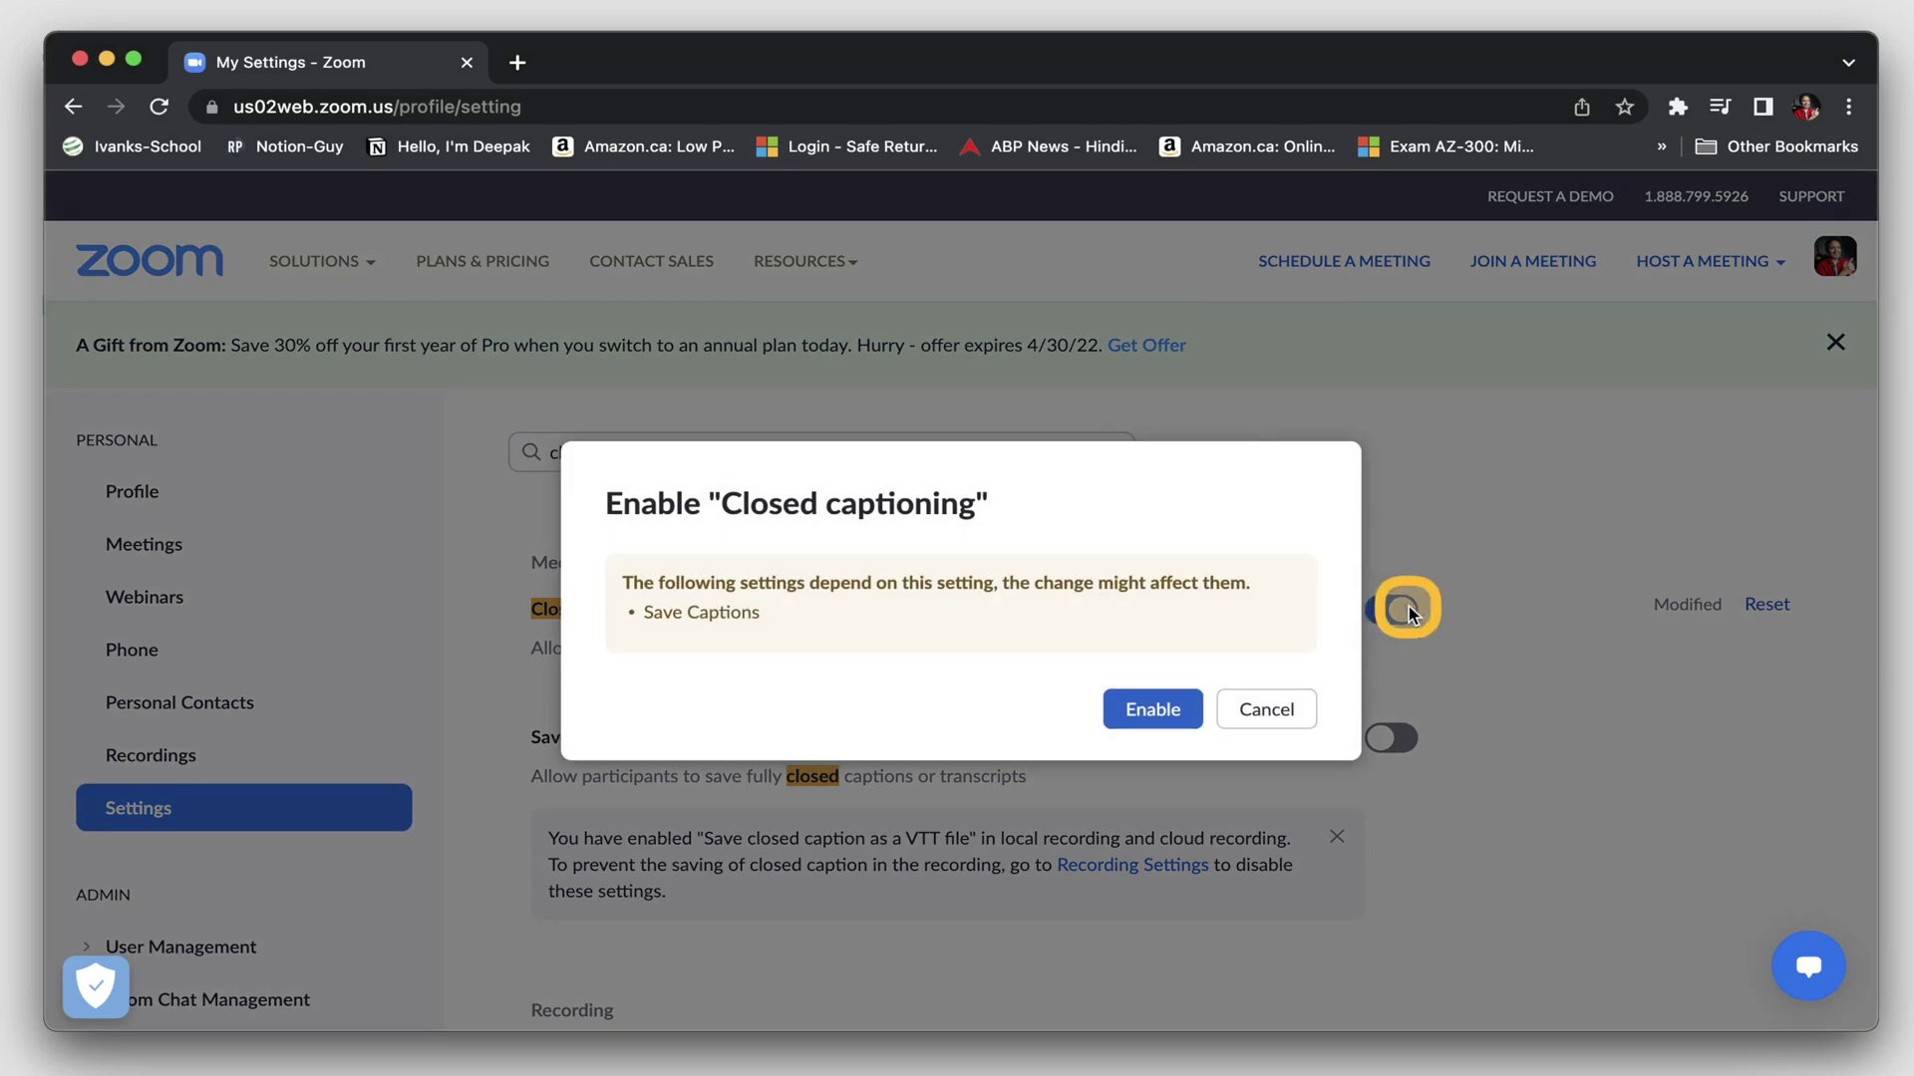
{"action": "left_click", "coordinate": [1151, 710]}
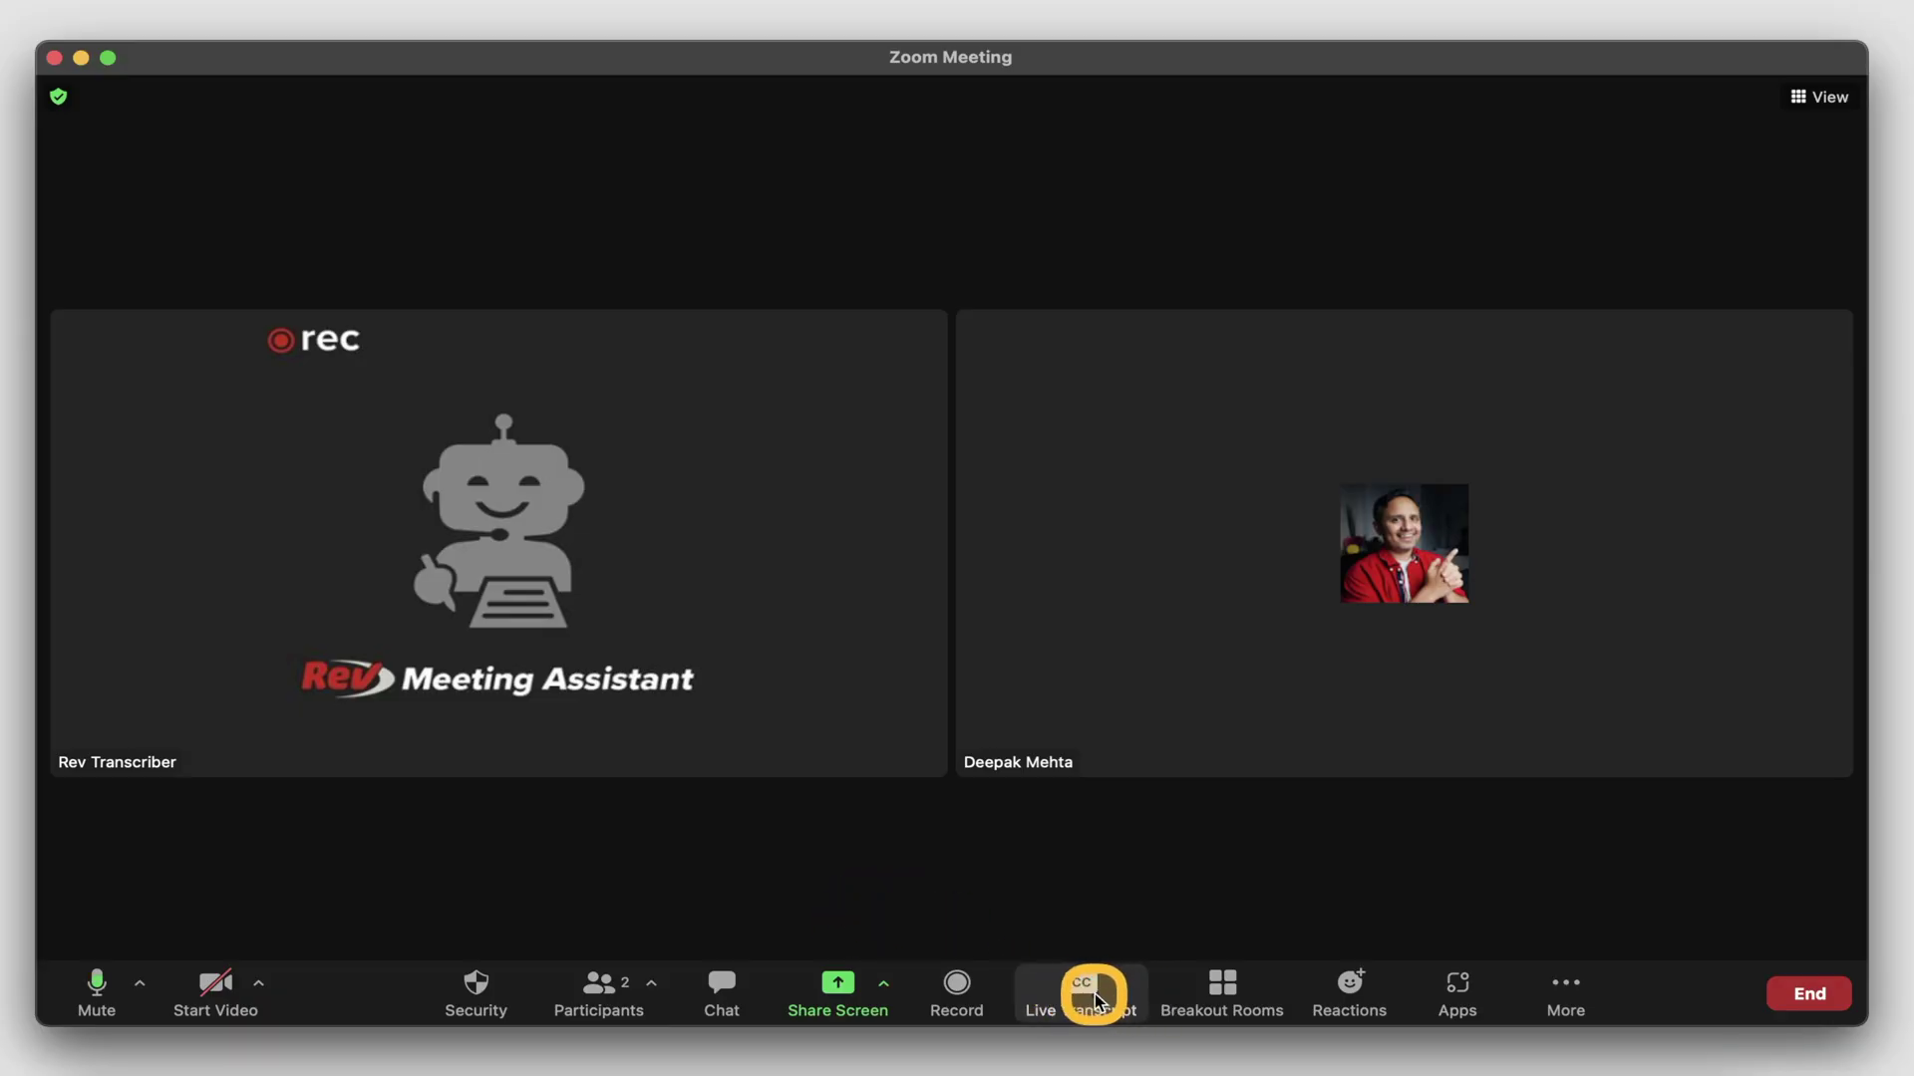
Step: Display the live captions in the Zoom meeting
{"action": "left_click", "coordinate": [1094, 997]}
{"action": "left_click", "coordinate": [1076, 867]}
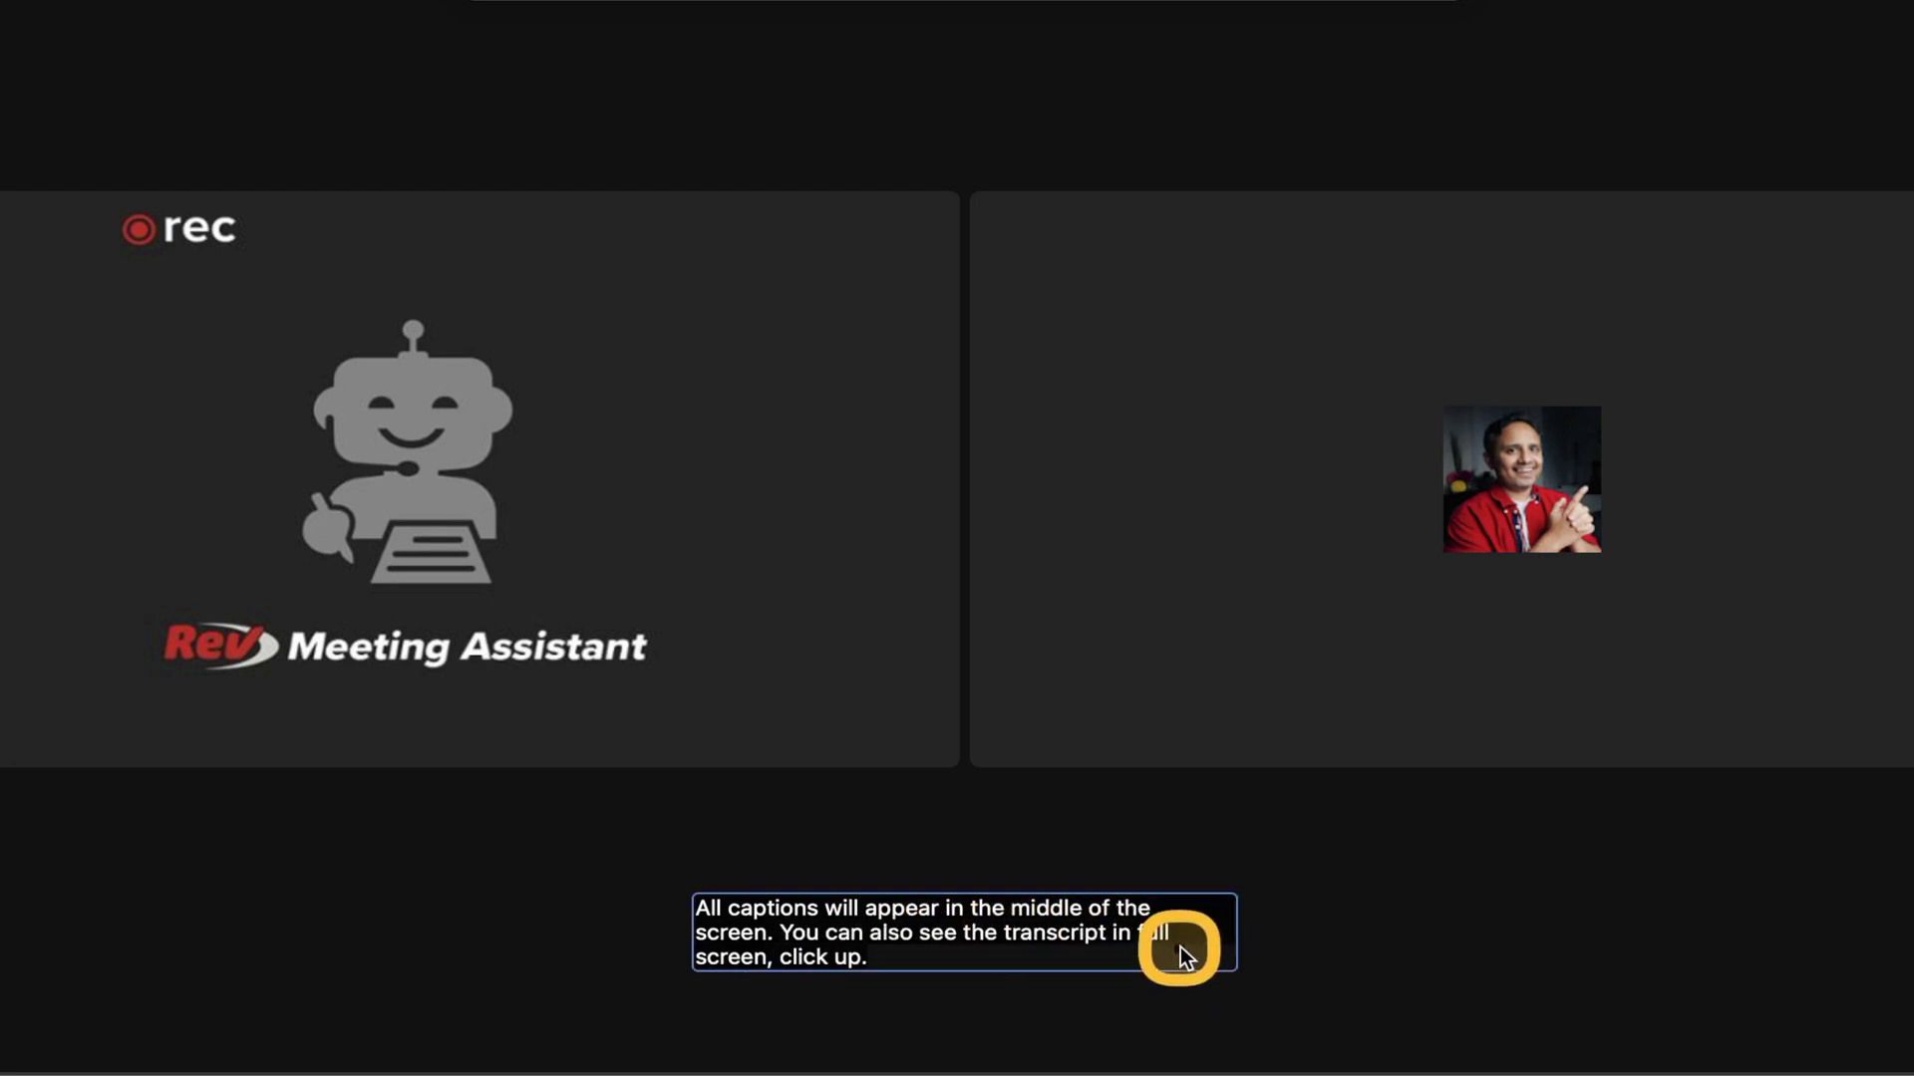
Step: Open the full transcript of the live captions in the Zoom meeting
{"action": "left_click", "coordinate": [1186, 1021]}
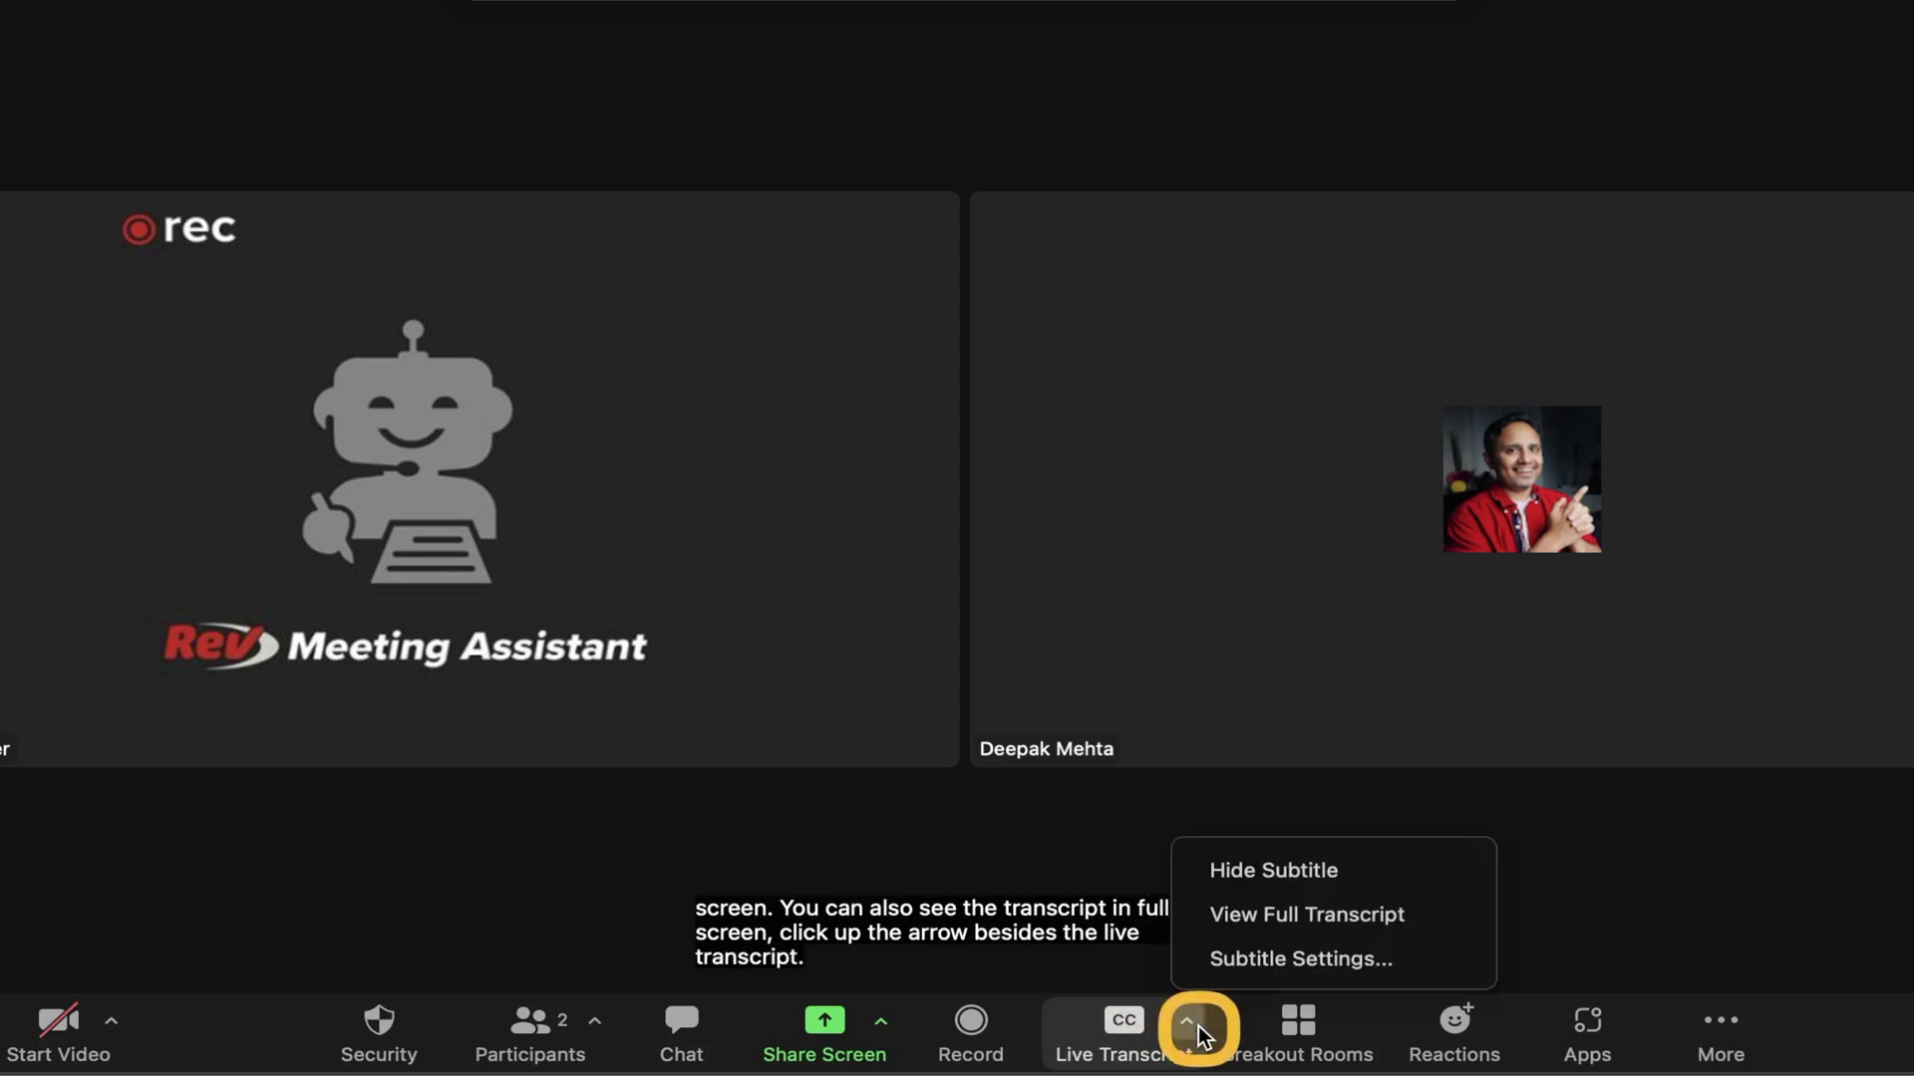
{"action": "left_click", "coordinate": [1326, 914]}
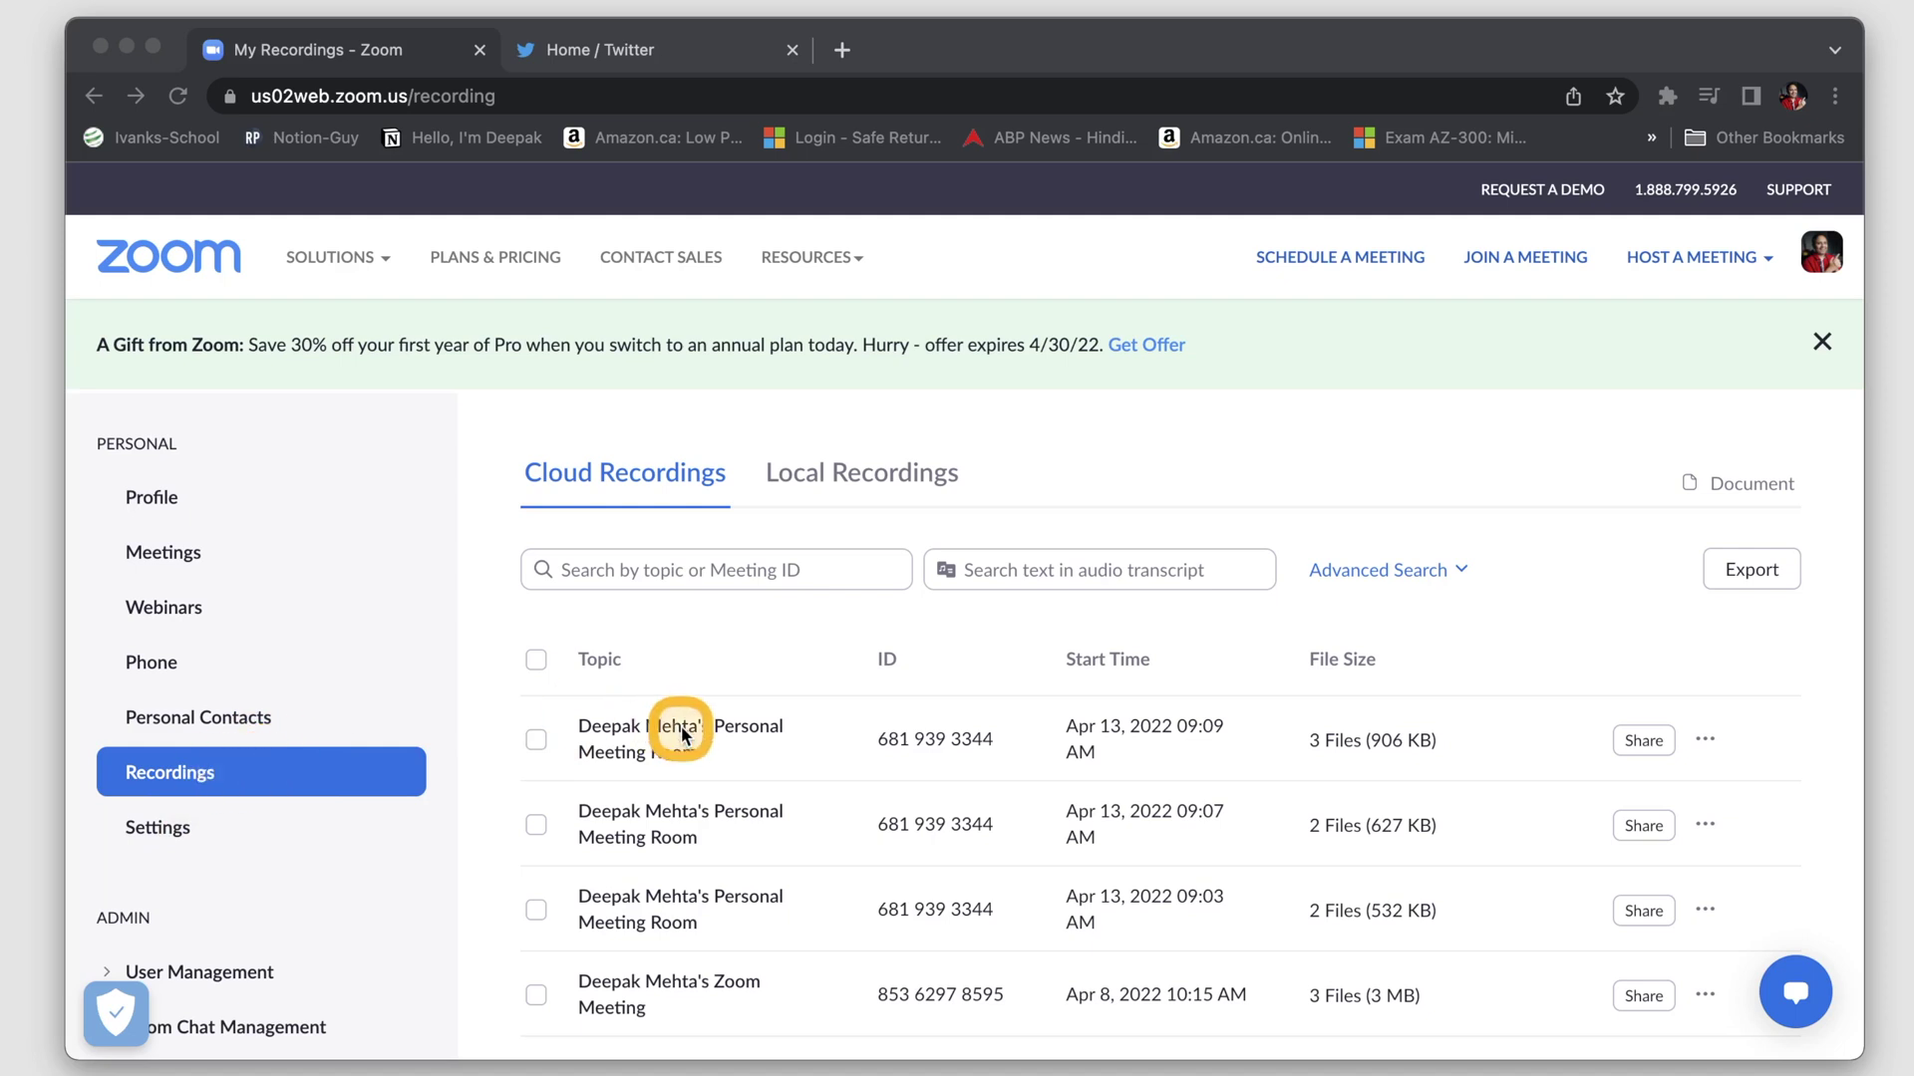
Step: Download the Closed Caption file of the Apr 13, 2022 09:09 AM cloud recording in the web portal and open it
{"action": "left_click", "coordinate": [717, 737]}
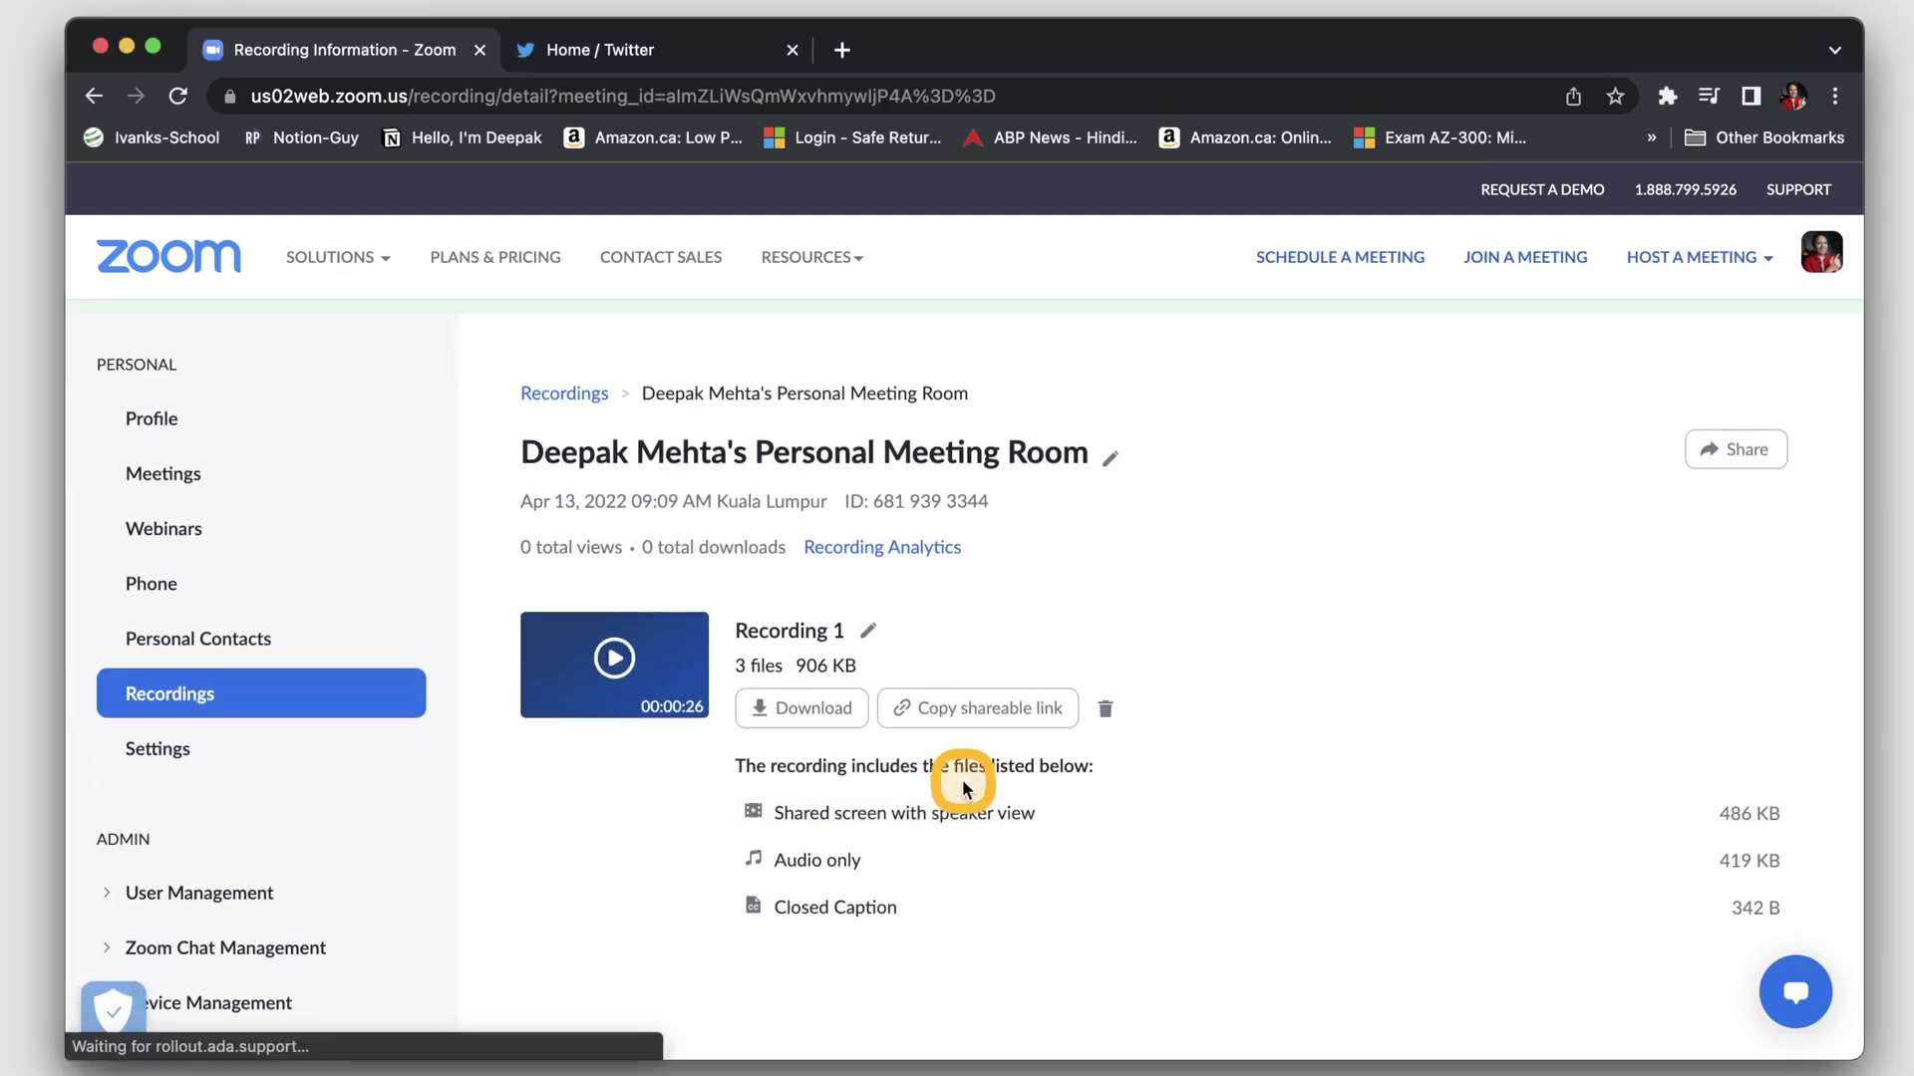
{"action": "left_click", "coordinate": [1197, 988]}
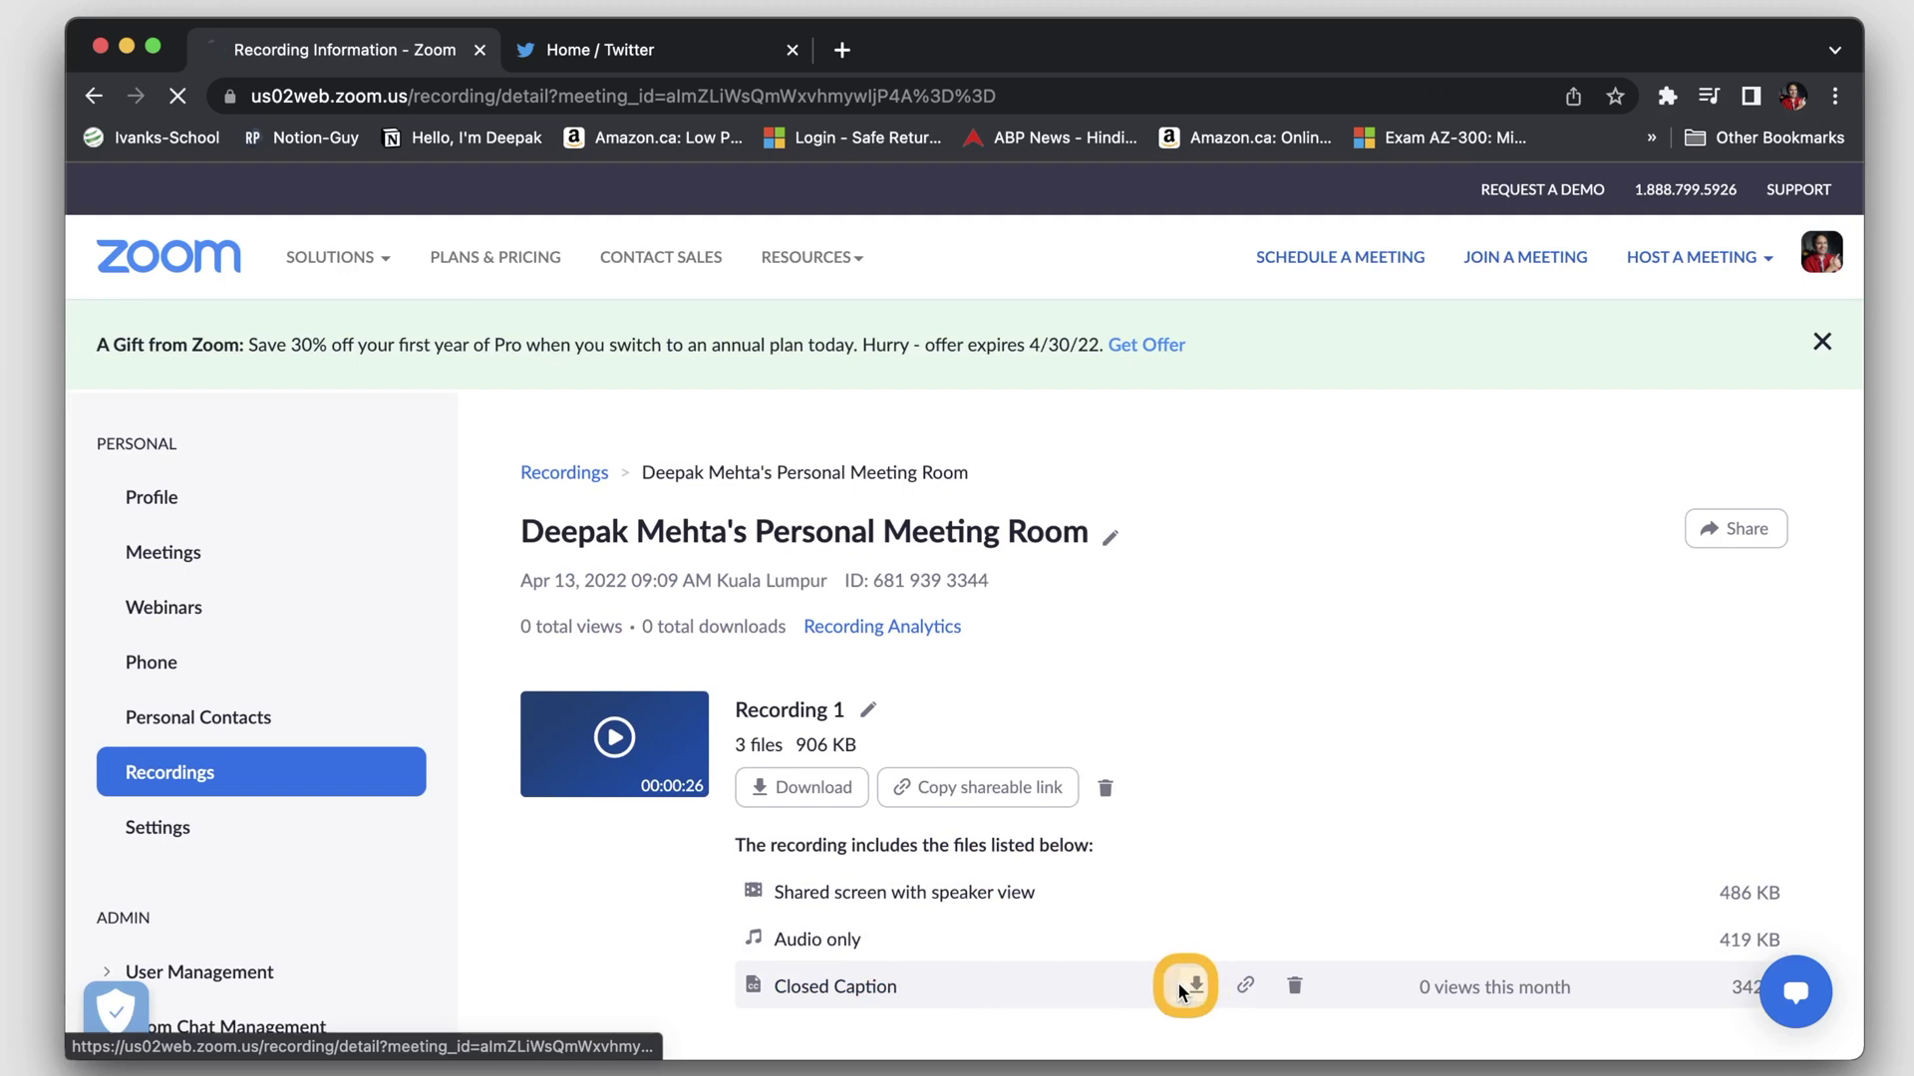
{"action": "left_click", "coordinate": [212, 1016]}
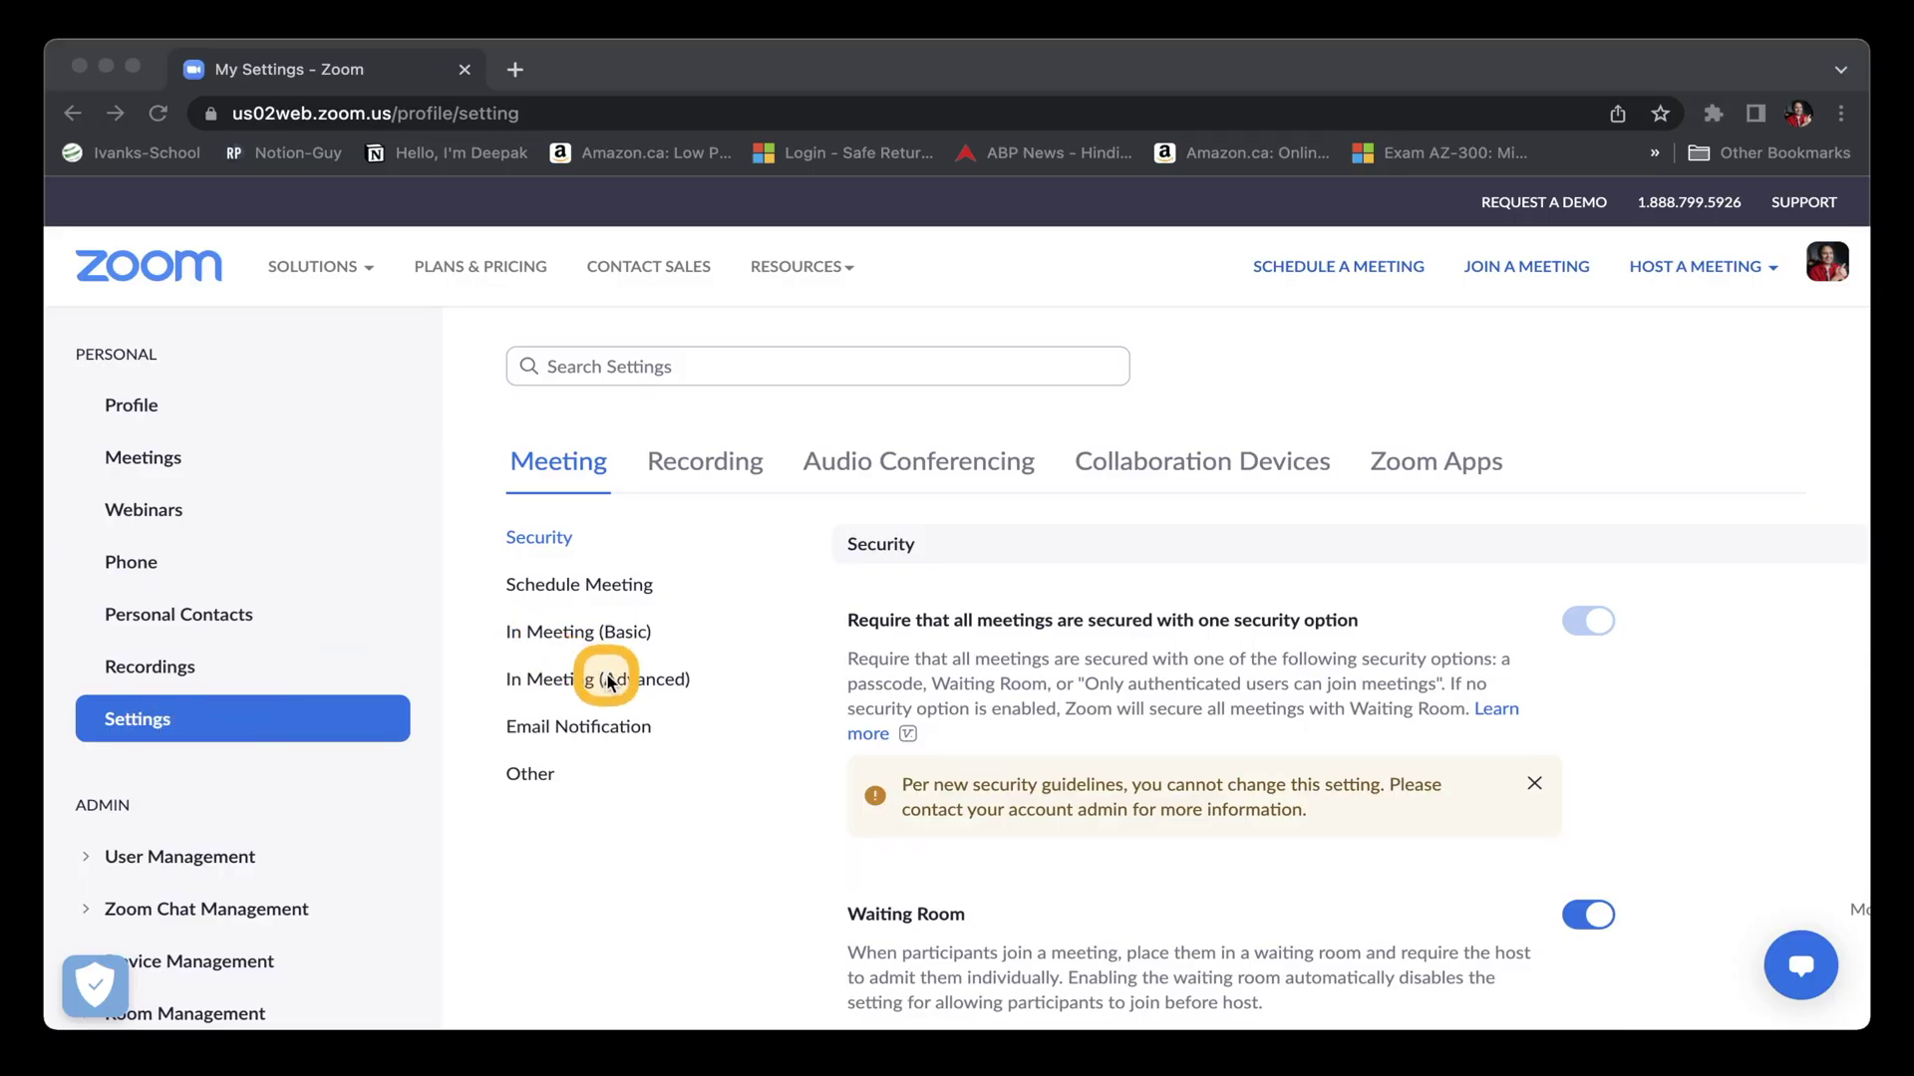
Step: Under the advanced in-meeting settings of the web portal, allow the host to enable focus mode when scheduling, and save
{"action": "left_click", "coordinate": [609, 681]}
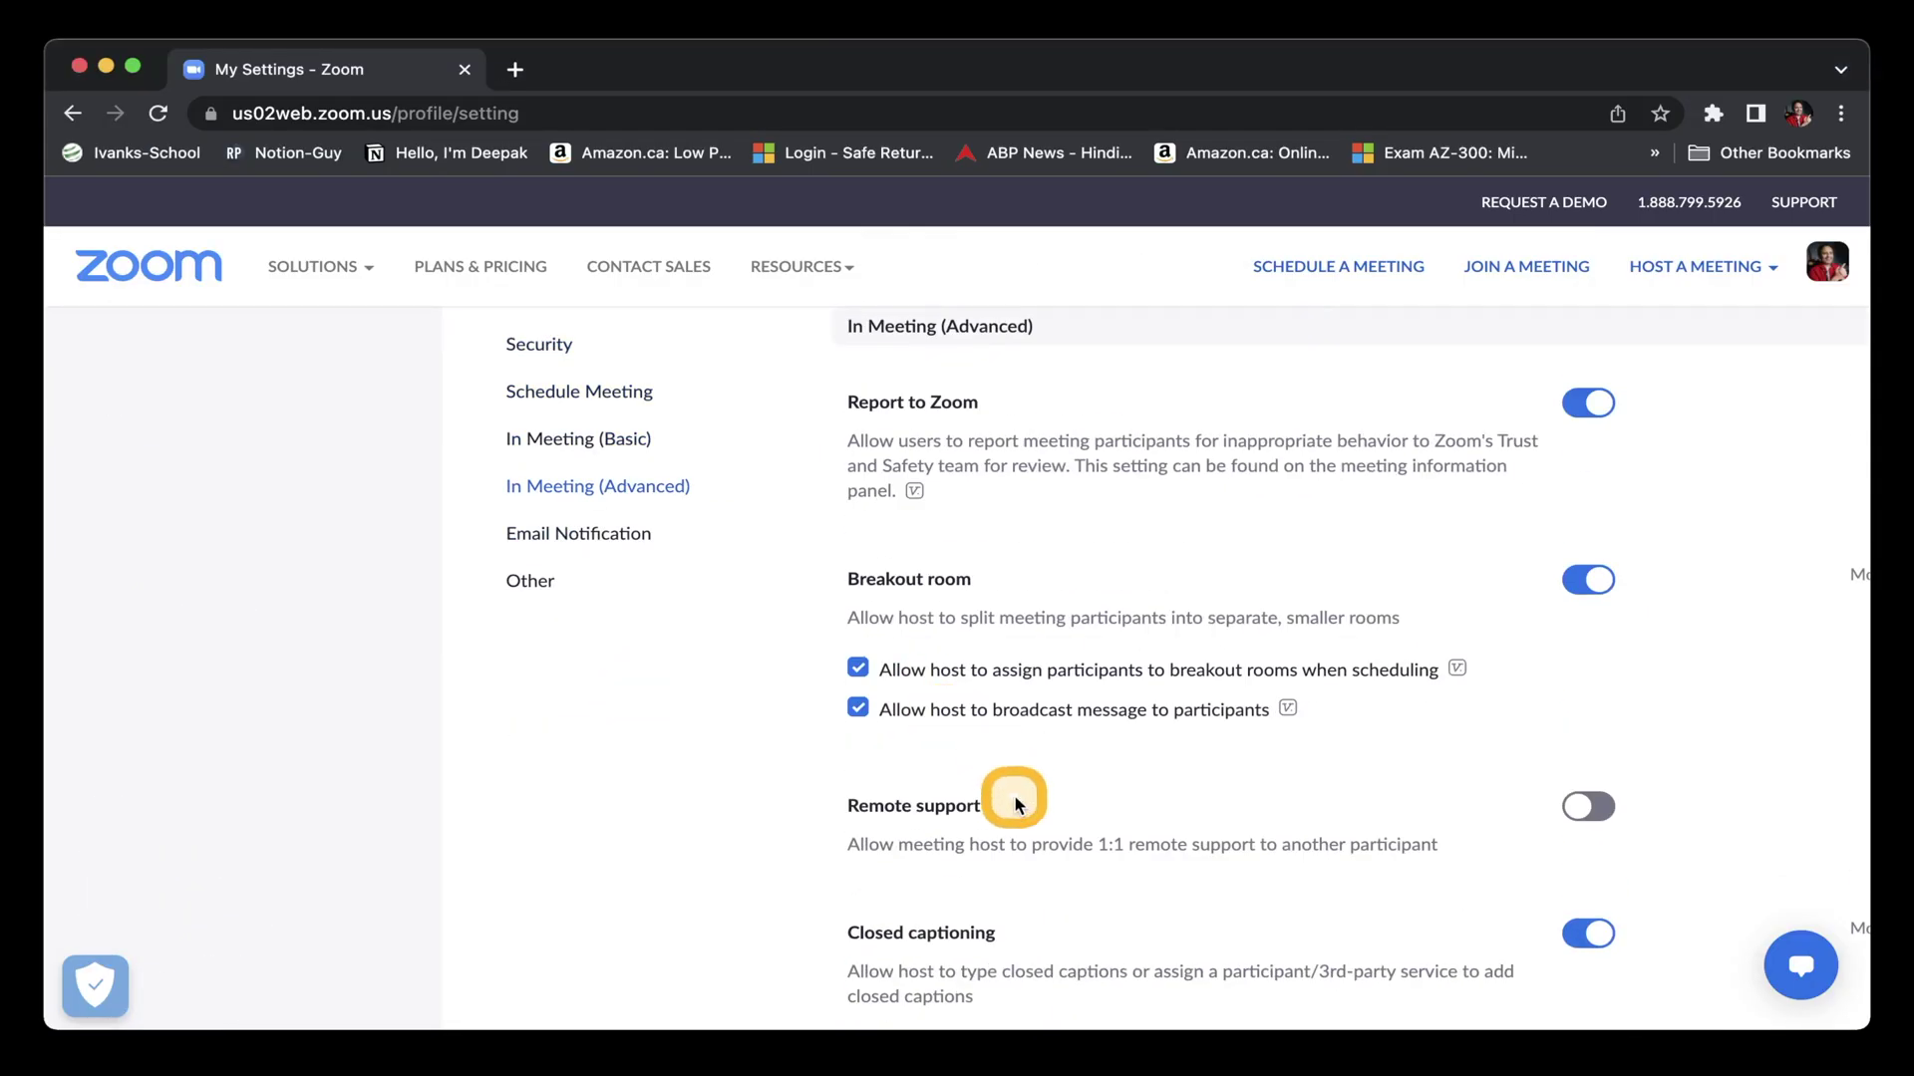
{"action": "scroll", "coordinate": [1017, 802], "scroll_direction": "down", "scroll_amount": 15}
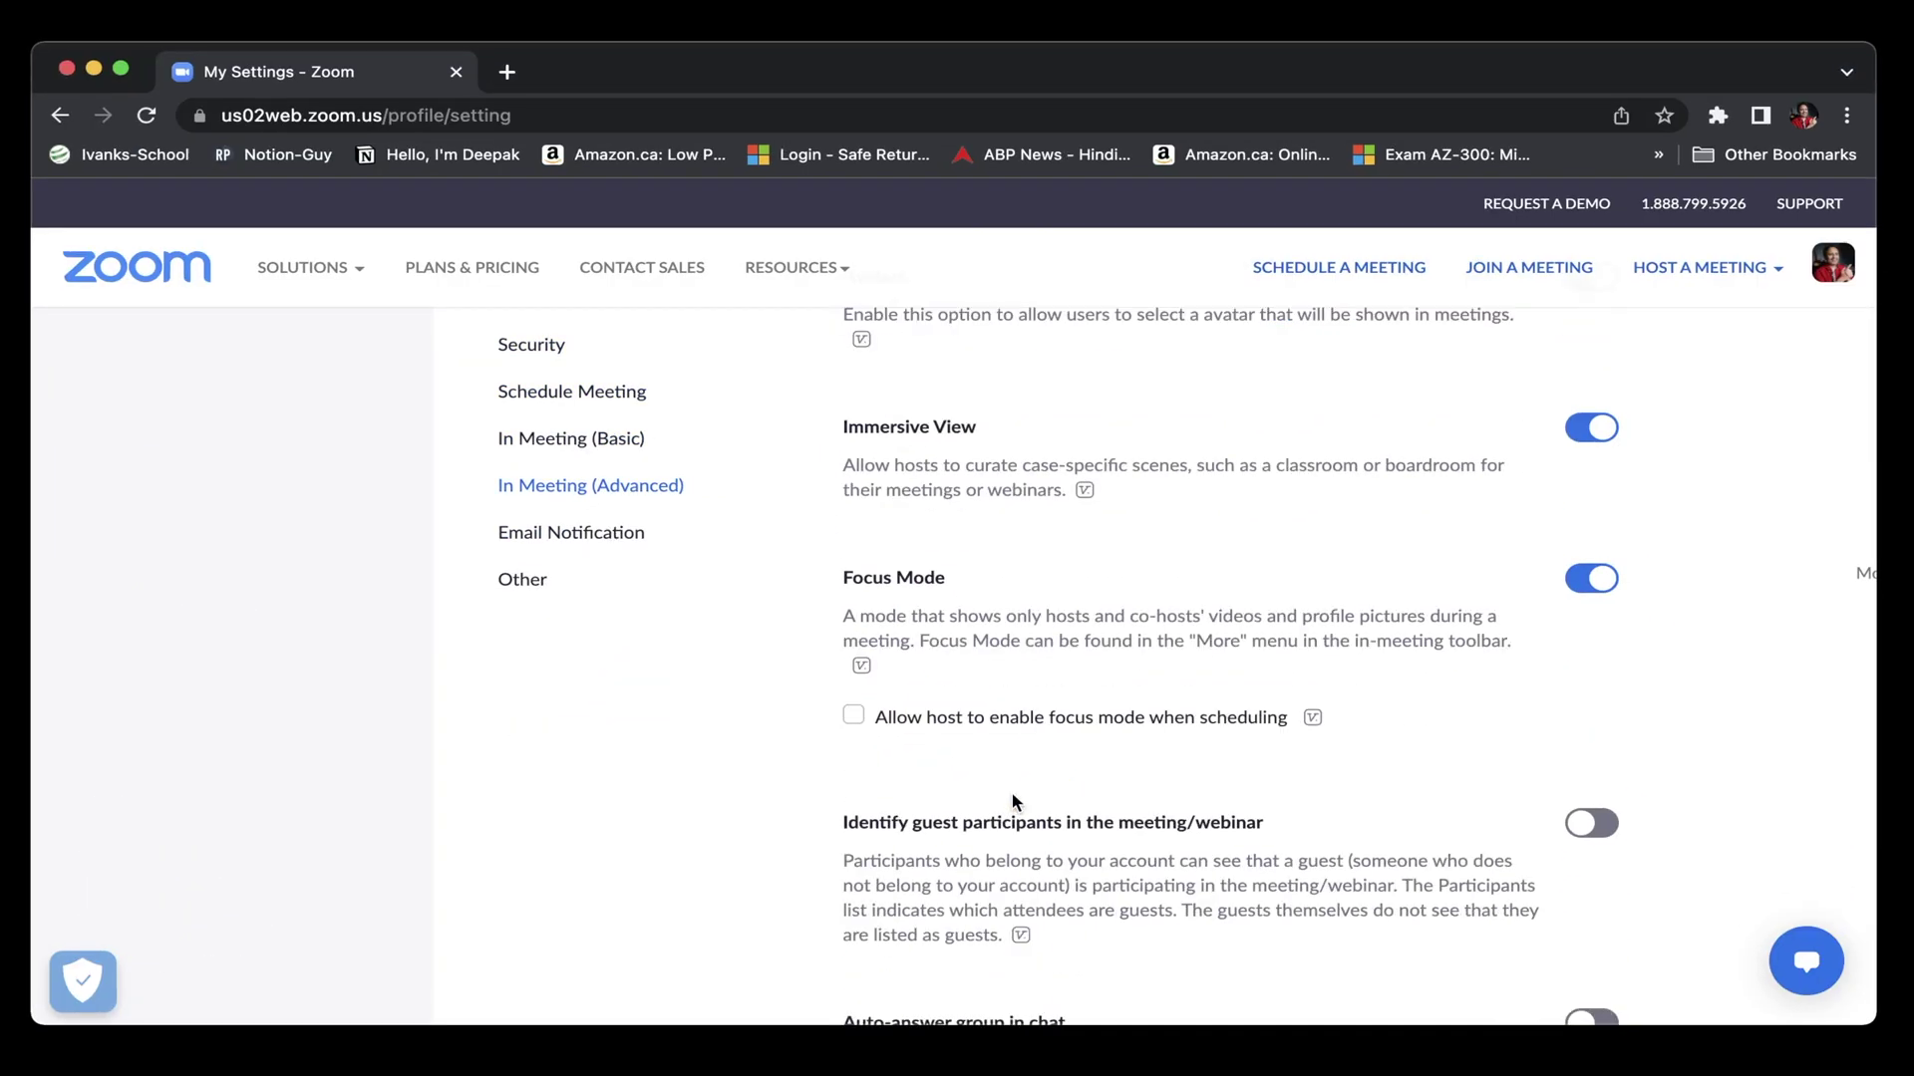
{"action": "left_click", "coordinate": [856, 716]}
{"action": "left_click", "coordinate": [885, 798]}
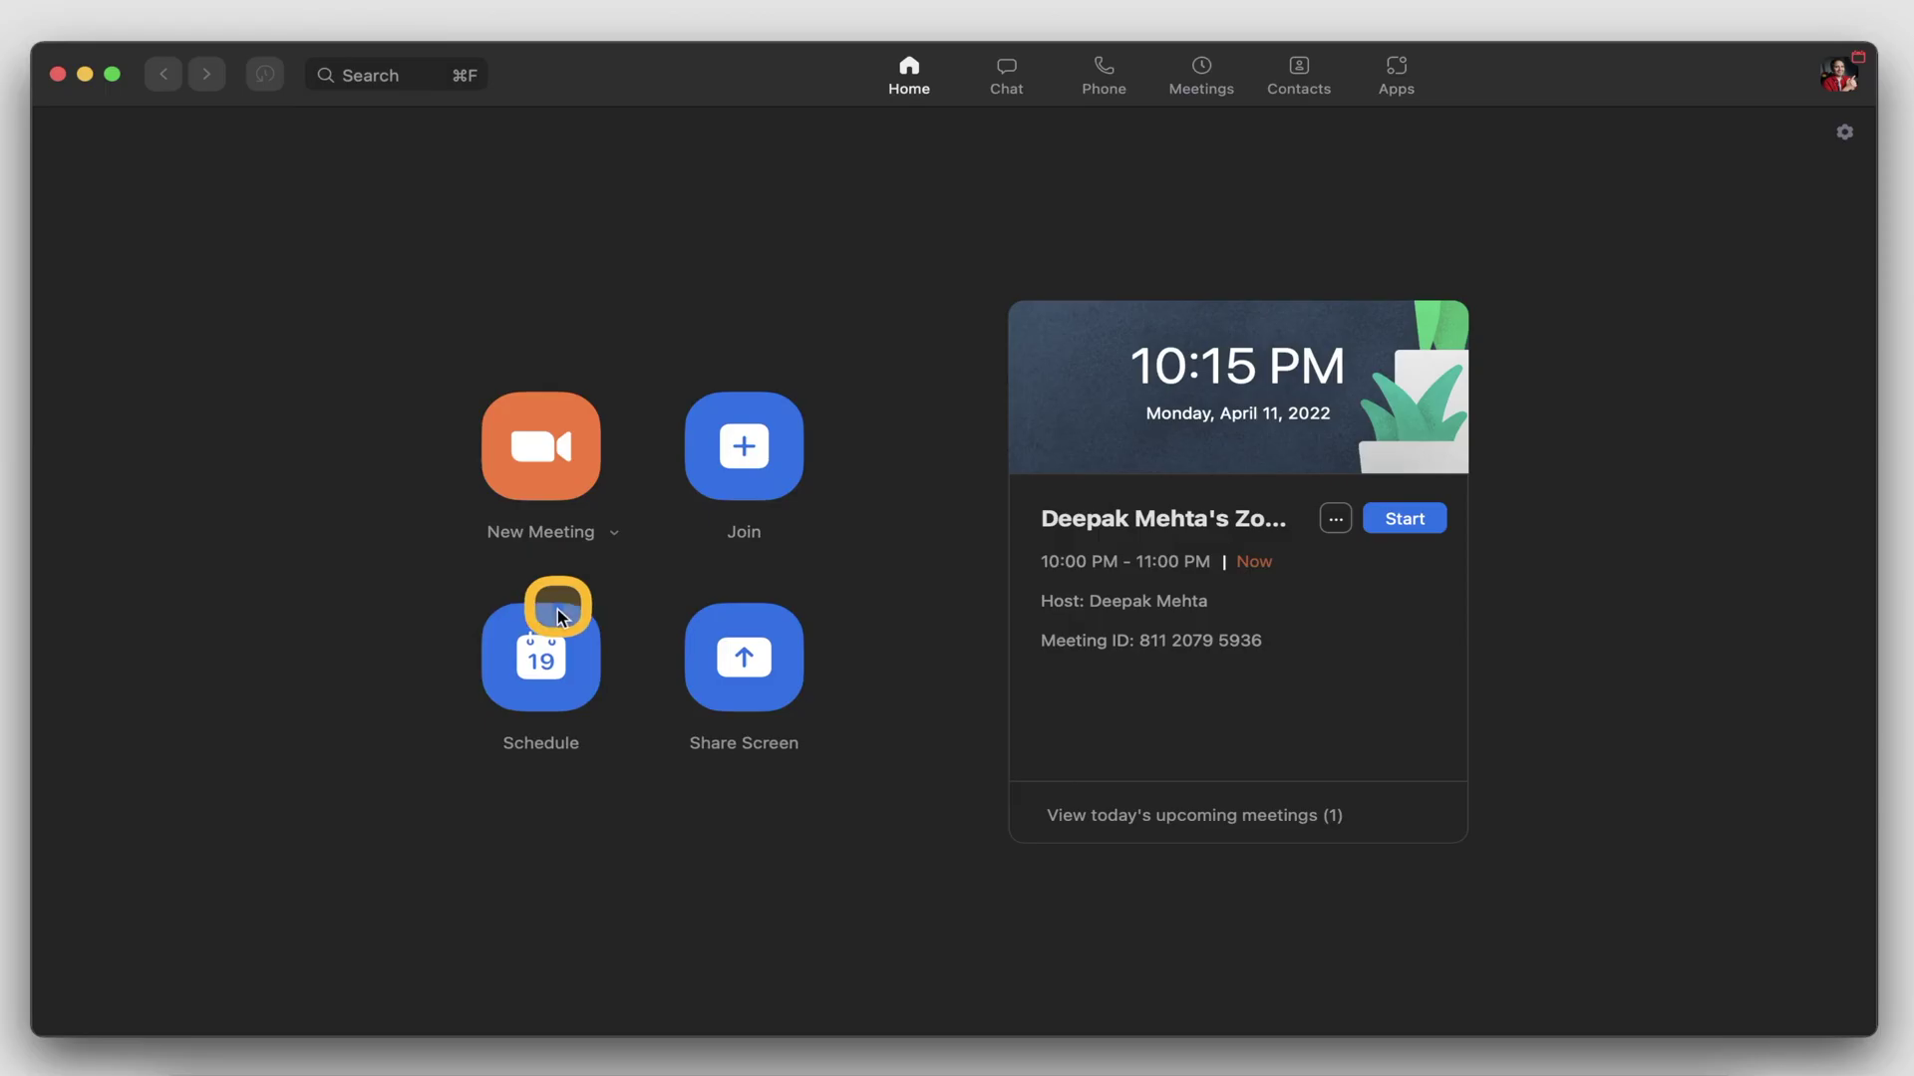
Step: Start scheduling a meeting in the Zoom desktop app and enable focus mode when the meeting starts in its advanced options
{"action": "left_click", "coordinate": [538, 650]}
{"action": "scroll", "coordinate": [782, 756], "scroll_direction": "down", "scroll_amount": 5}
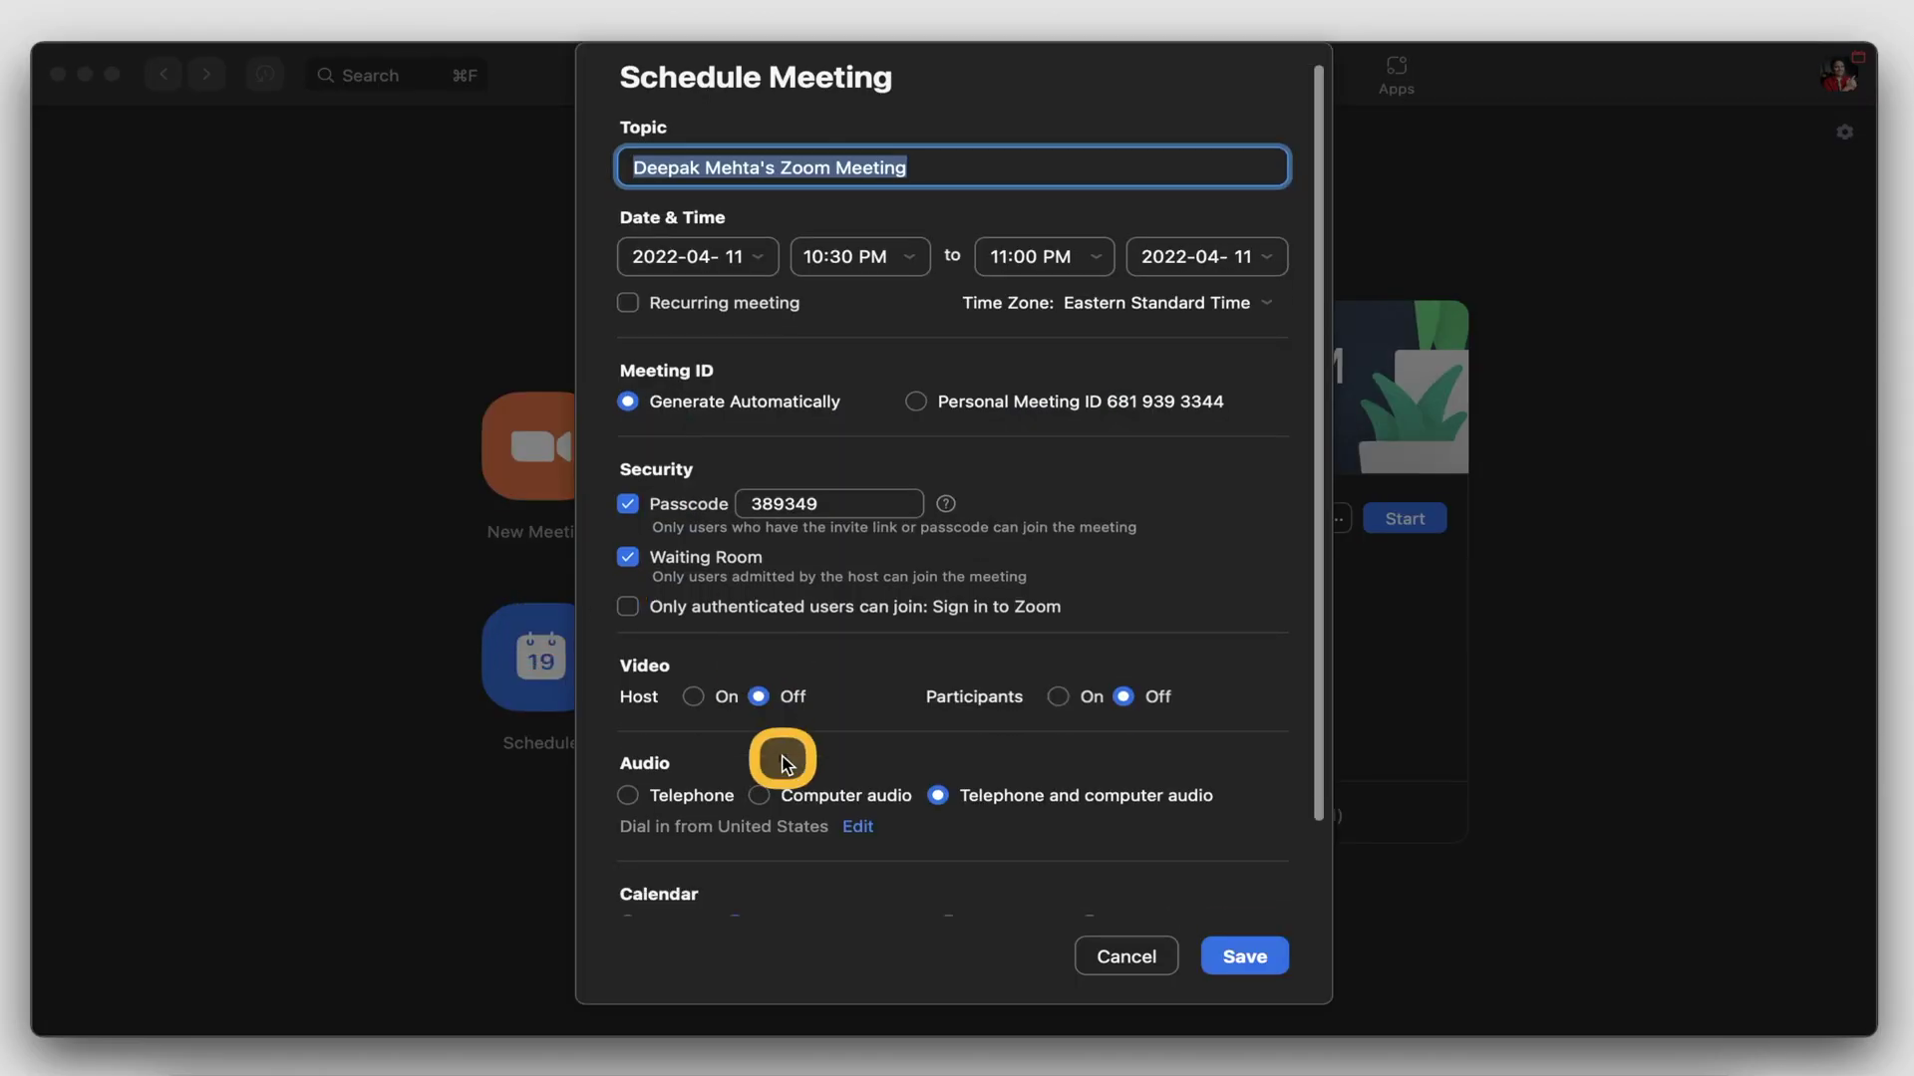
{"action": "left_click", "coordinate": [720, 897]}
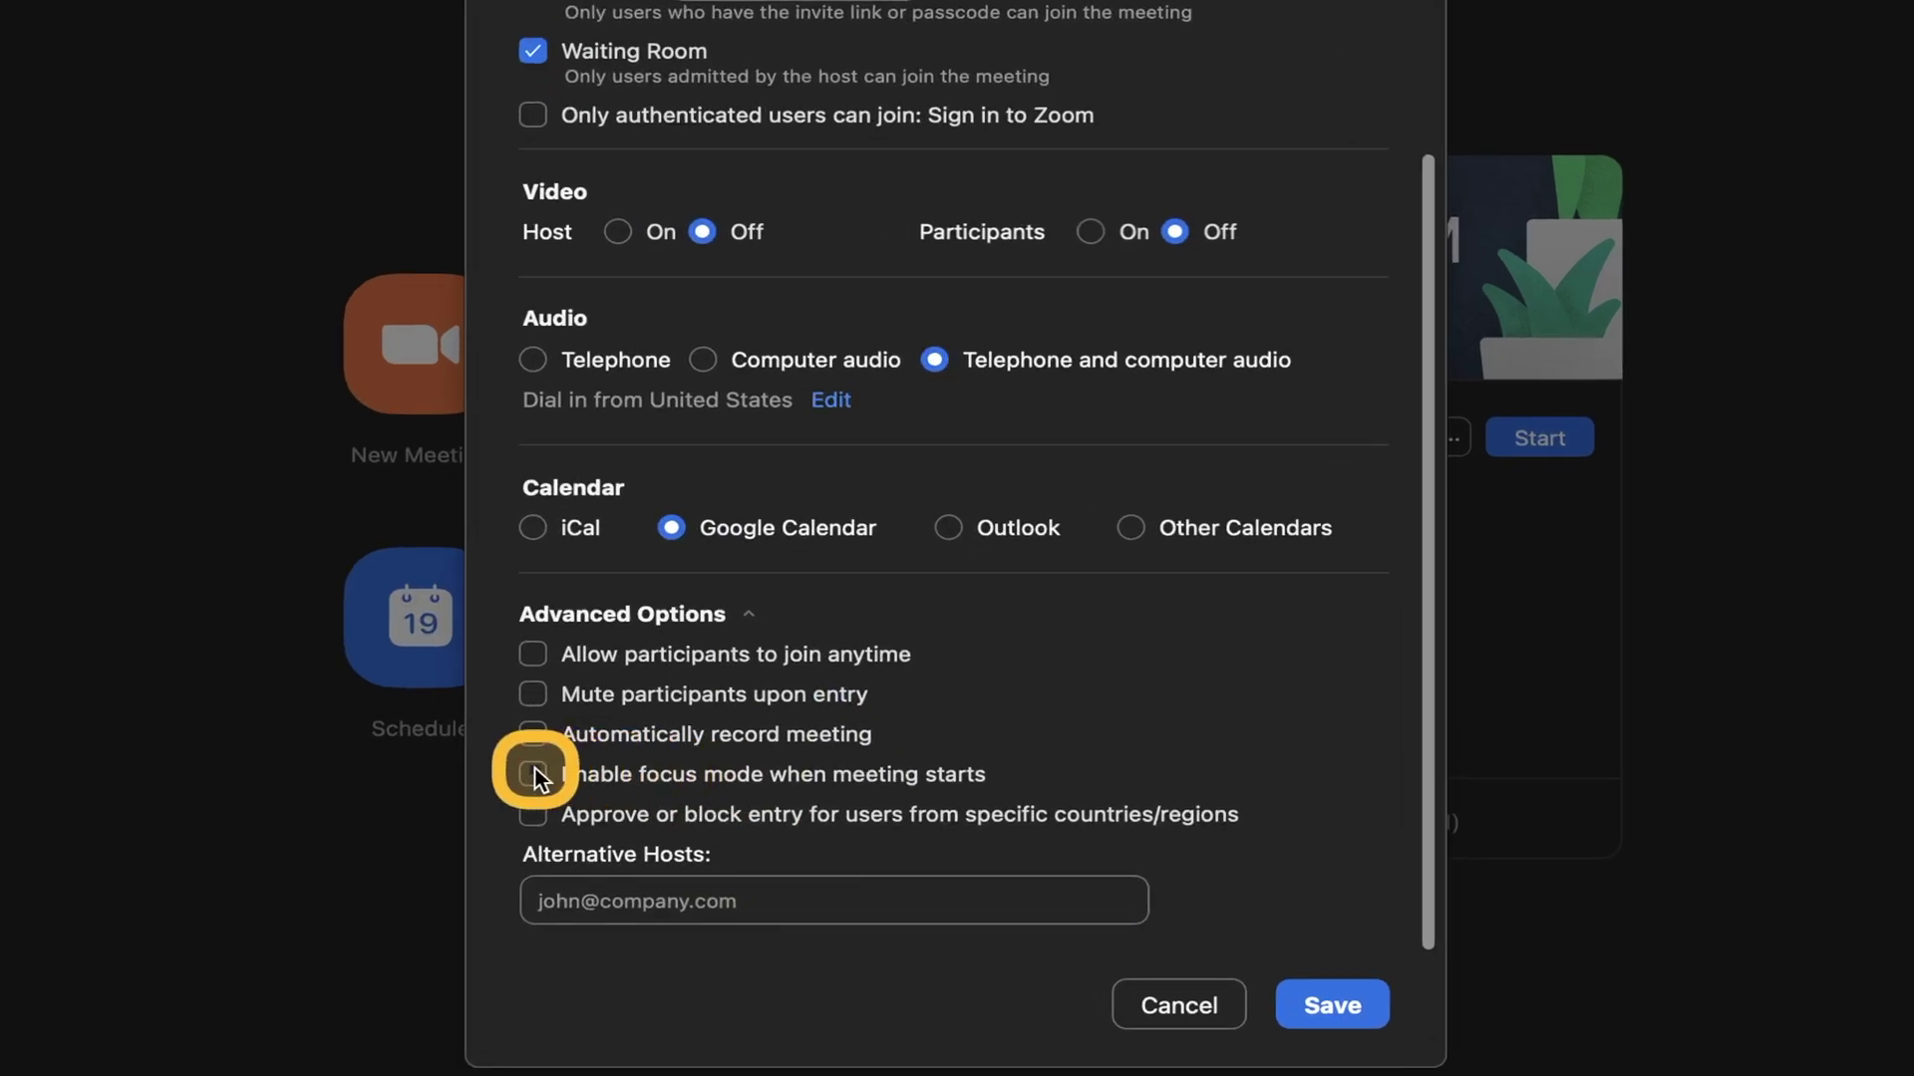
{"action": "left_click", "coordinate": [534, 775]}
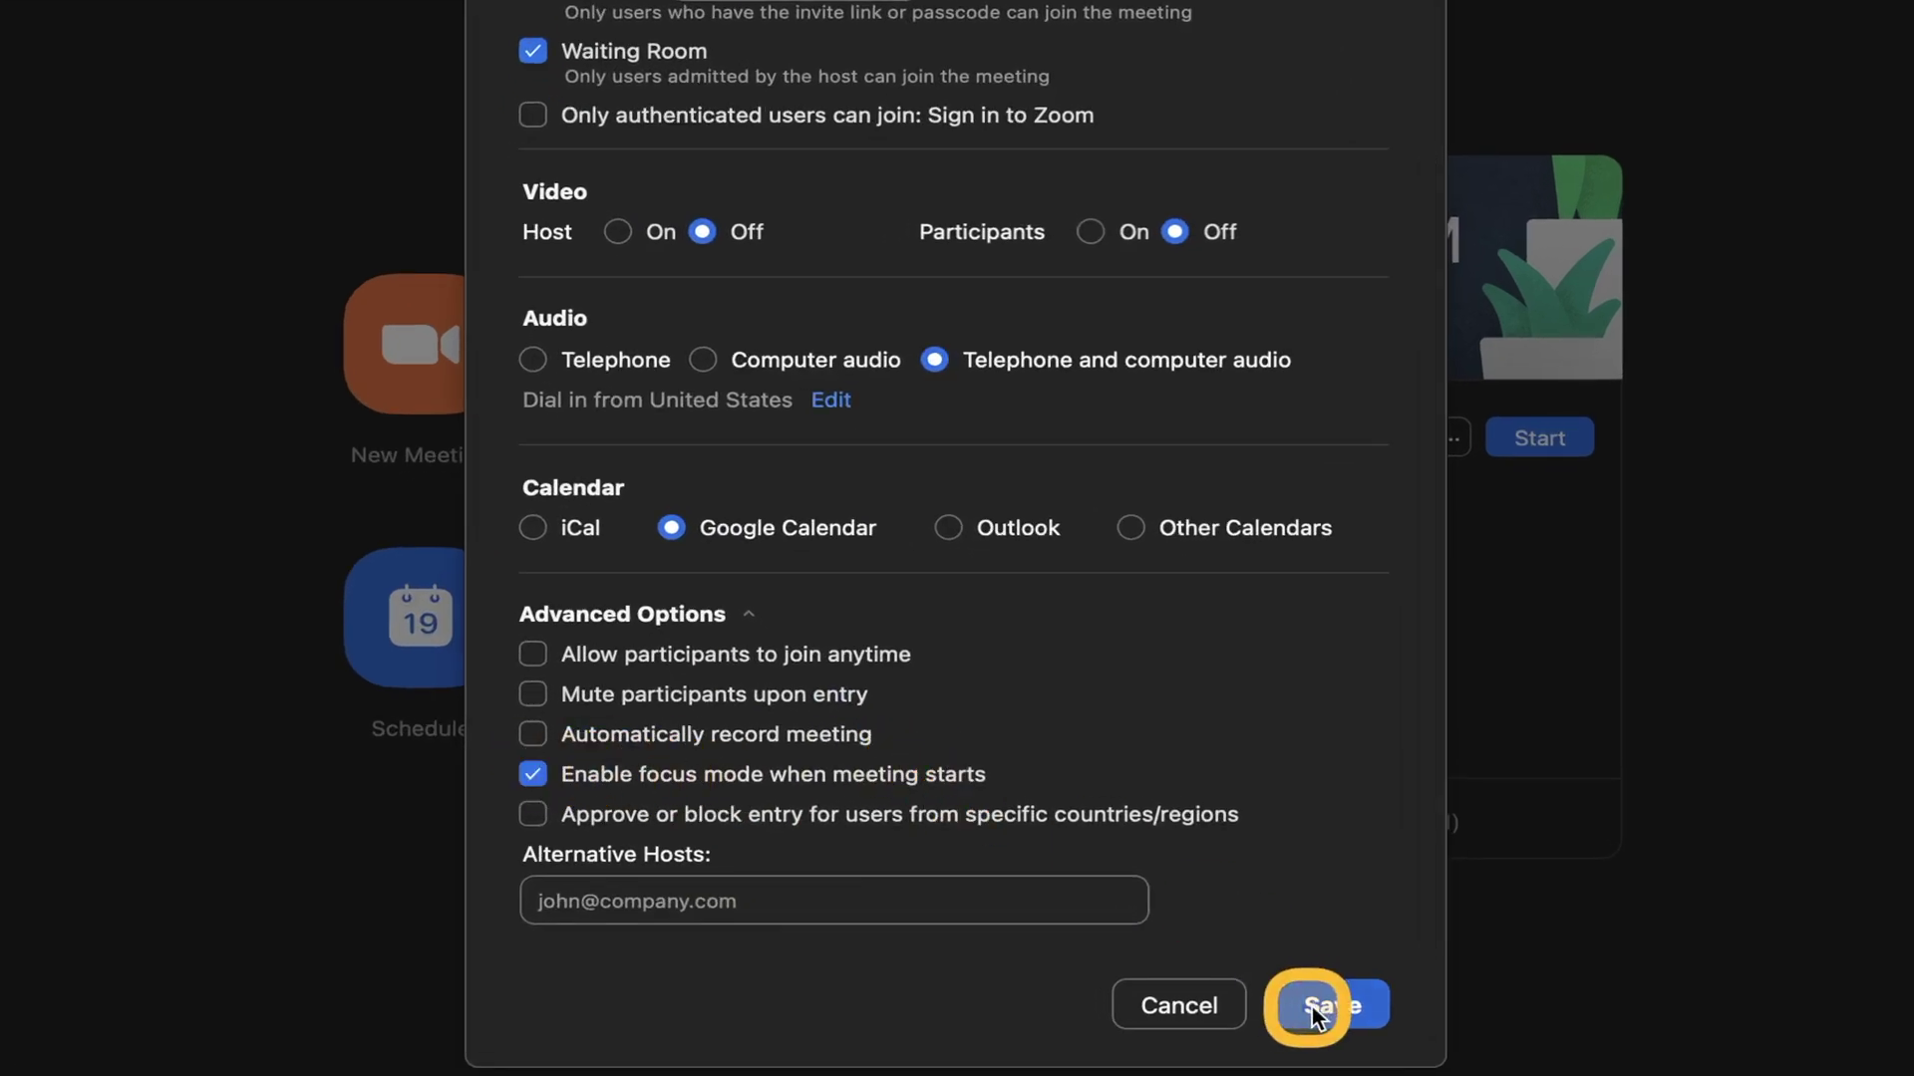